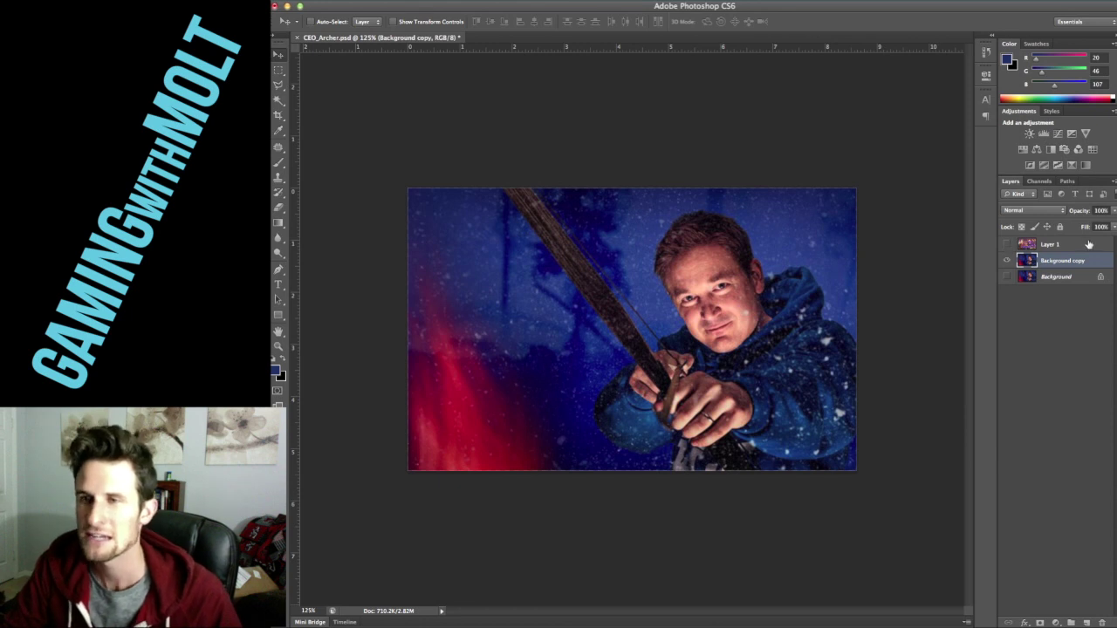
Step: Show Layer 1 with the Clash of Clans artwork and scale it down until the whole picture fits inside the canvas
{"action": "left_click", "coordinate": [1082, 245]}
{"action": "left_click", "coordinate": [1007, 245]}
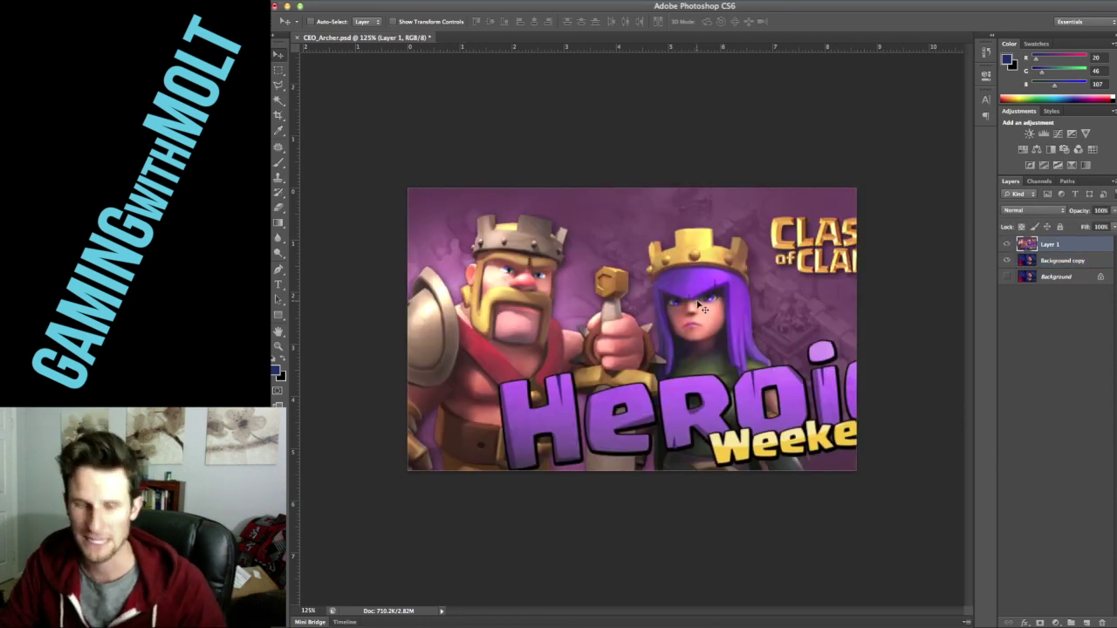
{"action": "key", "text": "m"}
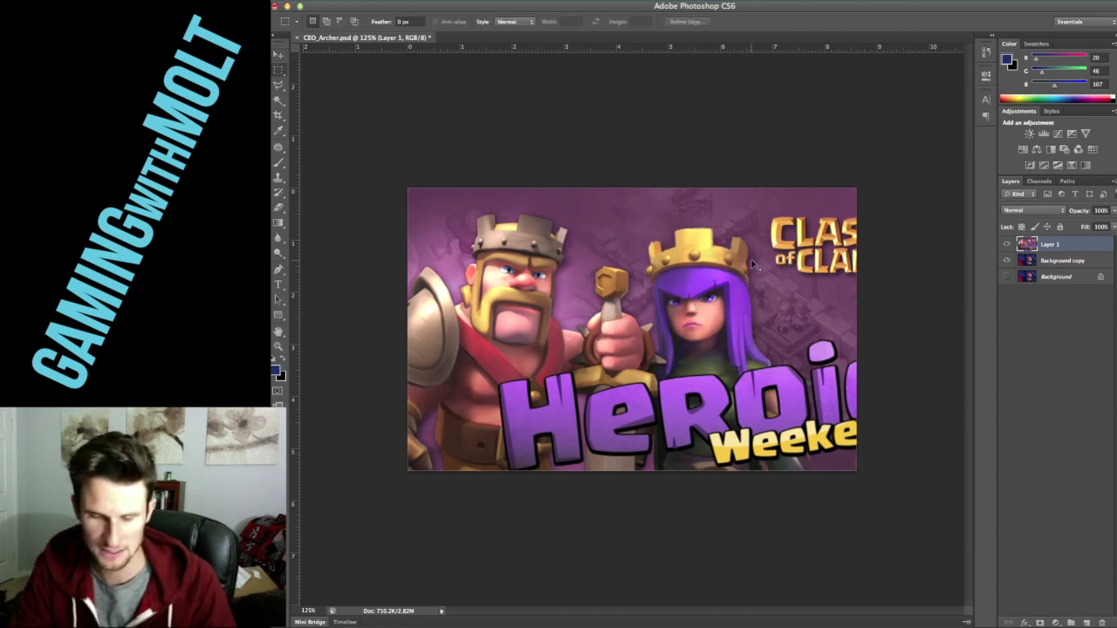
{"action": "key", "text": "super+t"}
{"action": "left_click_drag", "start_coordinate": [960, 187], "coordinate": [803, 261]}
{"action": "key", "text": "Return"}
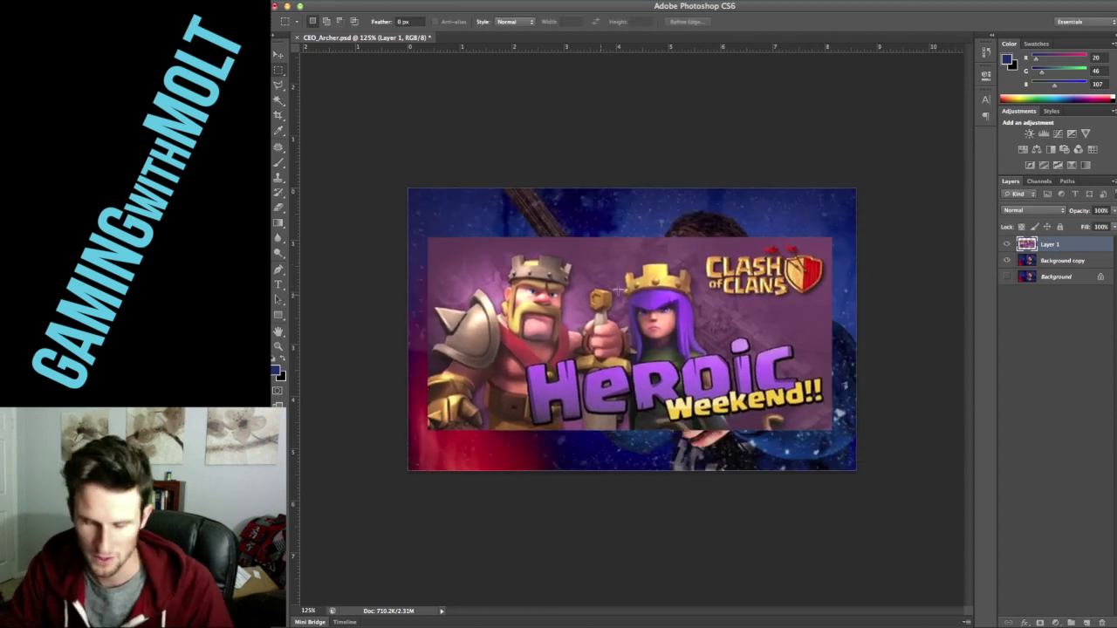
Step: Select a rectangle around the purple-haired queen's head and add a layer mask to Layer 1 that reveals only that area
{"action": "left_click_drag", "start_coordinate": [616, 263], "coordinate": [689, 349]}
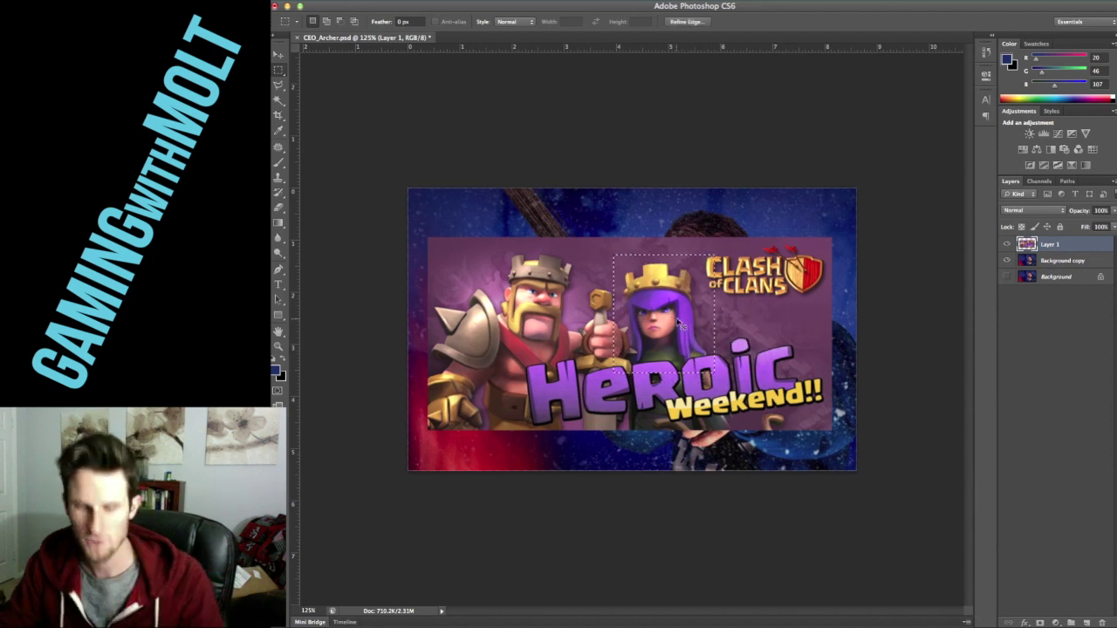
{"action": "key", "text": "super+shift+i"}
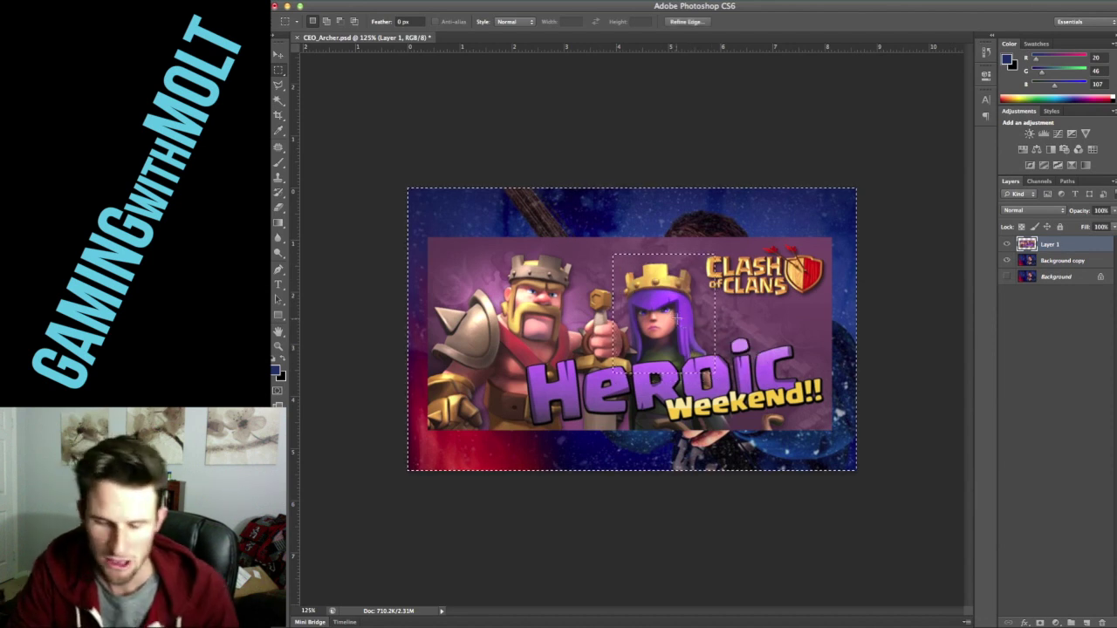
{"action": "left_click", "coordinate": [1040, 622]}
{"action": "key", "text": "super+z"}
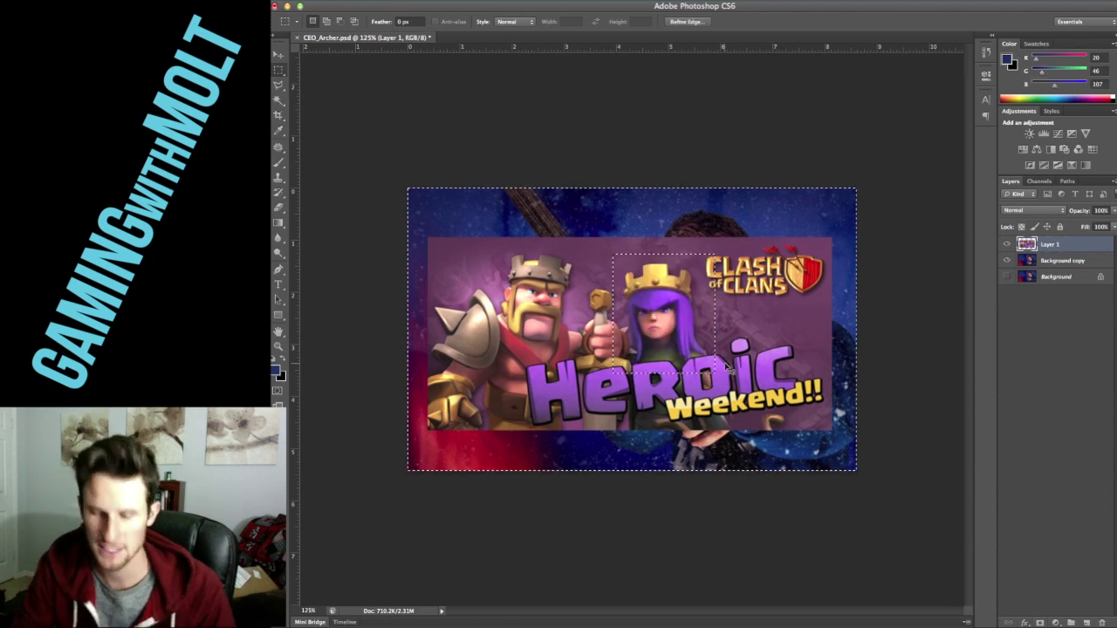
{"action": "left_click", "coordinate": [1040, 622]}
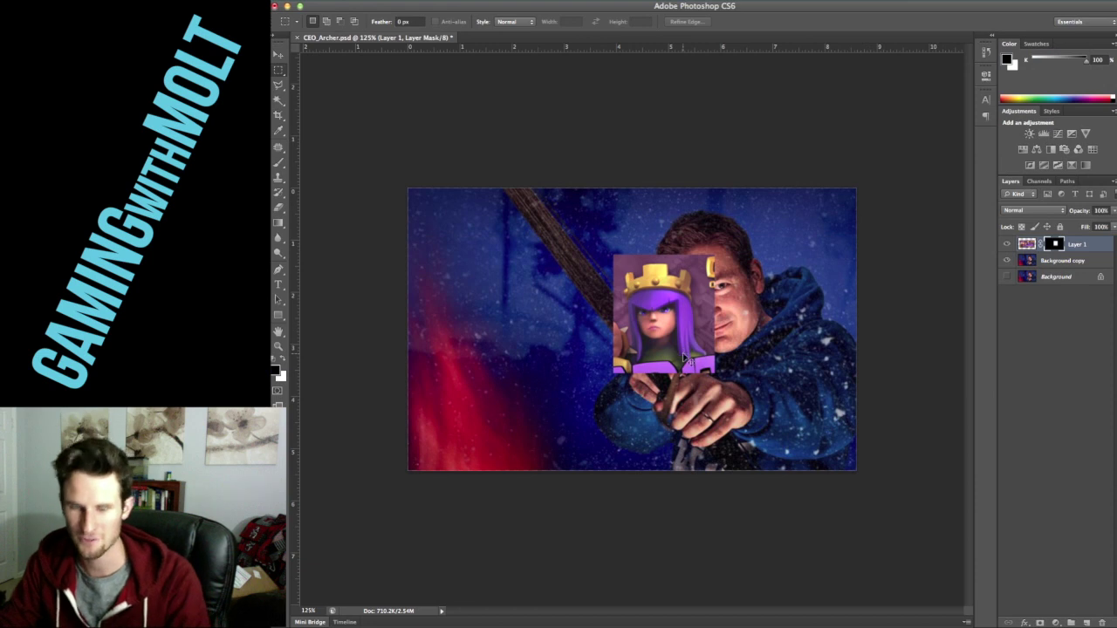
Step: Paint black on Layer 1's mask with the Brush tool to hide purple background around the upper-left corner of the artwork
{"action": "key", "text": "super+equal"}
{"action": "key", "text": "super+equal"}
{"action": "left_click_drag", "start_coordinate": [720, 295], "coordinate": [689, 304]}
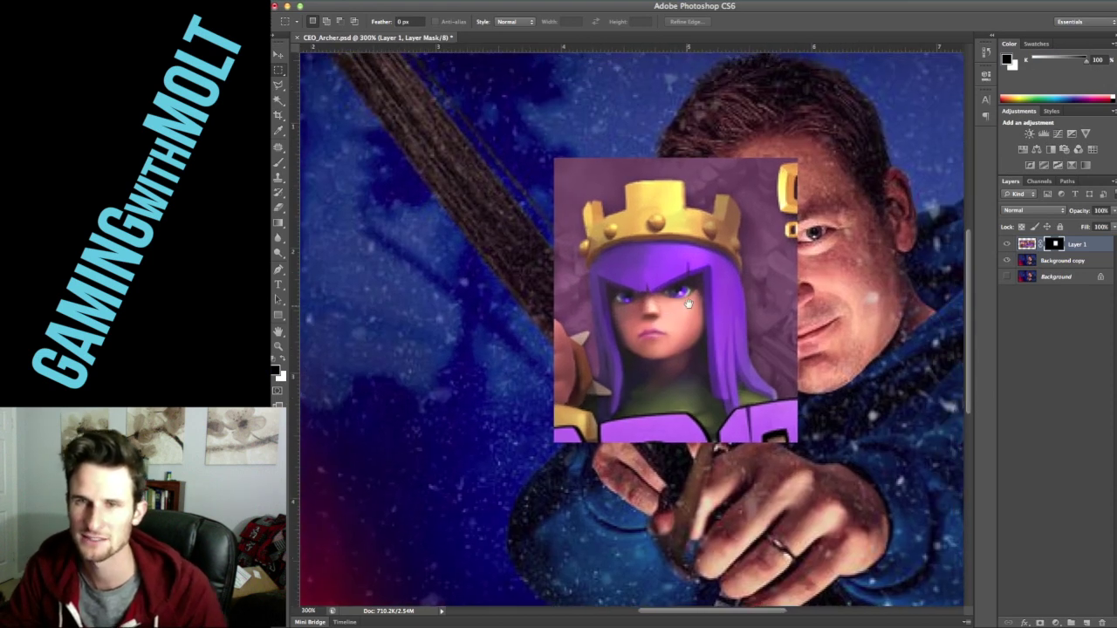
{"action": "key", "text": "b"}
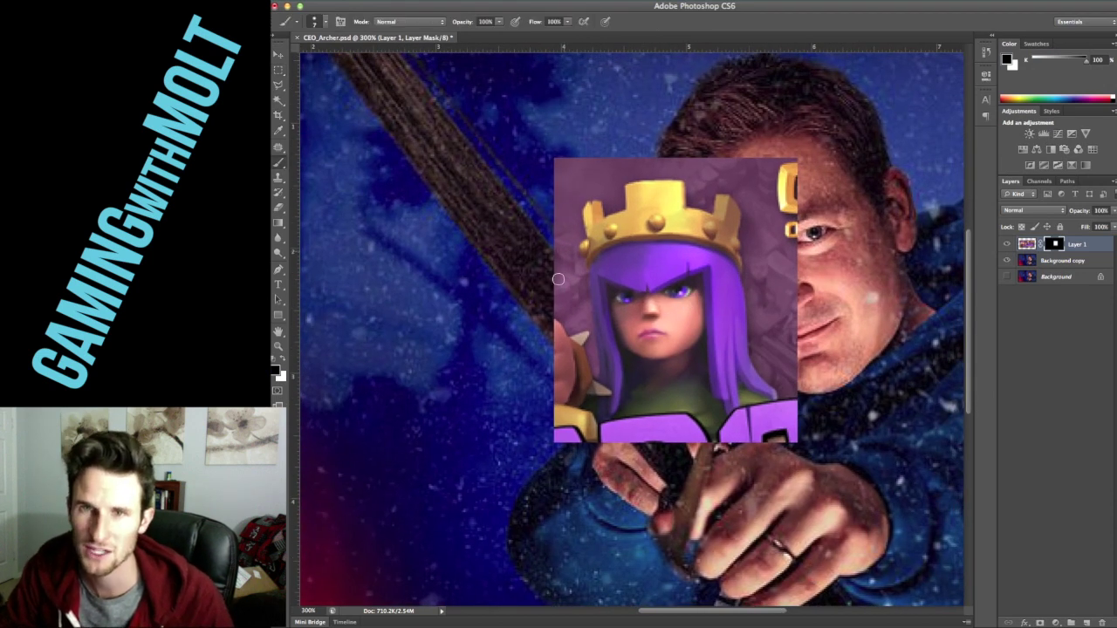
{"action": "mouse_move", "coordinate": [549, 248]}
{"action": "left_mouse_down"}
{"action": "mouse_move", "coordinate": [553, 162]}
{"action": "mouse_move", "coordinate": [557, 188]}
{"action": "mouse_move", "coordinate": [566, 169]}
{"action": "mouse_move", "coordinate": [656, 144]}
{"action": "mouse_move", "coordinate": [599, 159]}
{"action": "mouse_move", "coordinate": [713, 142]}
{"action": "left_mouse_up"}
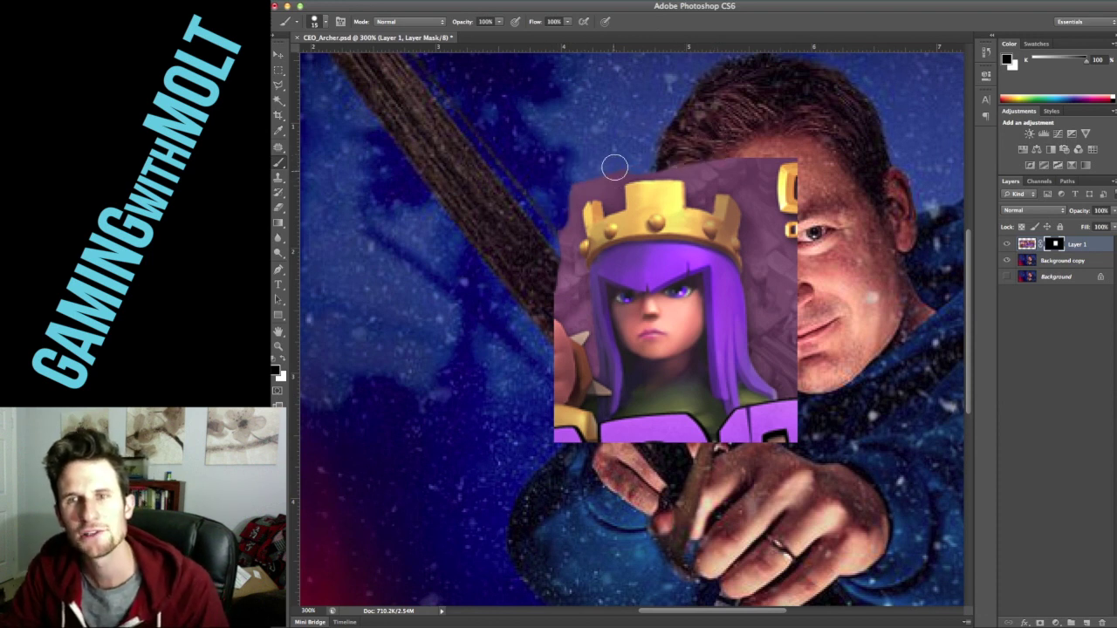
Step: Trace a closed Pen tool path around the queen's crown, hair and neck
{"action": "key", "text": "p"}
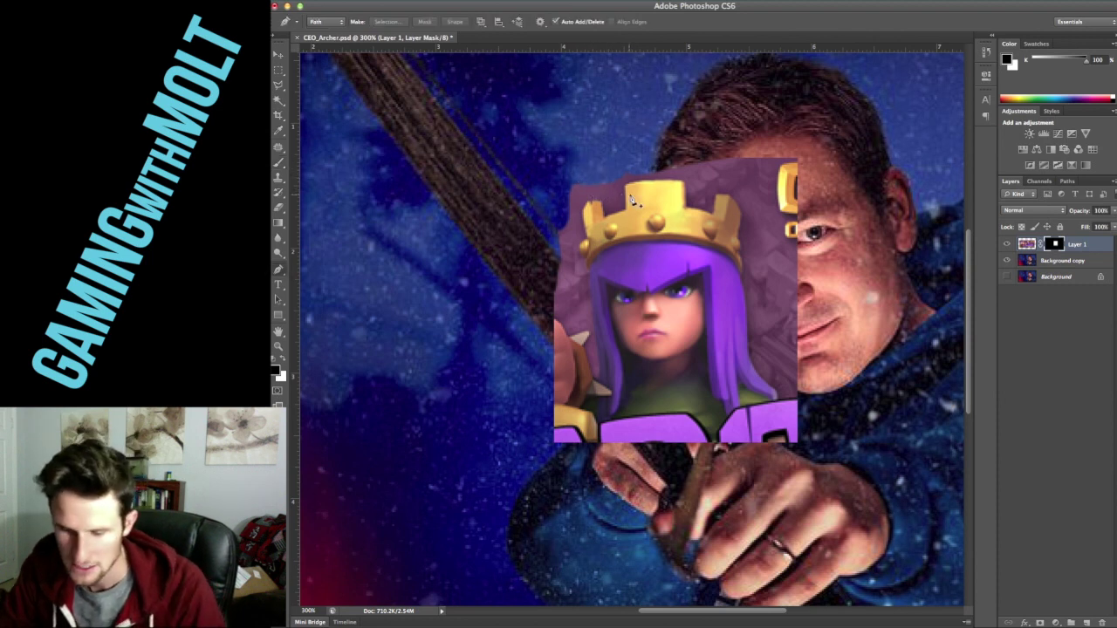
{"action": "left_click", "coordinate": [626, 189]}
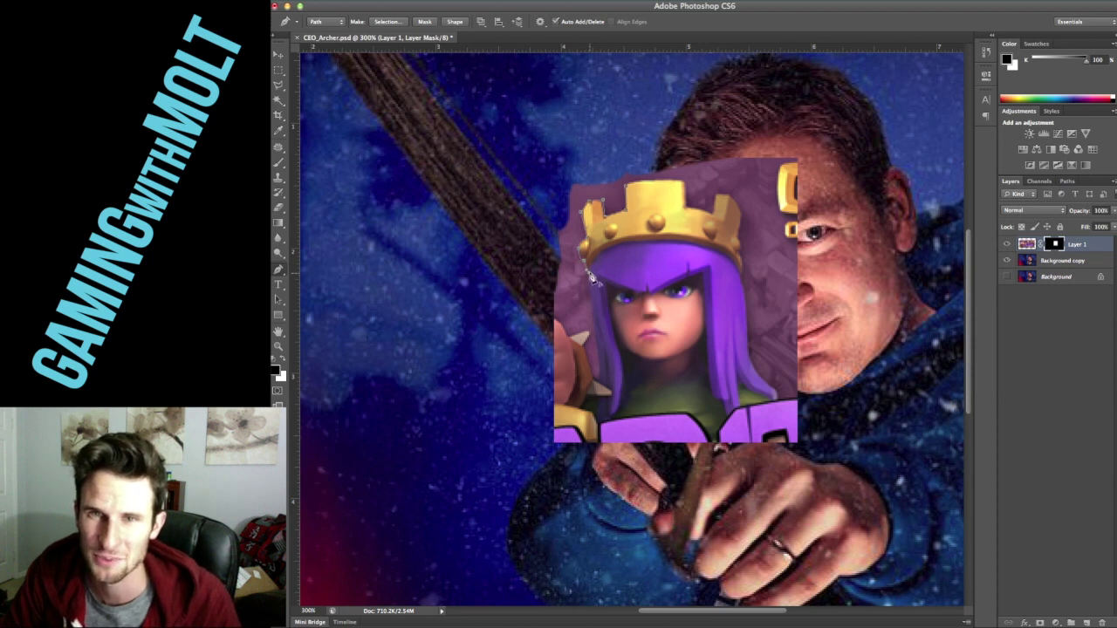
{"action": "left_click", "coordinate": [598, 345]}
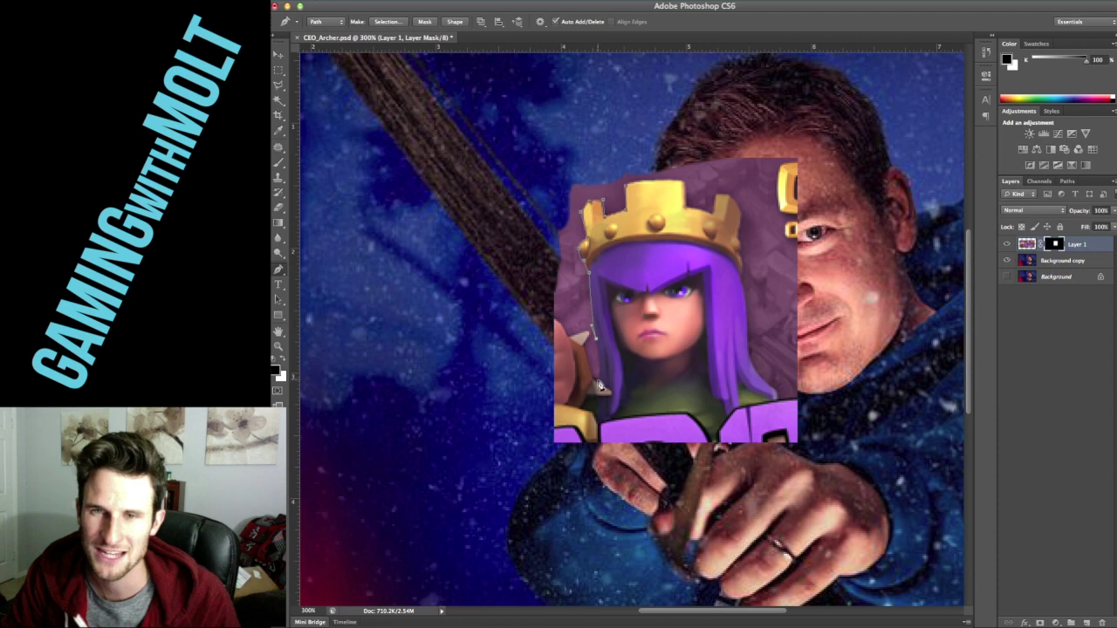
{"action": "left_click", "coordinate": [595, 379]}
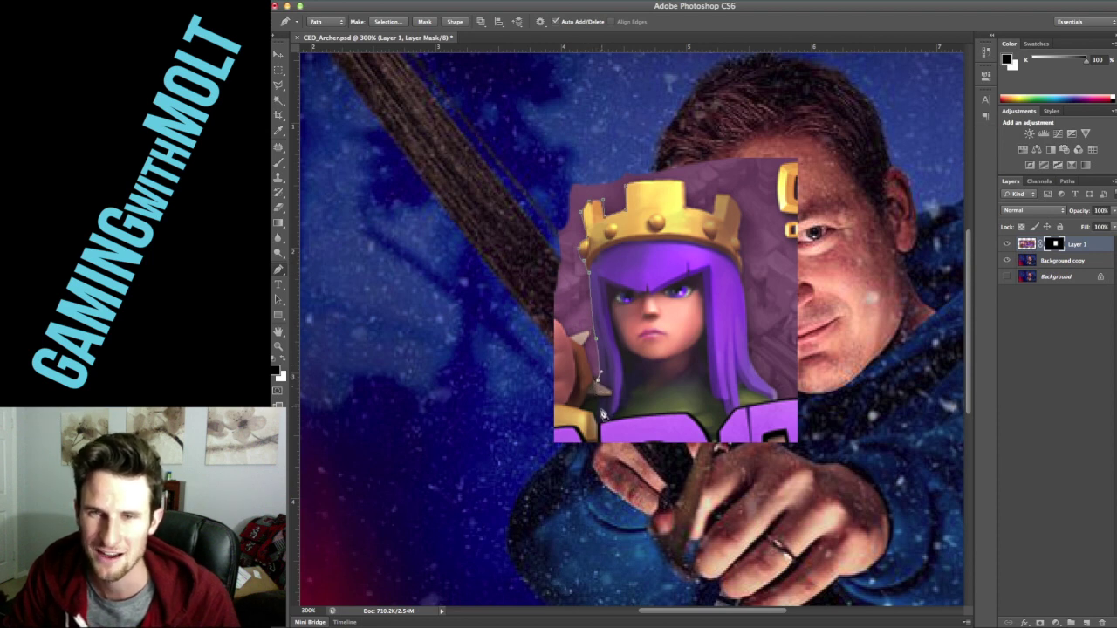
{"action": "left_click", "coordinate": [598, 402]}
{"action": "left_click", "coordinate": [613, 420]}
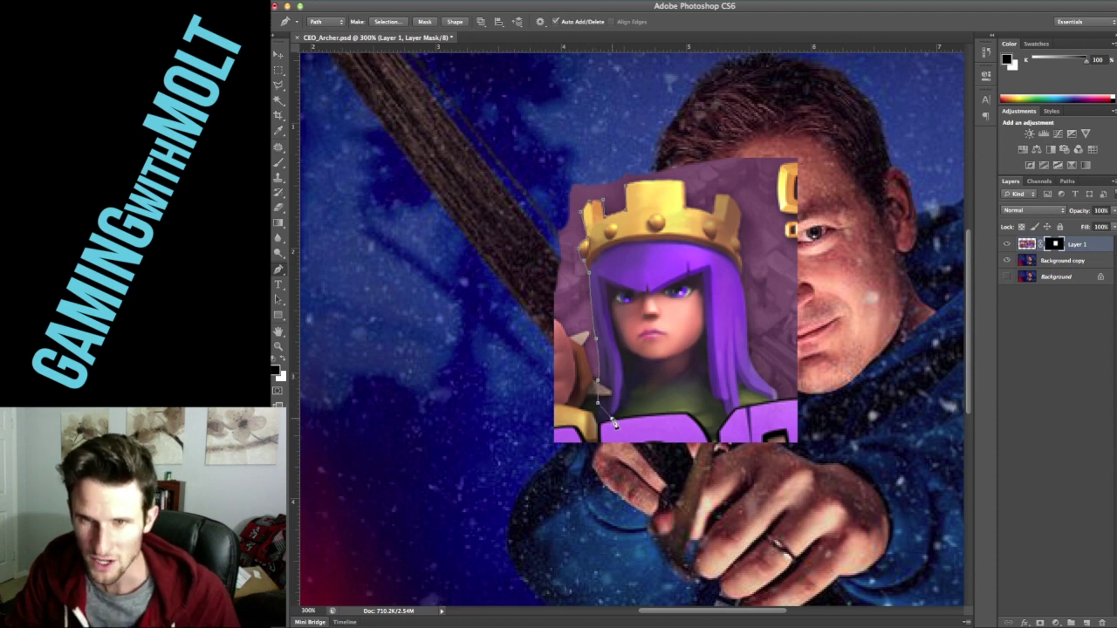
{"action": "left_click", "coordinate": [723, 404]}
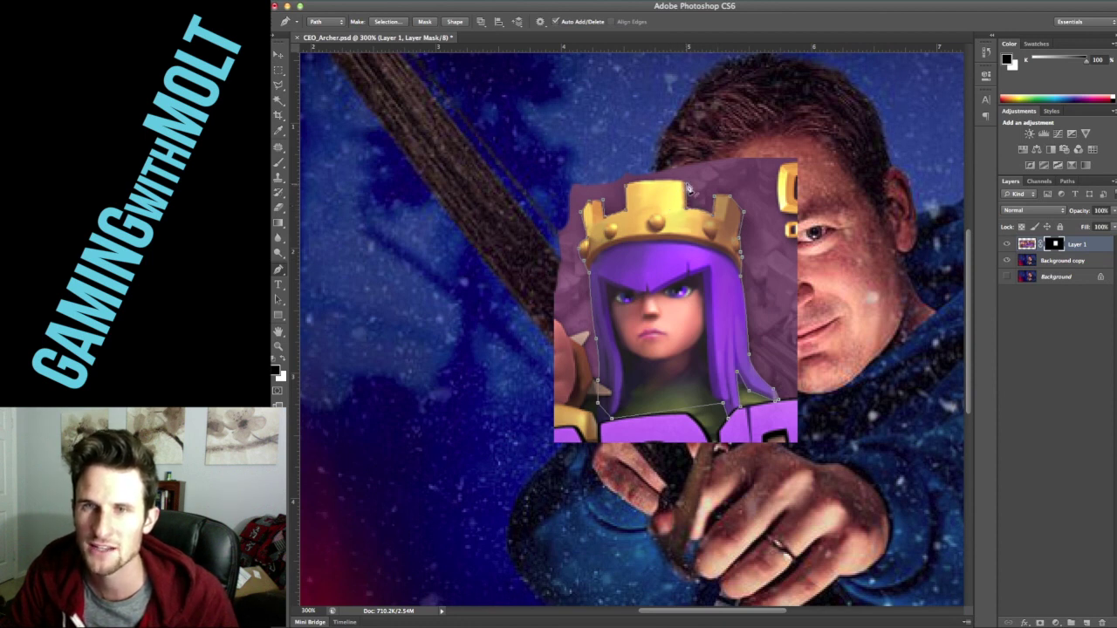
{"action": "left_click", "coordinate": [624, 186]}
{"action": "left_click_drag", "start_coordinate": [622, 187], "coordinate": [618, 193]}
Step: Convert the path to a selection with 0 px feather, invert it, fill the layer mask with black outside the head and deselect
{"action": "right_click", "coordinate": [639, 194]}
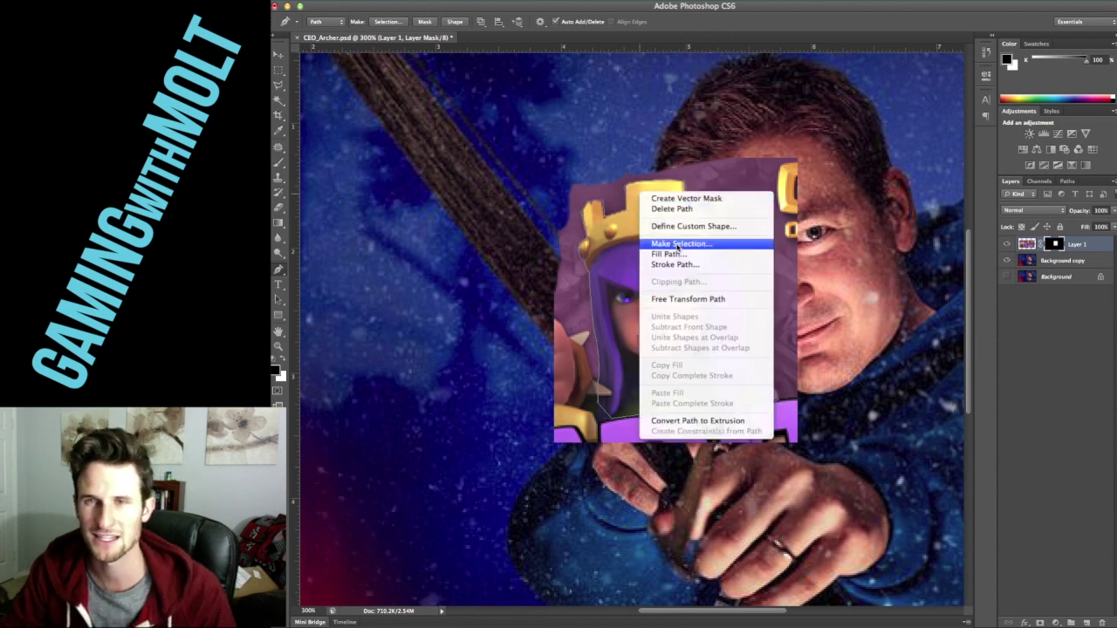
{"action": "left_click", "coordinate": [727, 243]}
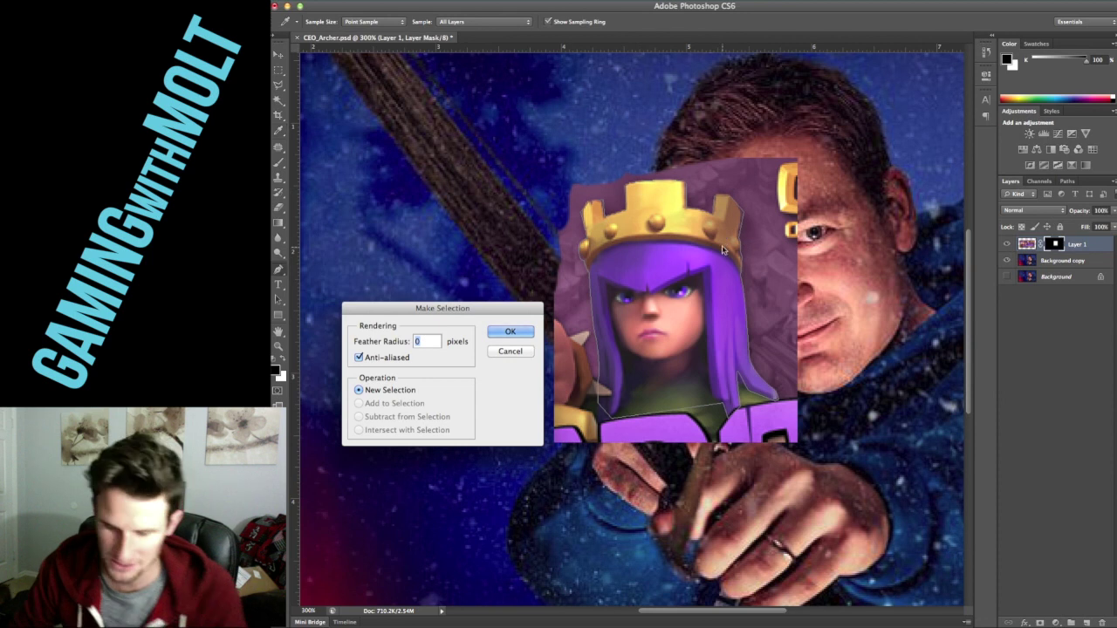
{"action": "key", "text": "Return"}
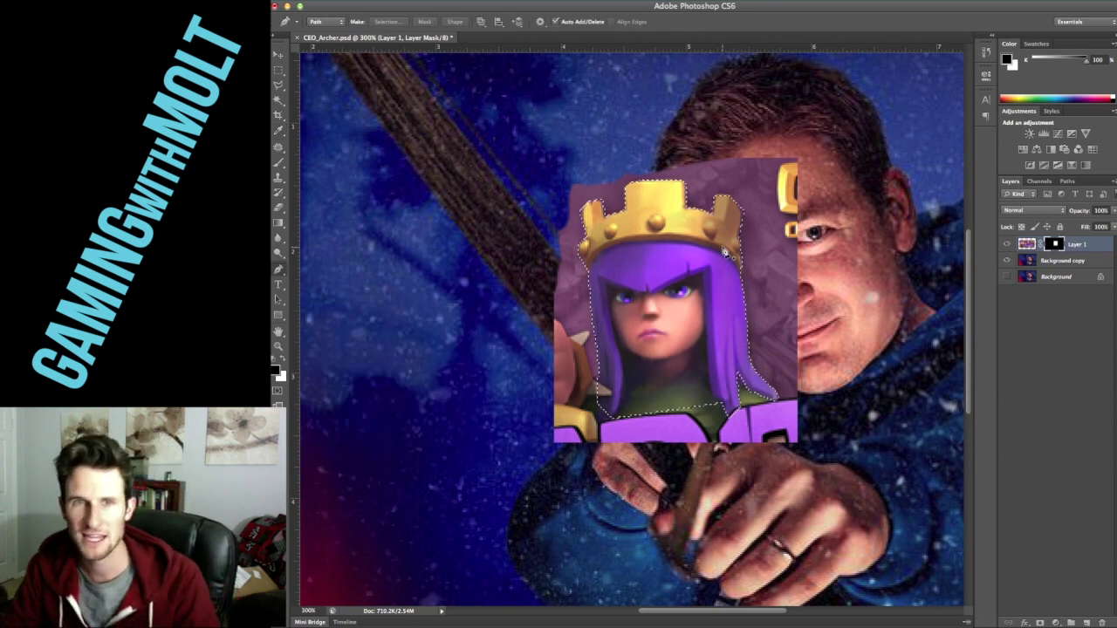
{"action": "key", "text": "super+shift+i"}
{"action": "key", "text": "alt+BackSpace"}
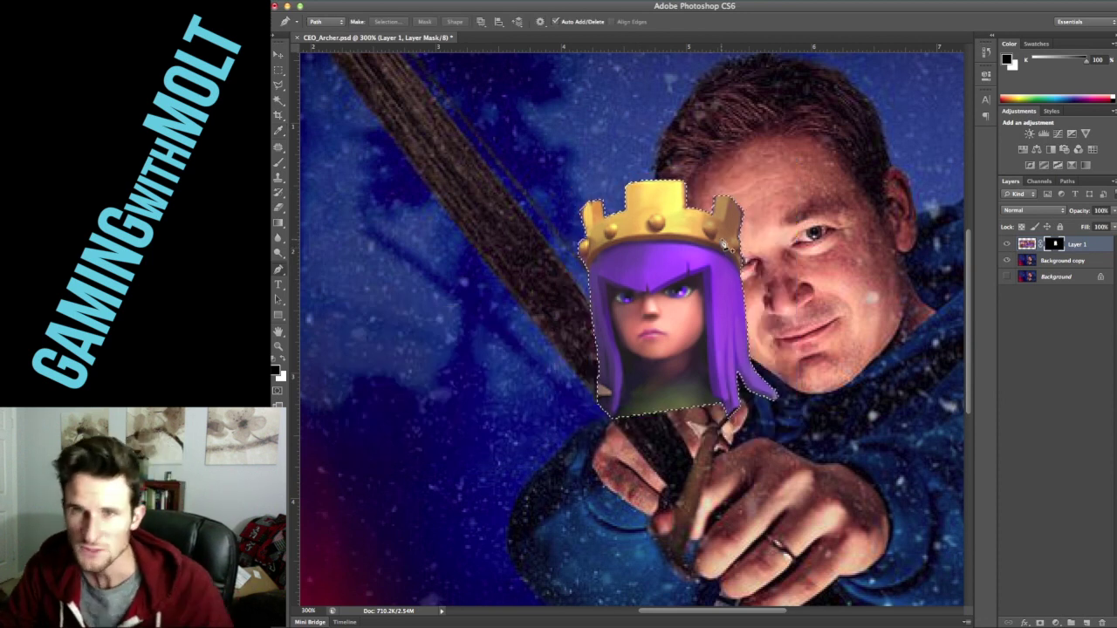
{"action": "key", "text": "super+d"}
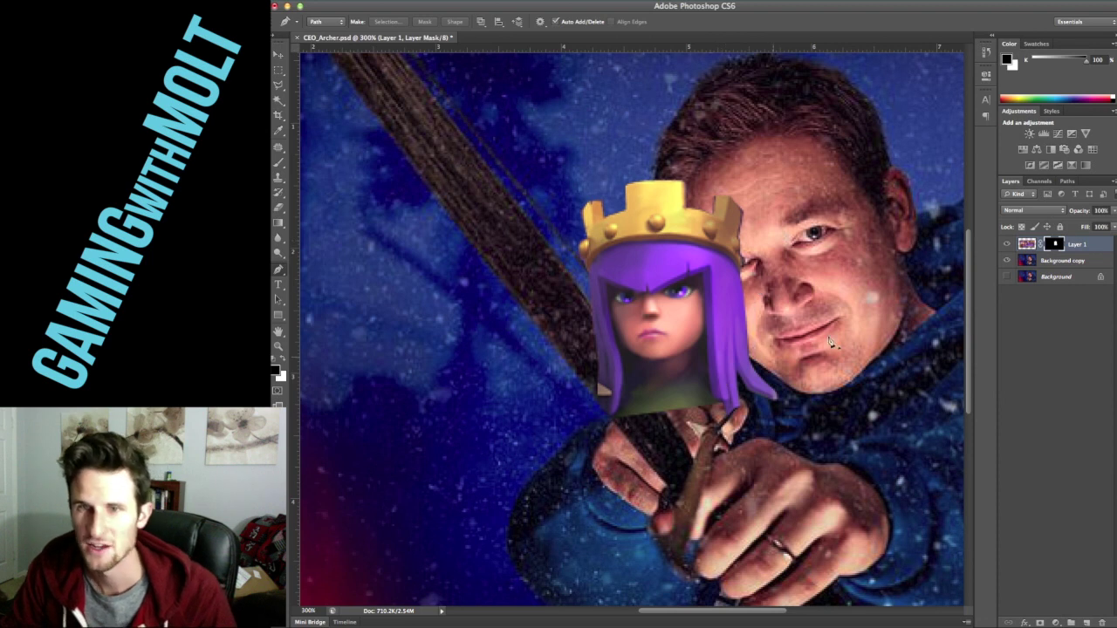
Step: Brush away part of the neck on the mask and trace a closed Pen tool path around the face and neck inside the hair
{"action": "key", "text": "b"}
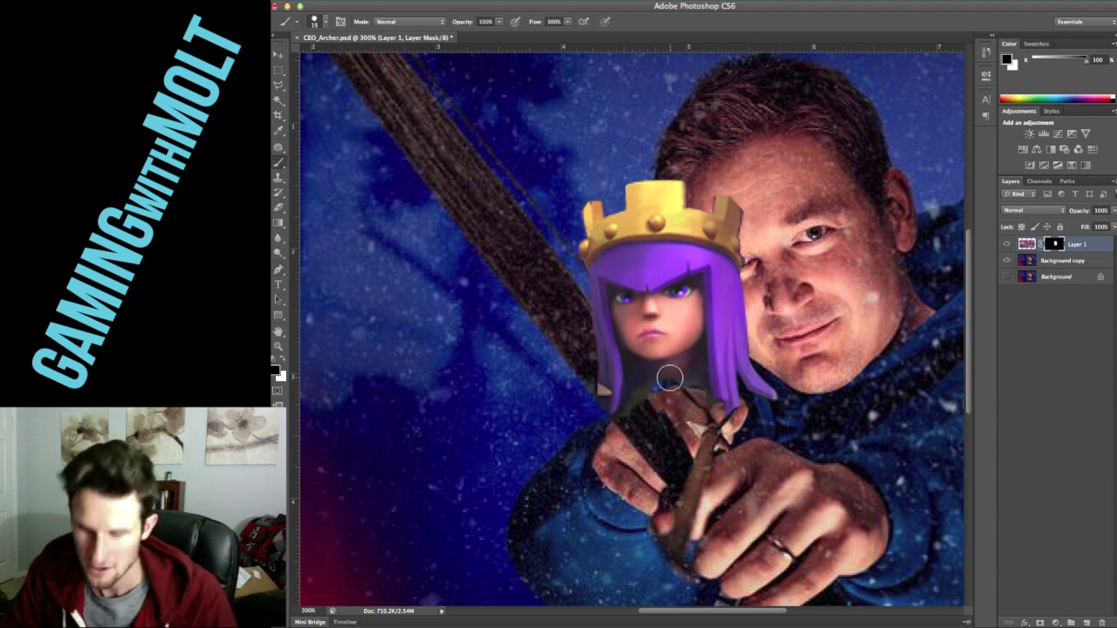
{"action": "key", "text": "p"}
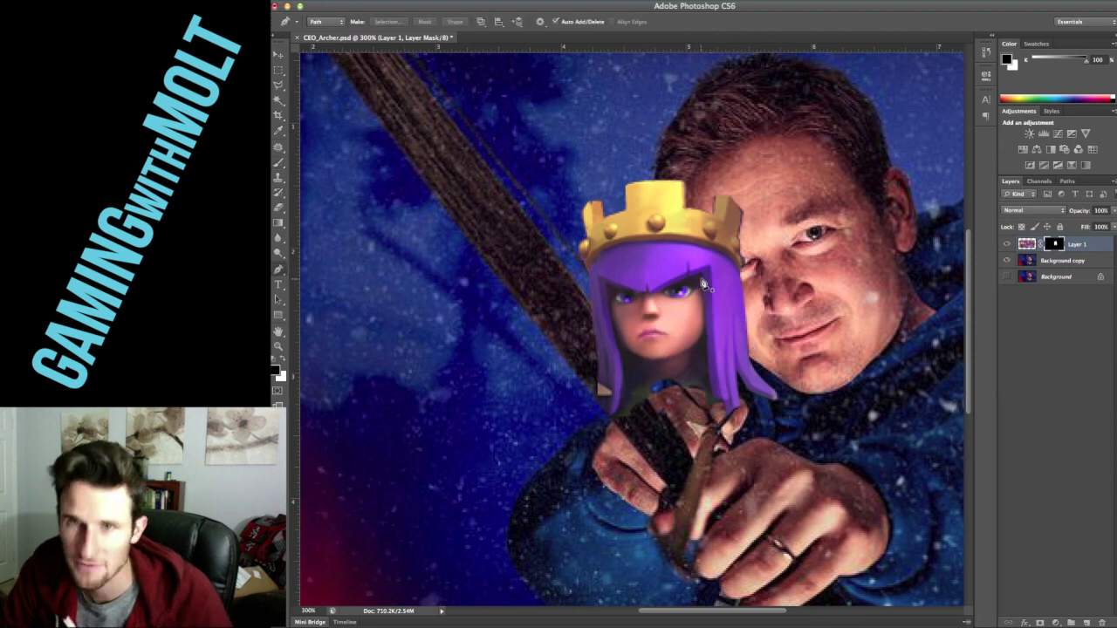
{"action": "left_click", "coordinate": [702, 276]}
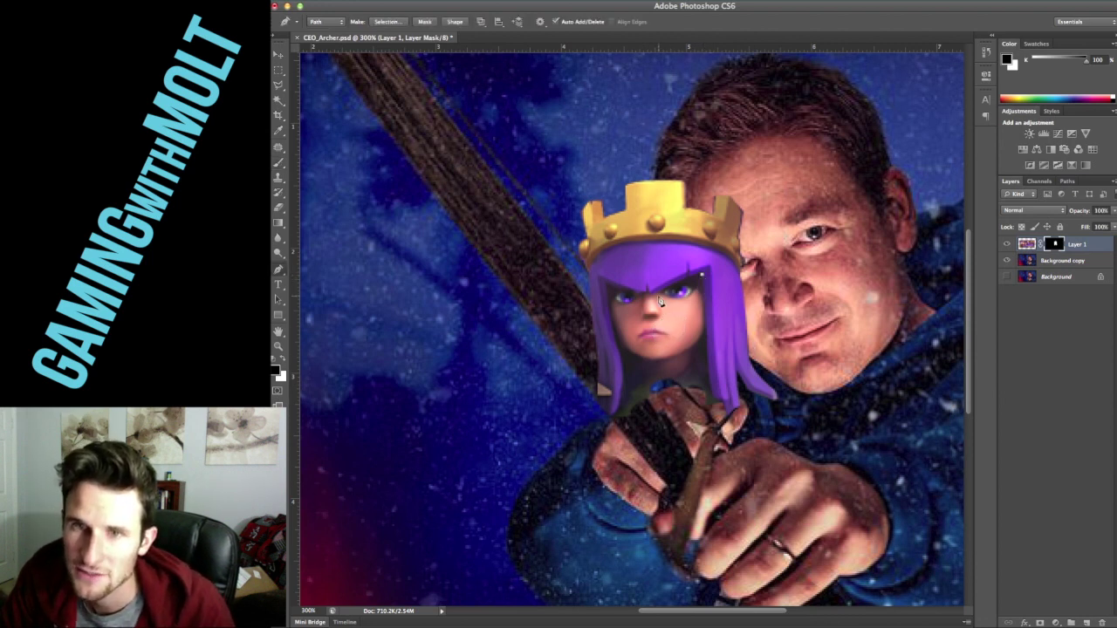
{"action": "left_click", "coordinate": [654, 295]}
{"action": "key", "text": "super+z"}
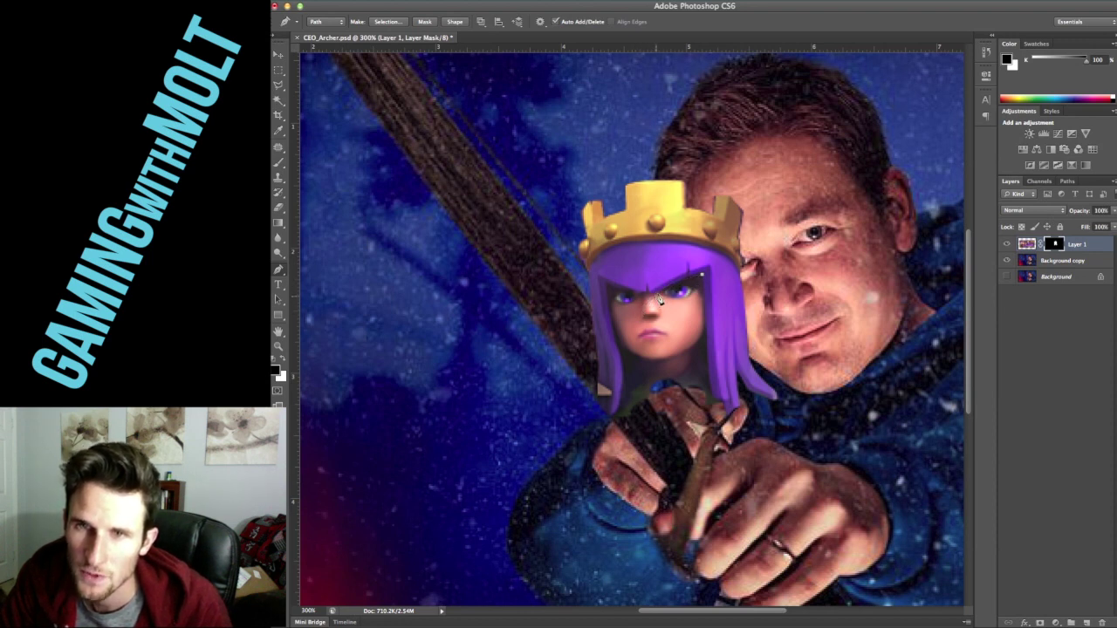
{"action": "left_click_drag", "start_coordinate": [654, 294], "coordinate": [628, 309]}
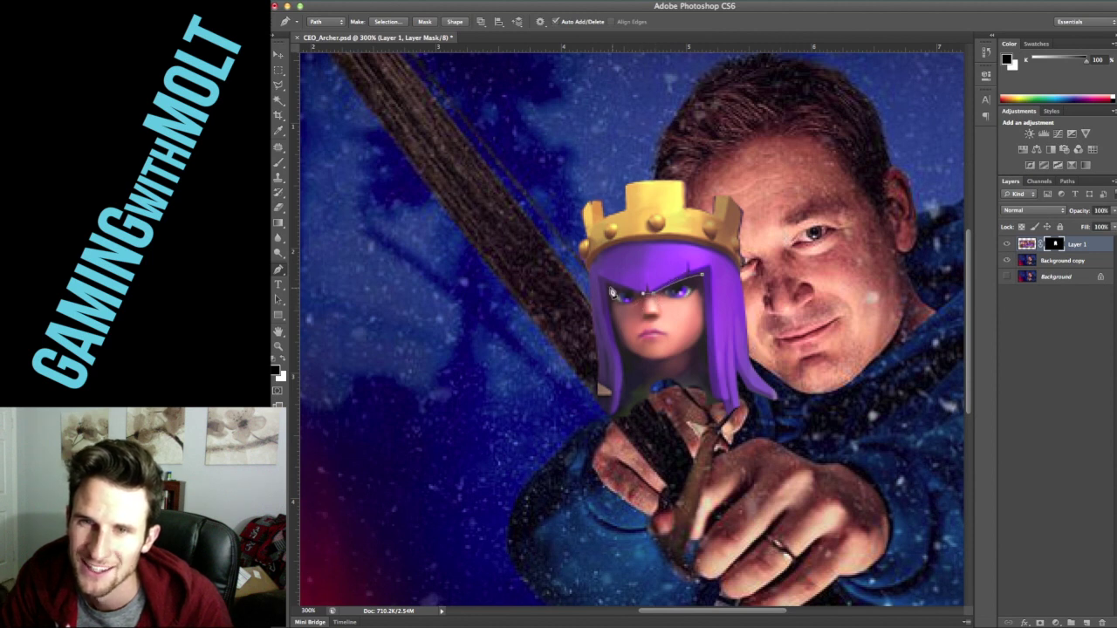
{"action": "left_click", "coordinate": [605, 286]}
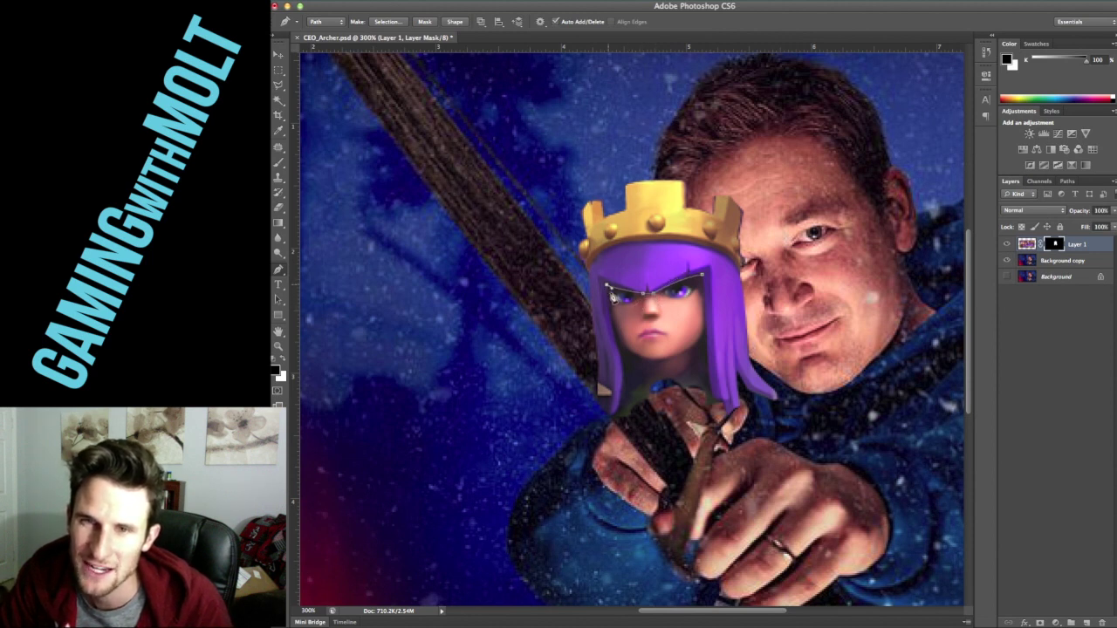
{"action": "left_click", "coordinate": [617, 347]}
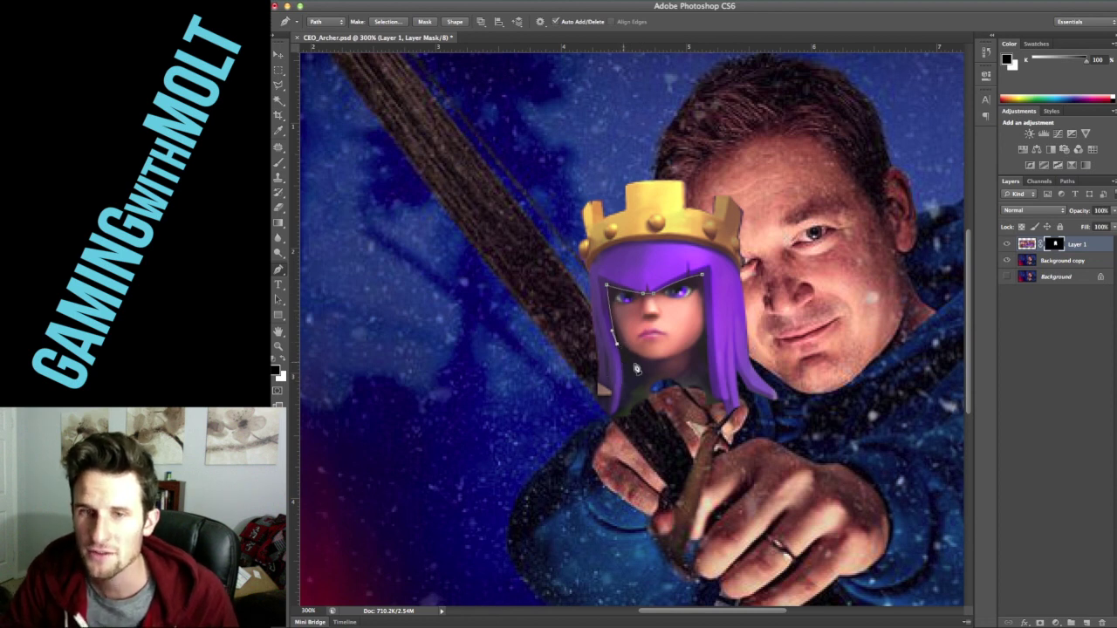
{"action": "left_click", "coordinate": [617, 412]}
{"action": "left_click_drag", "start_coordinate": [608, 426], "coordinate": [596, 445]}
{"action": "left_click", "coordinate": [615, 413], "text": "alt"}
{"action": "left_click", "coordinate": [627, 430]}
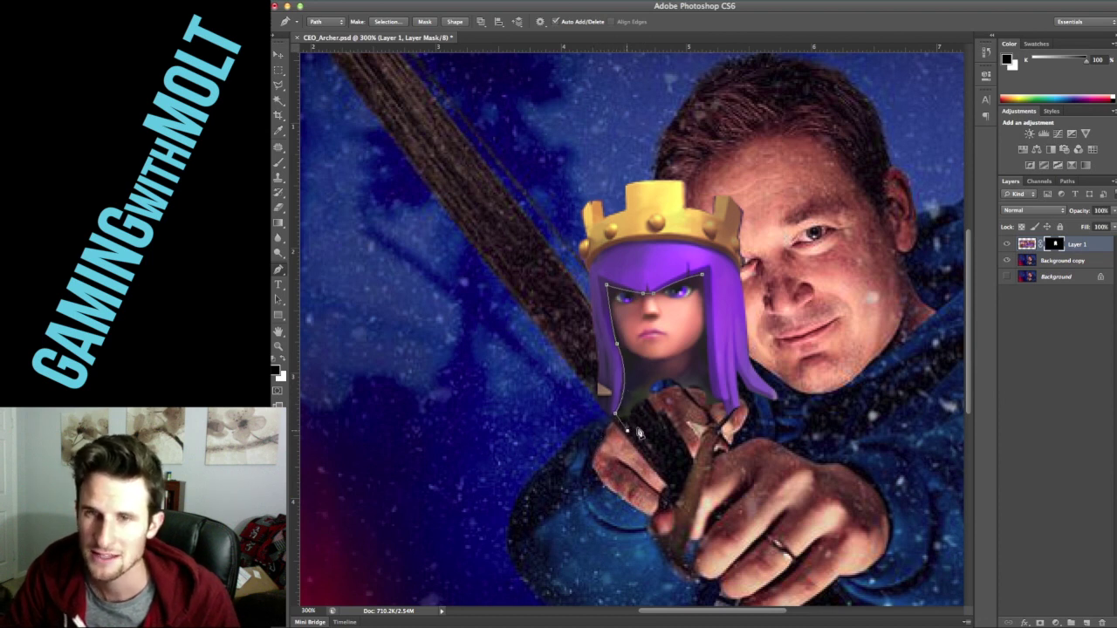
{"action": "left_click", "coordinate": [726, 410]}
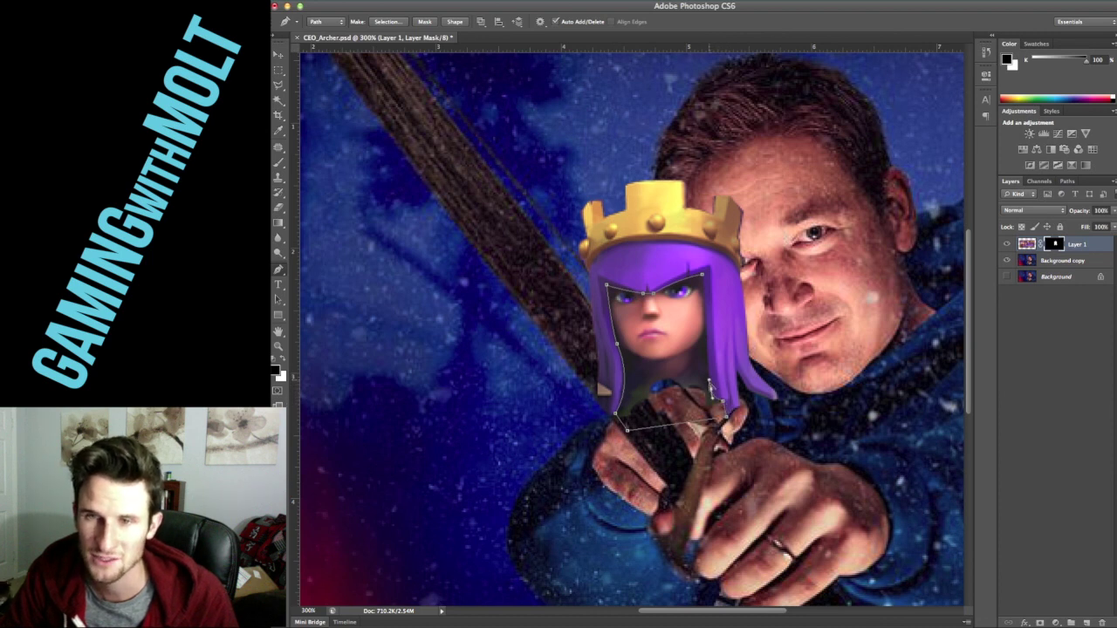
{"action": "left_click", "coordinate": [703, 275]}
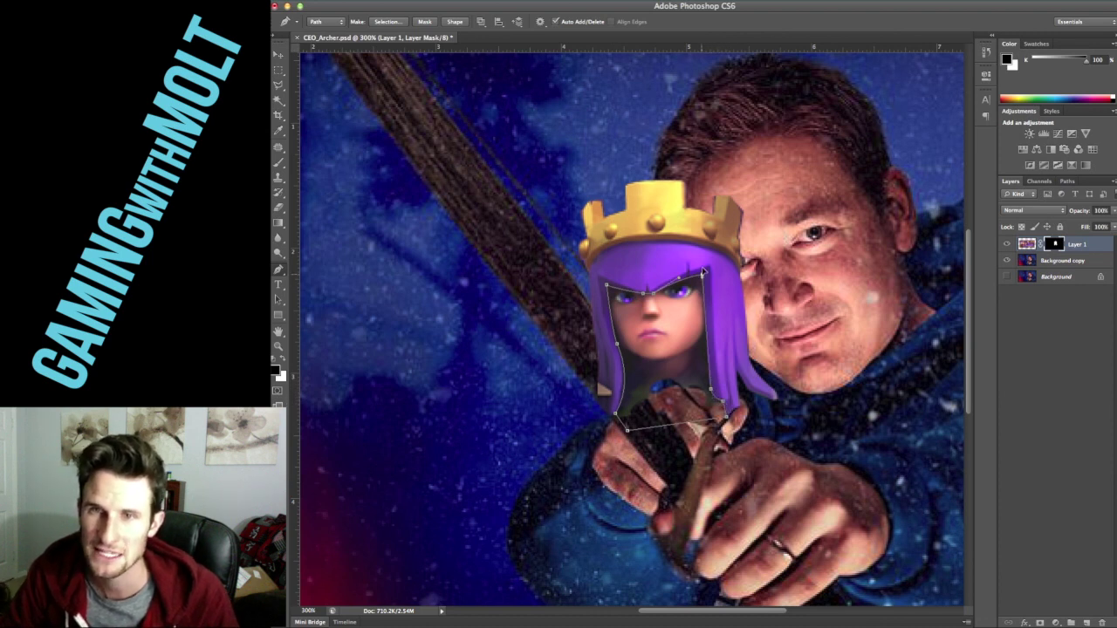
Step: Convert the face path to a selection, fill it with black on the layer mask to hide the face and neck, and deselect
{"action": "right_click", "coordinate": [692, 298]}
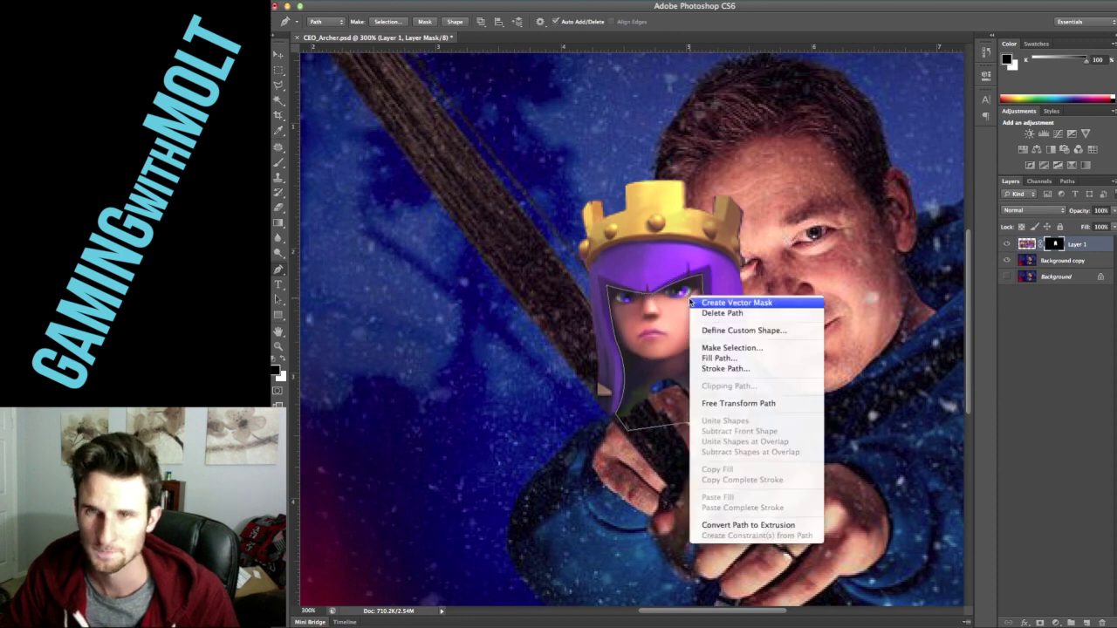
{"action": "left_click", "coordinate": [719, 349]}
{"action": "key", "text": "Return"}
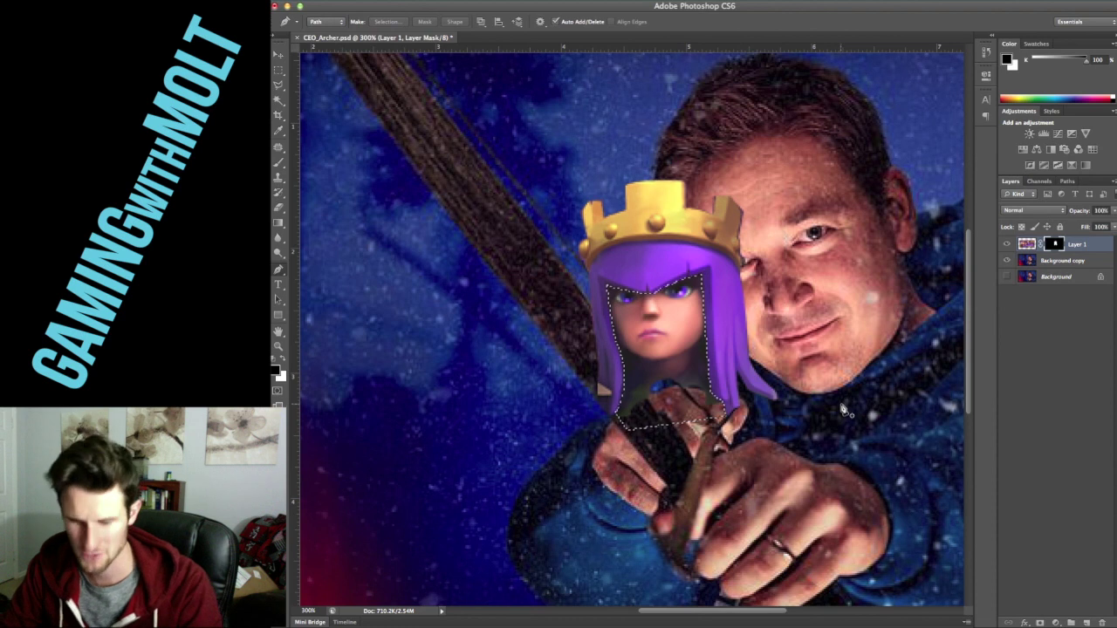
{"action": "key", "text": "BackSpace"}
{"action": "key", "text": "ctrl+d"}
Step: Switch to the Brush tool and reduce its size to 3 px
{"action": "key", "text": "b"}
{"action": "key", "text": "bracketleft"}
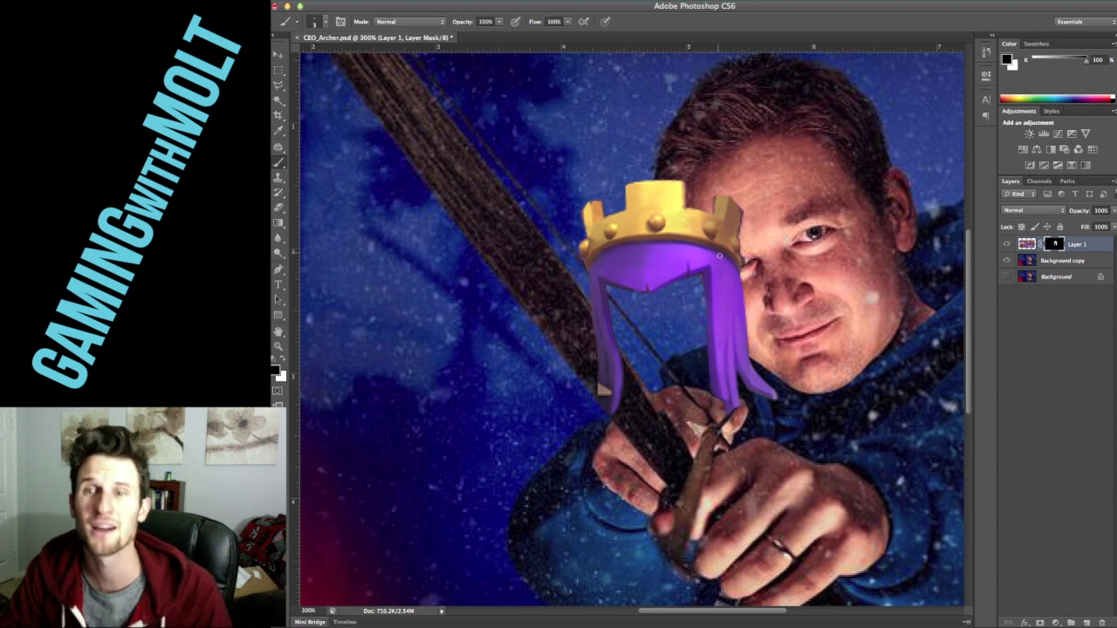
{"action": "key", "text": "super+minus"}
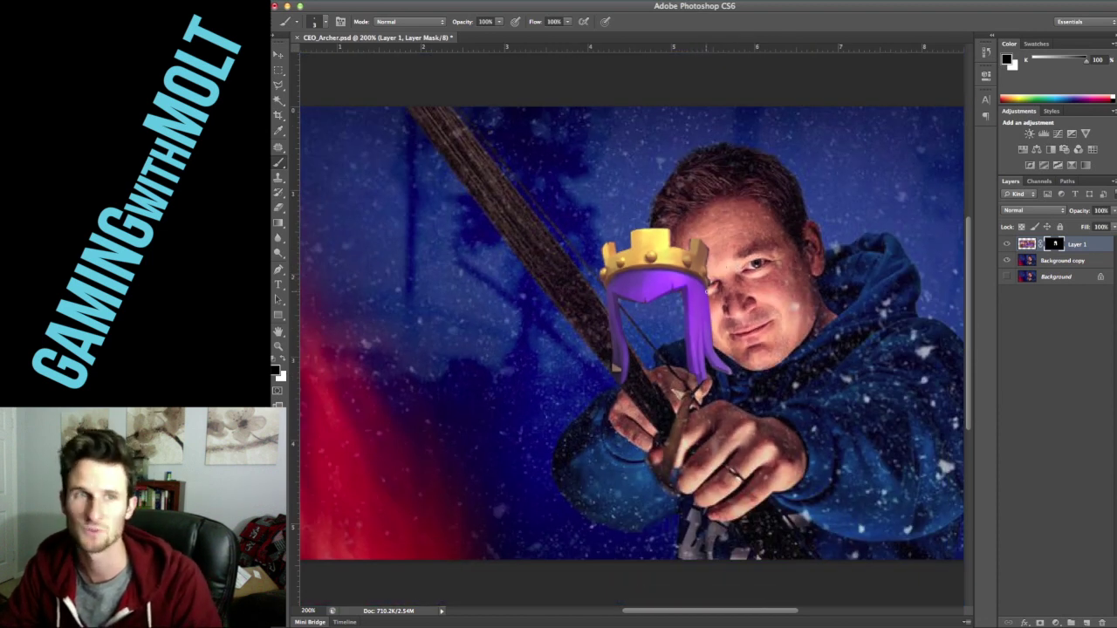
Step: Move the crown and hair onto the archer's head and enlarge the brush to clean the hair's edge on the mask
{"action": "key", "text": "v"}
{"action": "left_click_drag", "start_coordinate": [668, 288], "coordinate": [720, 212]}
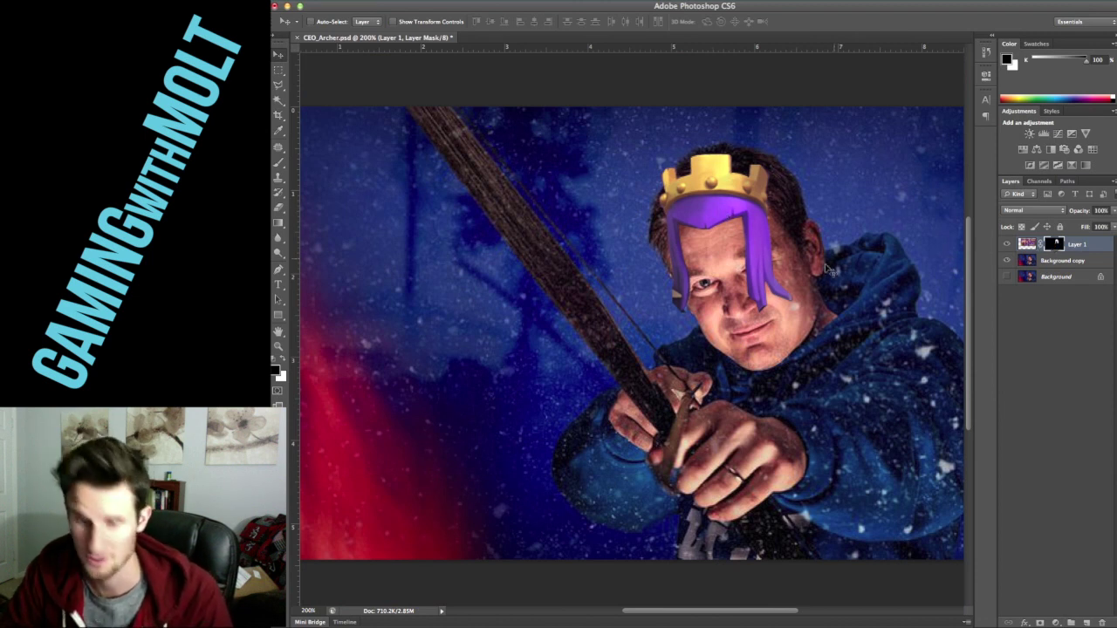
{"action": "key", "text": "b"}
{"action": "key", "text": "bracketright"}
{"action": "key", "text": "bracketright"}
{"action": "key", "text": "bracketright"}
{"action": "key", "text": "bracketright"}
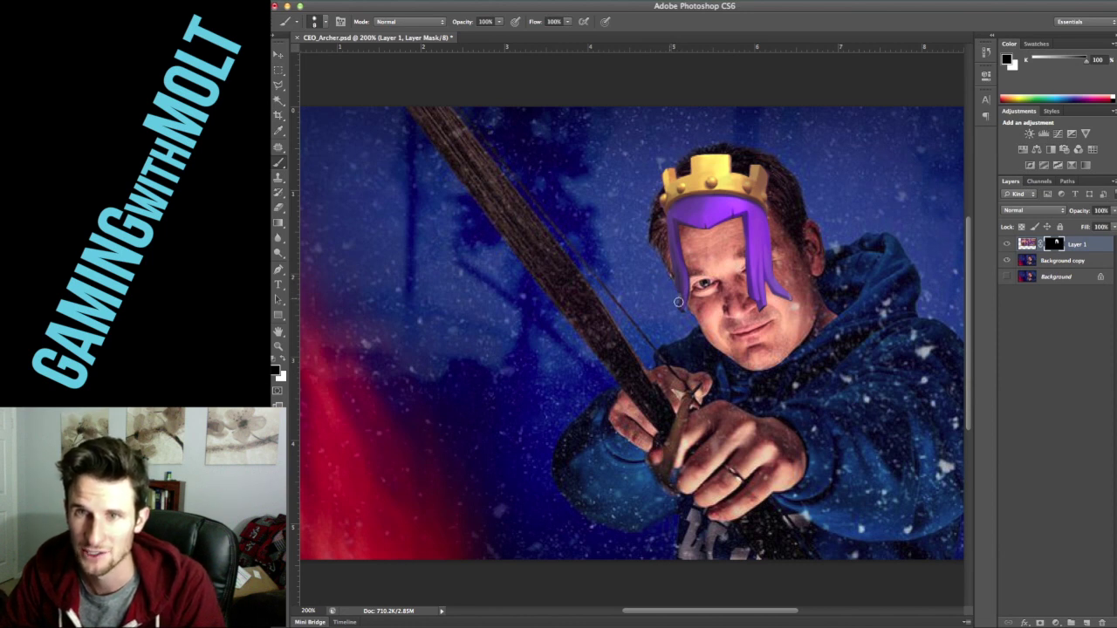
Step: Duplicate Layer 1 twice, merge the two copies into one layer and hide the original Layer 1
{"action": "key", "text": "super+t"}
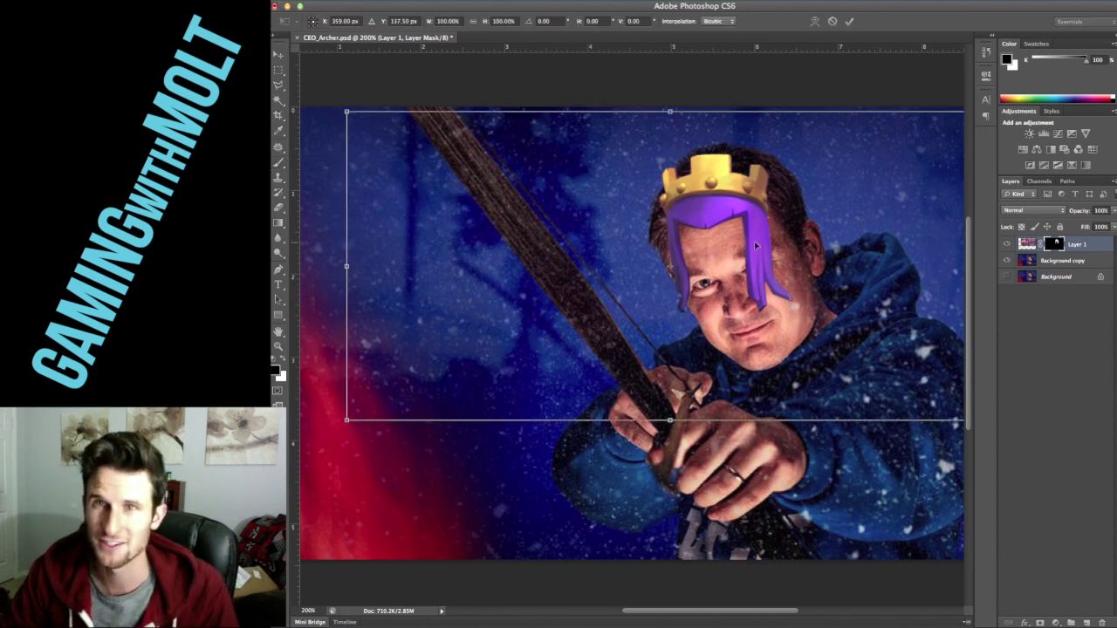
{"action": "key", "text": "Escape"}
{"action": "key", "text": "super+j"}
{"action": "key", "text": "super+j"}
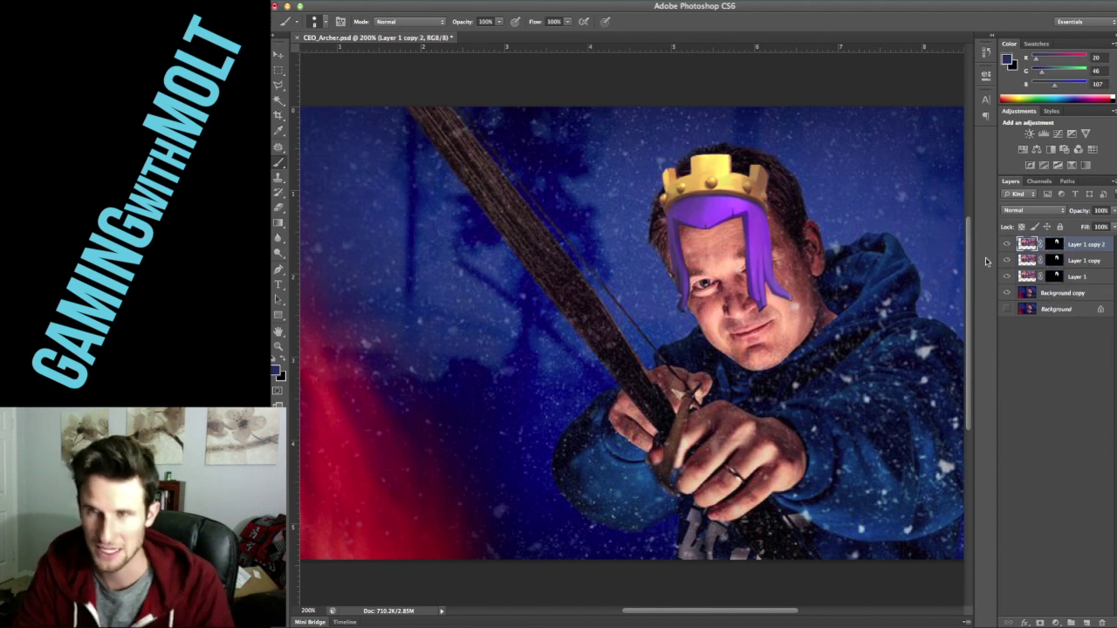
{"action": "left_click", "coordinate": [1086, 263], "text": "shift"}
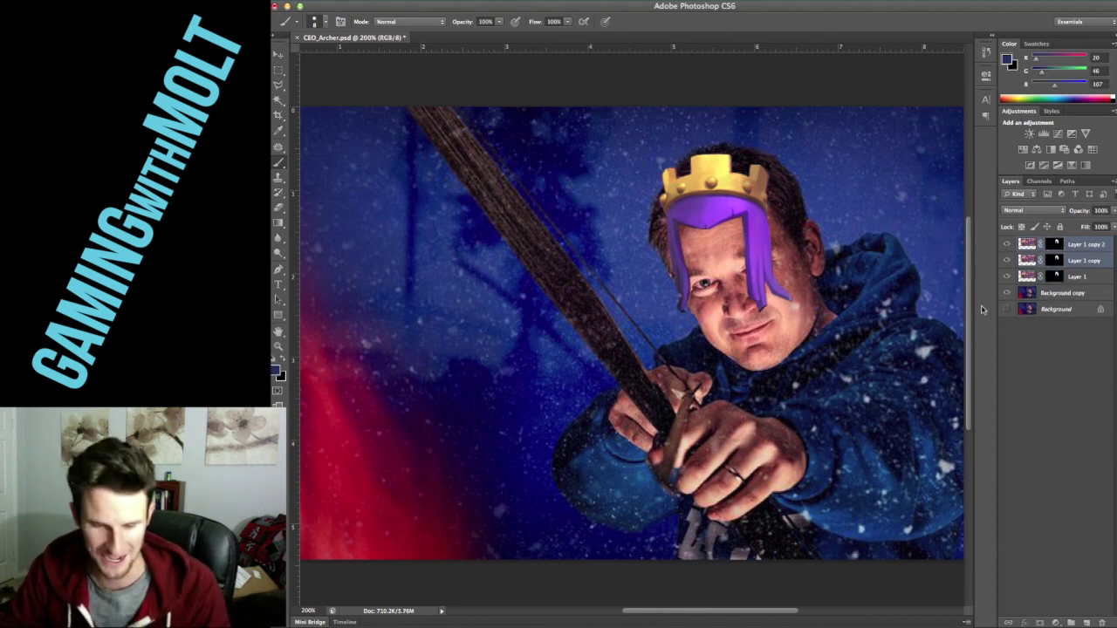
{"action": "key", "text": "super+e"}
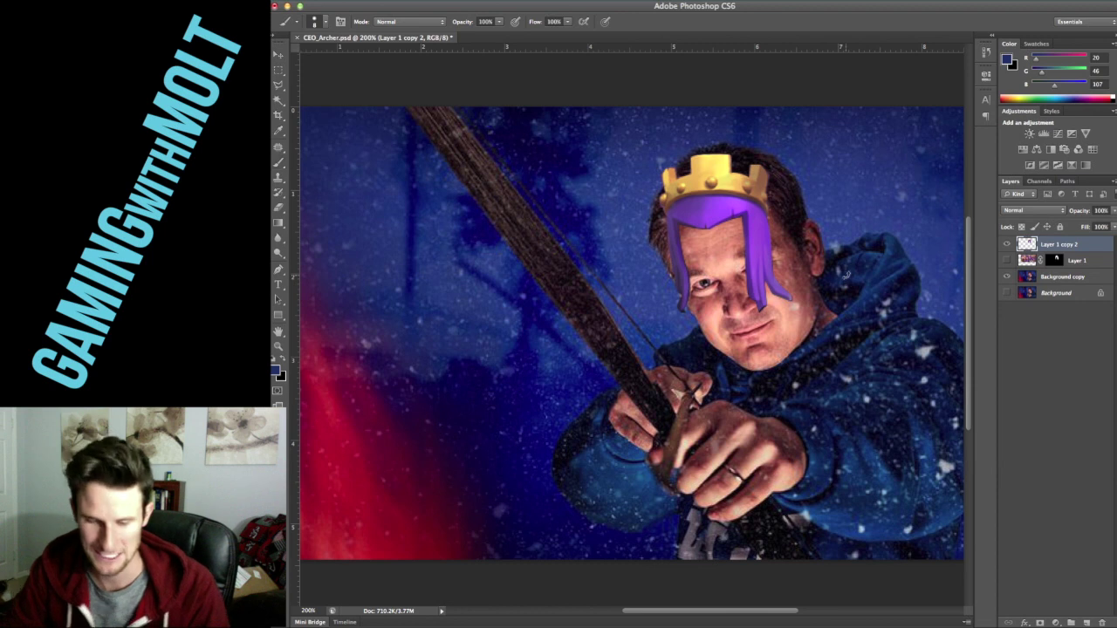
Step: Enlarge, rotate and reposition the merged crown and hair with Free Transform so they frame the archer's face
{"action": "key", "text": "super+t"}
{"action": "left_click_drag", "start_coordinate": [823, 155], "coordinate": [780, 67]}
{"action": "left_click_drag", "start_coordinate": [752, 142], "coordinate": [762, 139]}
{"action": "left_click_drag", "start_coordinate": [792, 62], "coordinate": [804, 61]}
{"action": "left_click_drag", "start_coordinate": [783, 108], "coordinate": [782, 123]}
{"action": "key", "text": "Return"}
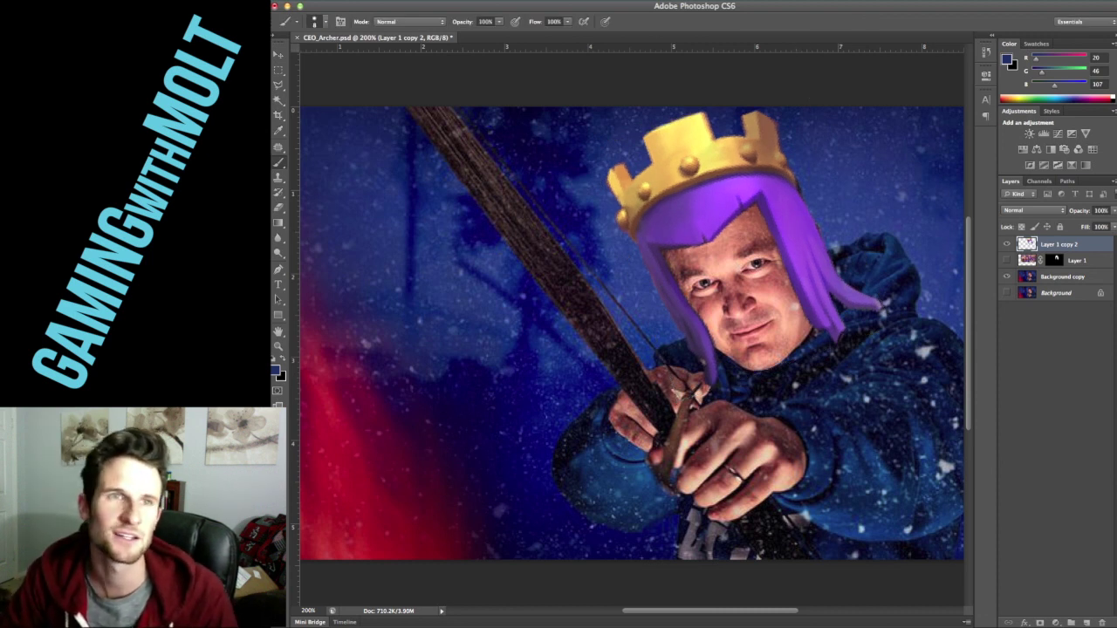
Step: Reshape the crown and the long hair lock with Liquify at brush size 150, and nudge the layer slightly down over the head
{"action": "key", "text": "super+shift+x"}
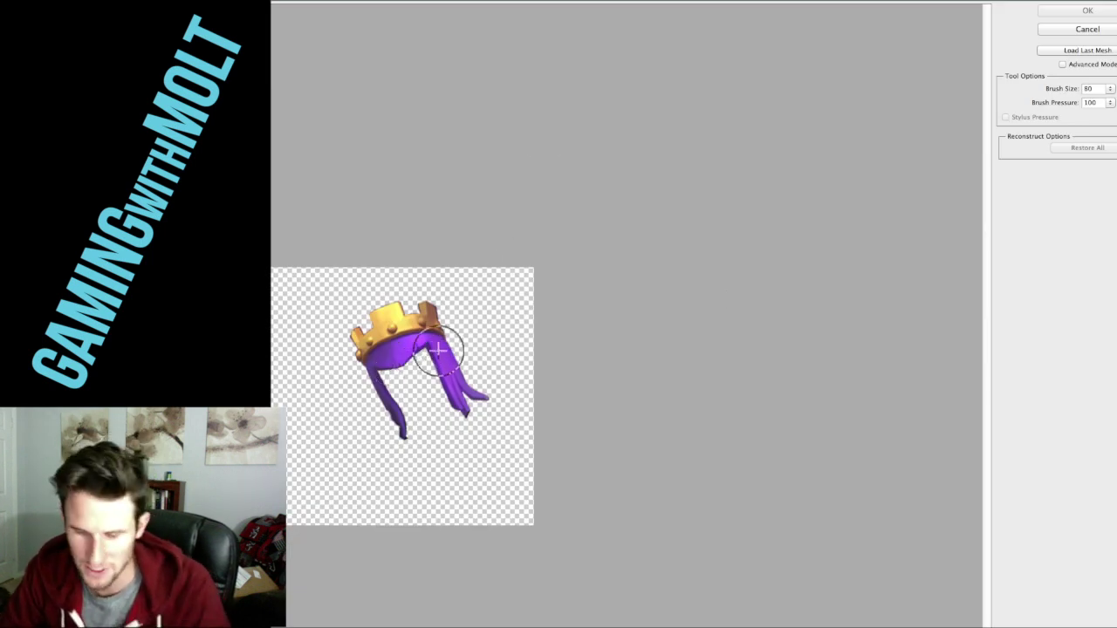
{"action": "key", "text": "bracketright"}
{"action": "key", "text": "bracketright"}
{"action": "key", "text": "bracketright"}
{"action": "key", "text": "bracketright"}
{"action": "key", "text": "bracketright"}
{"action": "key", "text": "bracketright"}
{"action": "mouse_move", "coordinate": [393, 334]}
{"action": "left_mouse_down"}
{"action": "mouse_move", "coordinate": [384, 358]}
{"action": "mouse_move", "coordinate": [385, 310]}
{"action": "mouse_move", "coordinate": [424, 300]}
{"action": "mouse_move", "coordinate": [422, 311]}
{"action": "mouse_move", "coordinate": [432, 307]}
{"action": "mouse_move", "coordinate": [376, 336]}
{"action": "mouse_move", "coordinate": [424, 336]}
{"action": "mouse_move", "coordinate": [449, 369]}
{"action": "mouse_move", "coordinate": [454, 357]}
{"action": "mouse_move", "coordinate": [456, 387]}
{"action": "mouse_move", "coordinate": [480, 389]}
{"action": "mouse_move", "coordinate": [462, 399]}
{"action": "left_mouse_up"}
{"action": "mouse_move", "coordinate": [408, 436]}
{"action": "left_mouse_down"}
{"action": "mouse_move", "coordinate": [396, 442]}
{"action": "mouse_move", "coordinate": [386, 404]}
{"action": "mouse_move", "coordinate": [372, 400]}
{"action": "mouse_move", "coordinate": [392, 428]}
{"action": "mouse_move", "coordinate": [392, 398]}
{"action": "left_mouse_up"}
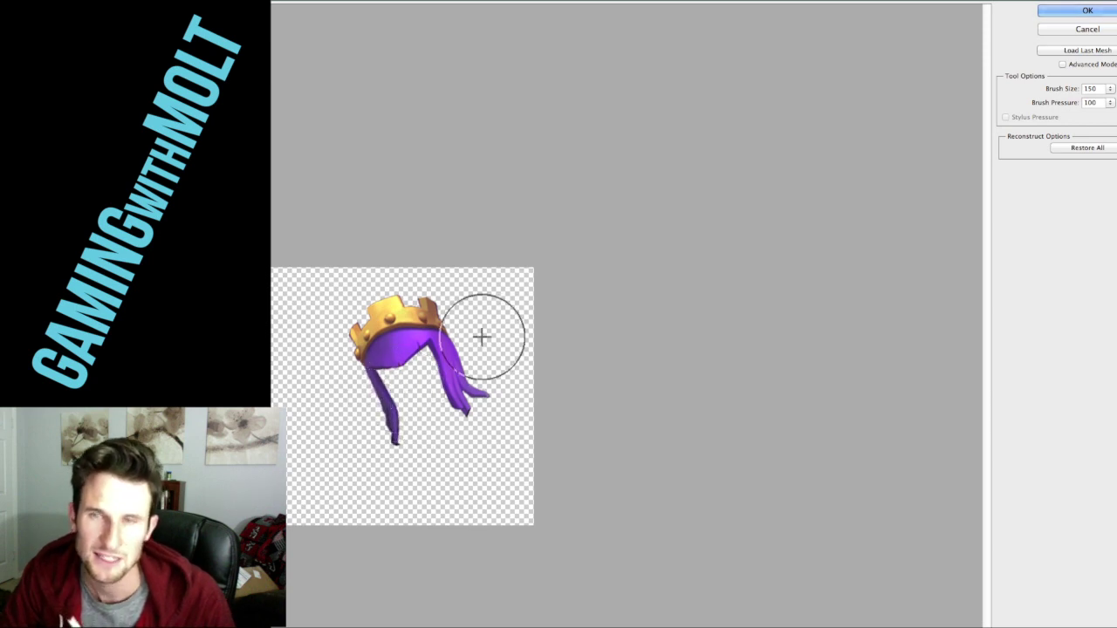
{"action": "key", "text": "Return"}
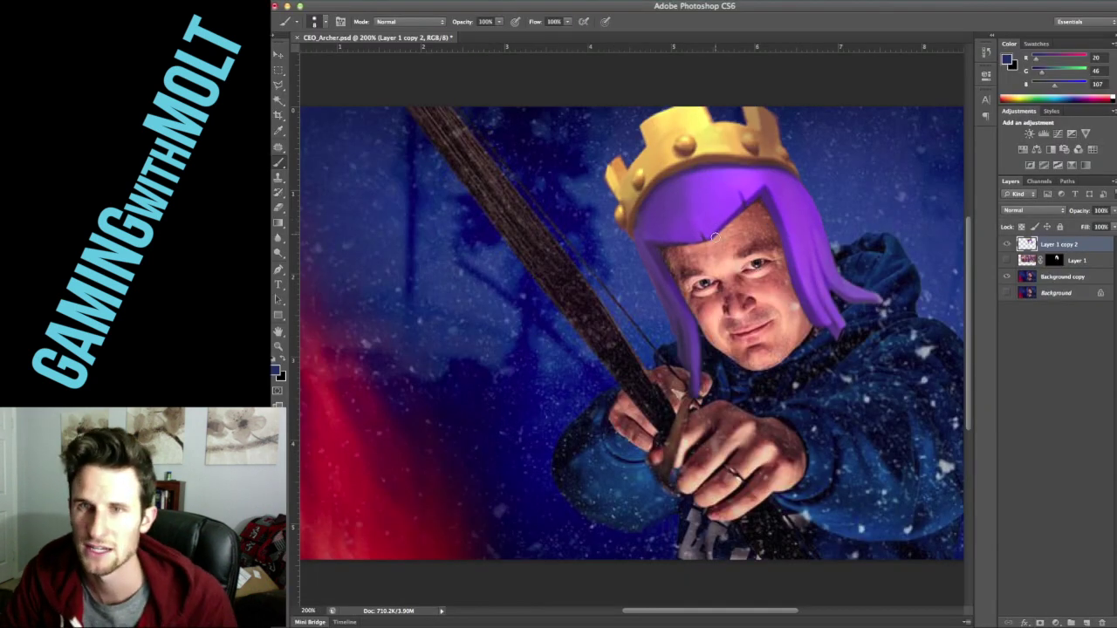
{"action": "key", "text": "v"}
{"action": "left_click_drag", "start_coordinate": [710, 218], "coordinate": [715, 228]}
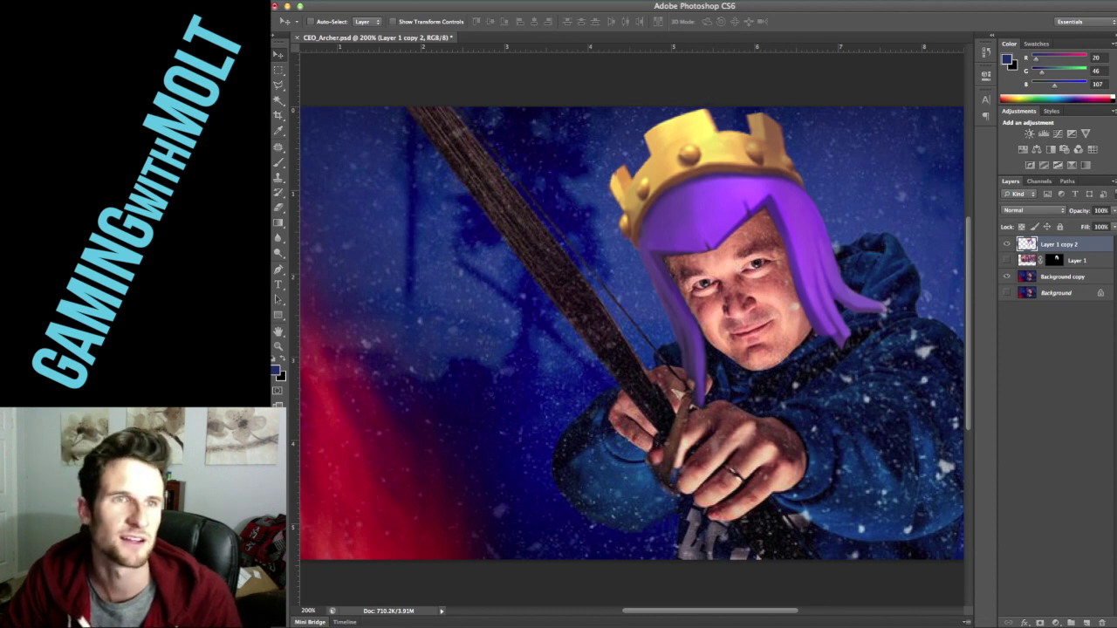
Step: Try to reshape the crown's end and adjoining hair with Liquify, reducing the brush size to 80, and undo the change
{"action": "key", "text": "super+shift+x"}
{"action": "mouse_move", "coordinate": [464, 314]}
{"action": "left_mouse_down"}
{"action": "mouse_move", "coordinate": [445, 294]}
{"action": "mouse_move", "coordinate": [428, 321]}
{"action": "left_mouse_up"}
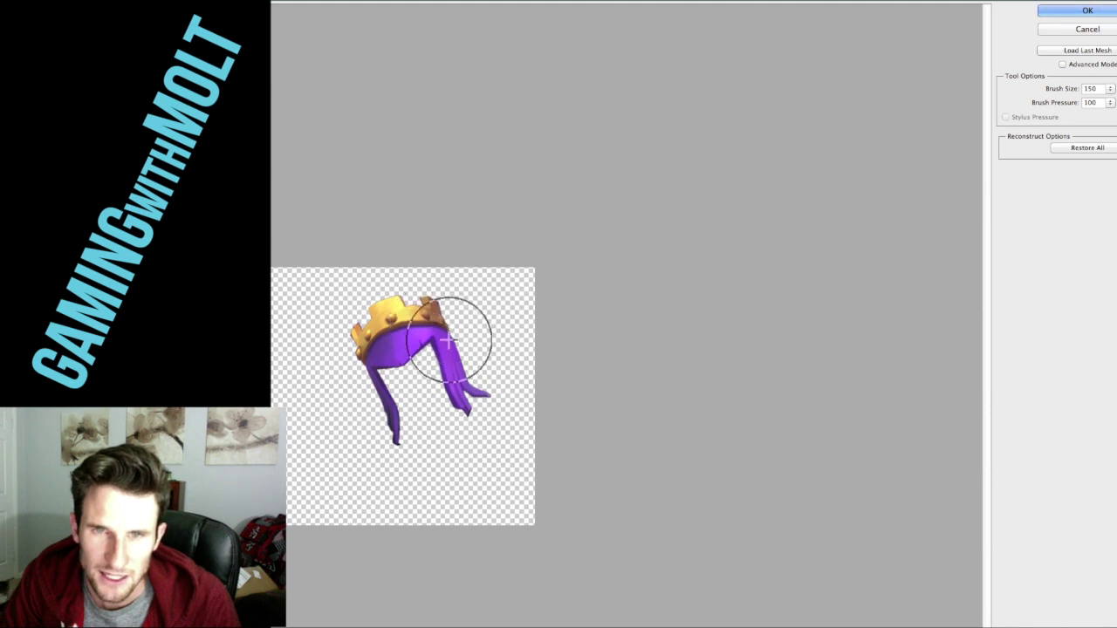
{"action": "key", "text": "bracketleft"}
{"action": "key", "text": "bracketleft"}
{"action": "key", "text": "bracketleft"}
{"action": "key", "text": "bracketleft"}
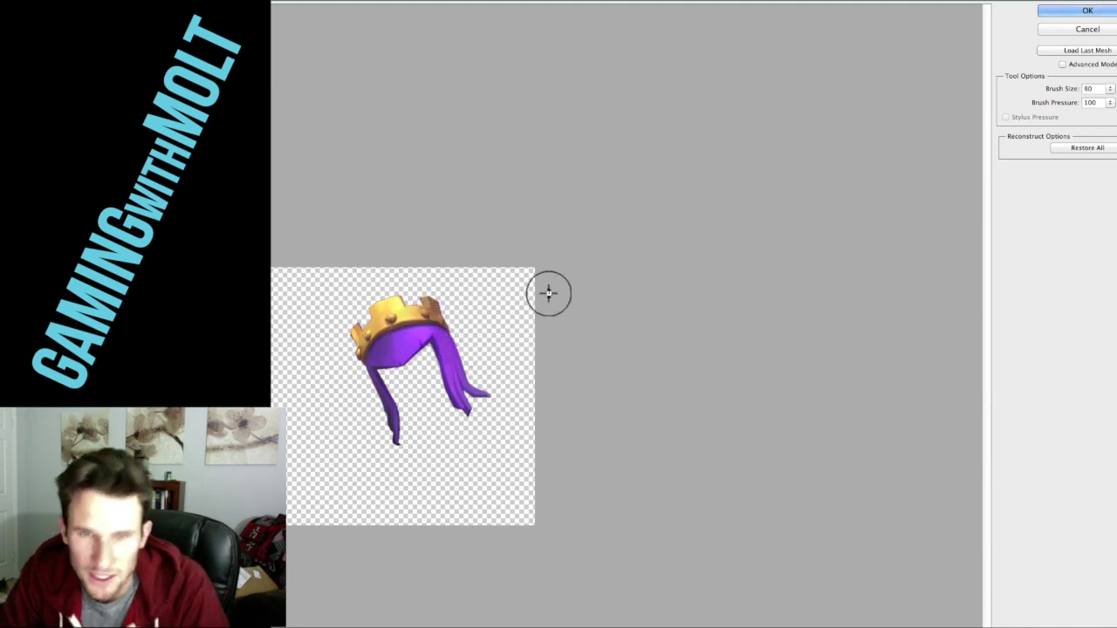
{"action": "key", "text": "Return"}
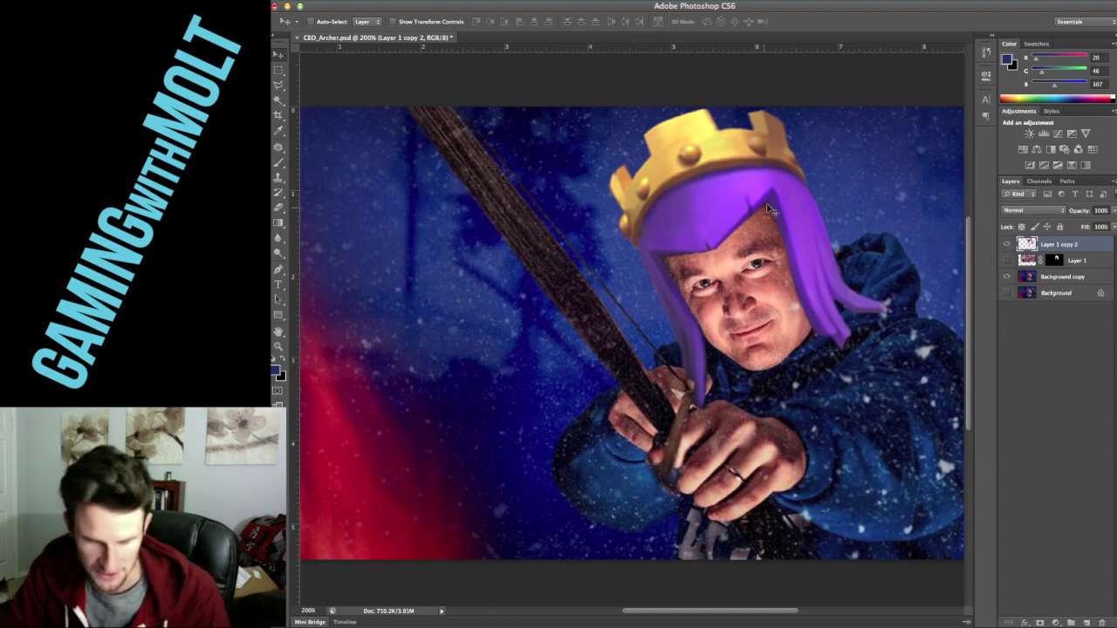
{"action": "key", "text": "super+z"}
Step: Scale the crown and hair down slightly with Free Transform and settle them on the archer's head
{"action": "key", "text": "super+t"}
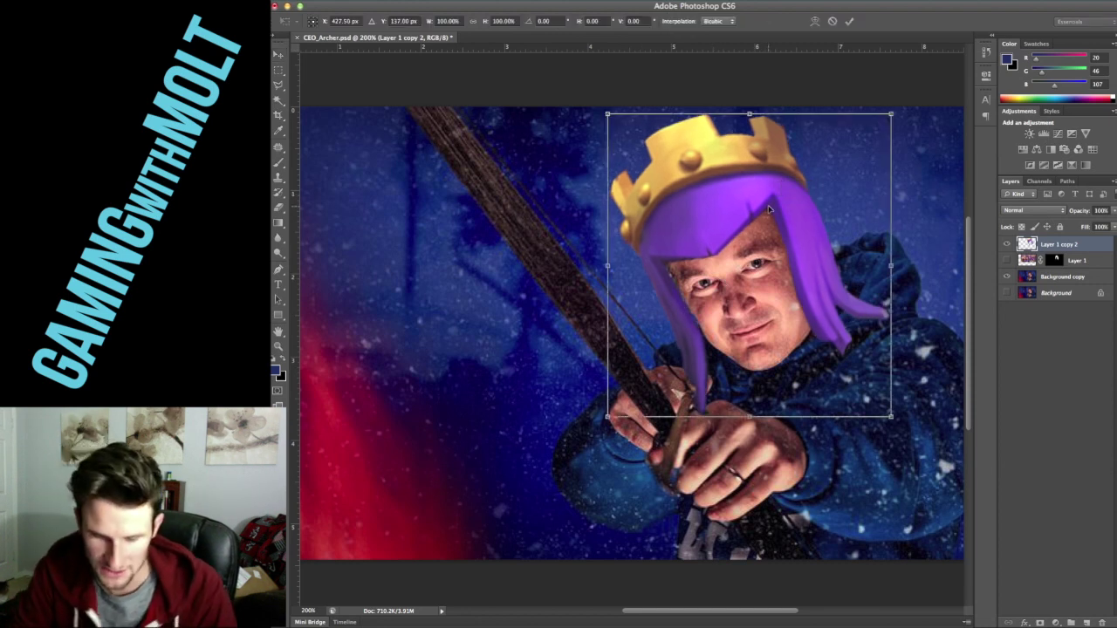
{"action": "left_click_drag", "start_coordinate": [890, 114], "coordinate": [883, 123]}
{"action": "left_click_drag", "start_coordinate": [826, 162], "coordinate": [821, 166]}
{"action": "key", "text": "Return"}
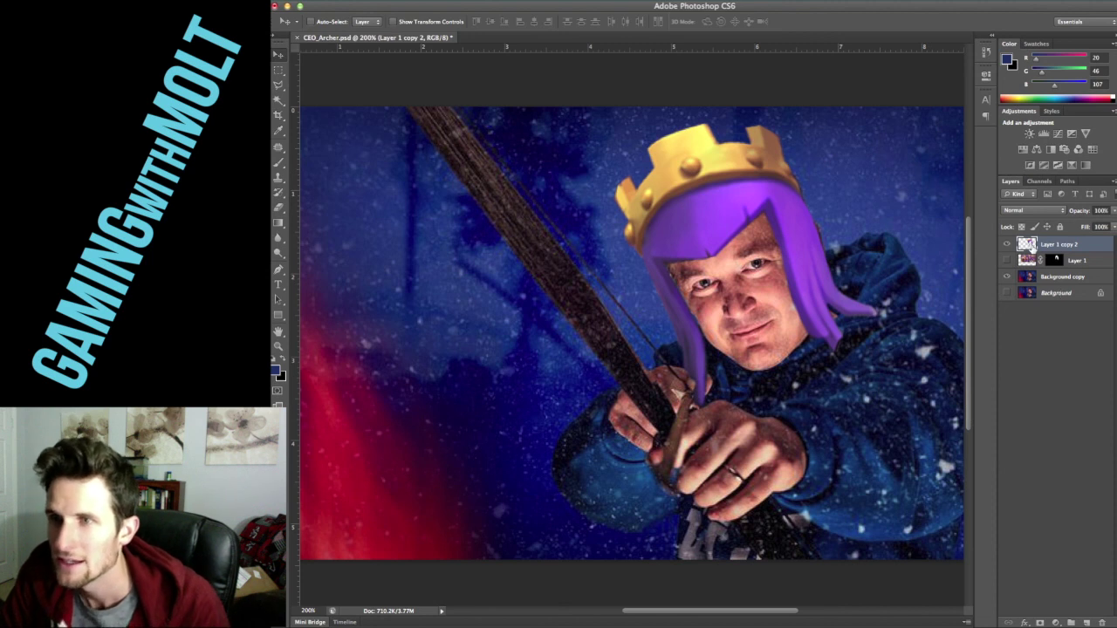
Step: Switch to the Brush tool with default black and white colours and add a layer mask to Layer 1 copy 2
{"action": "key", "text": "b"}
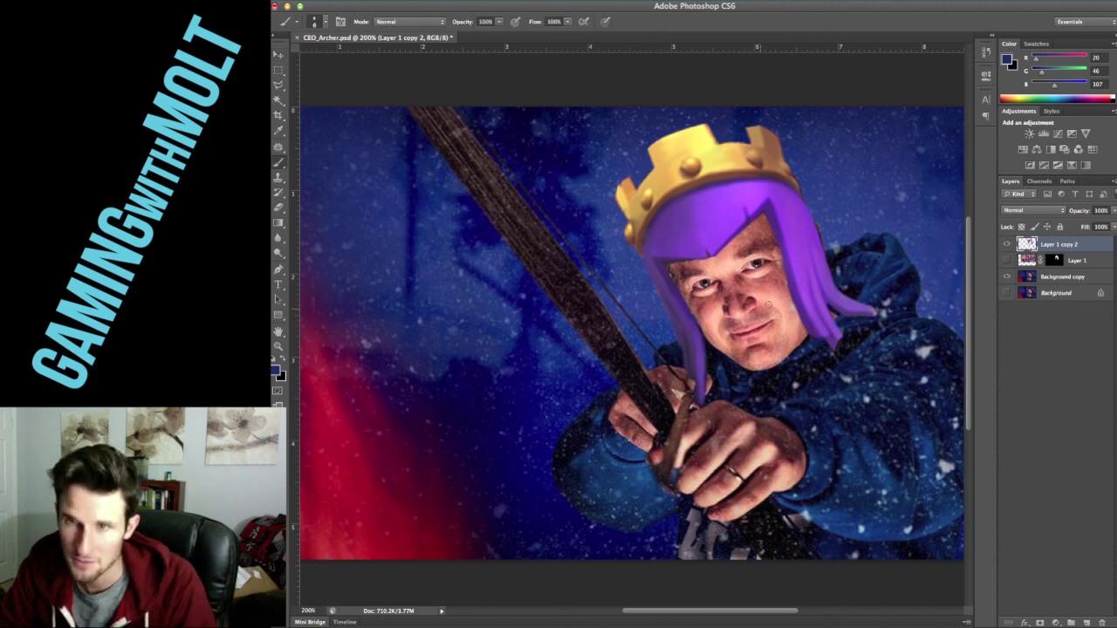
{"action": "key", "text": "x"}
{"action": "key", "text": "d"}
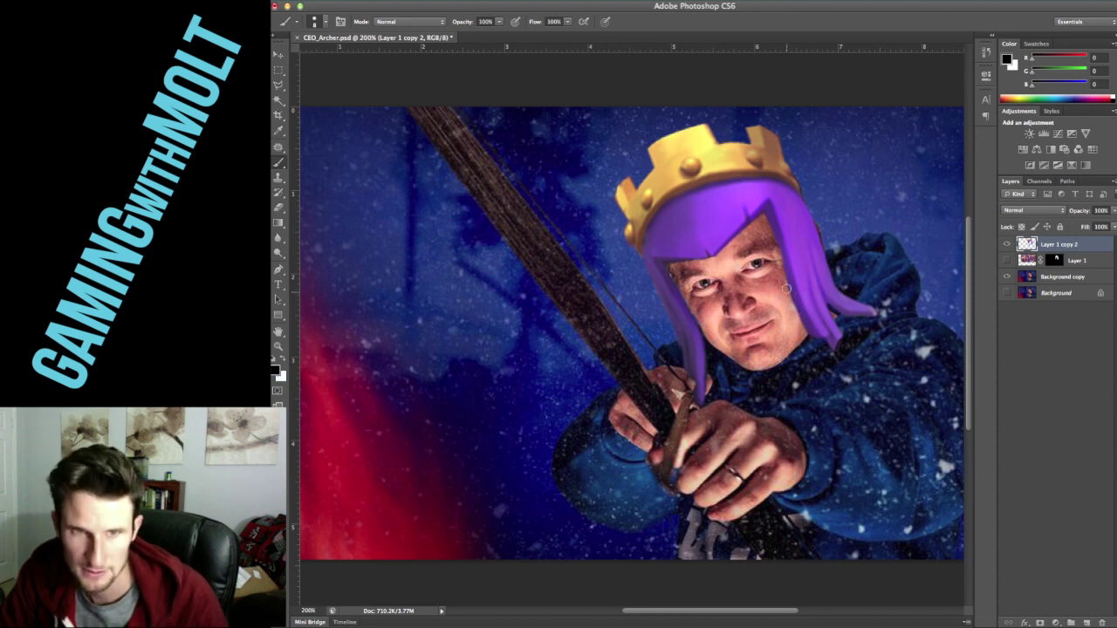
{"action": "key", "text": "ctrl+z"}
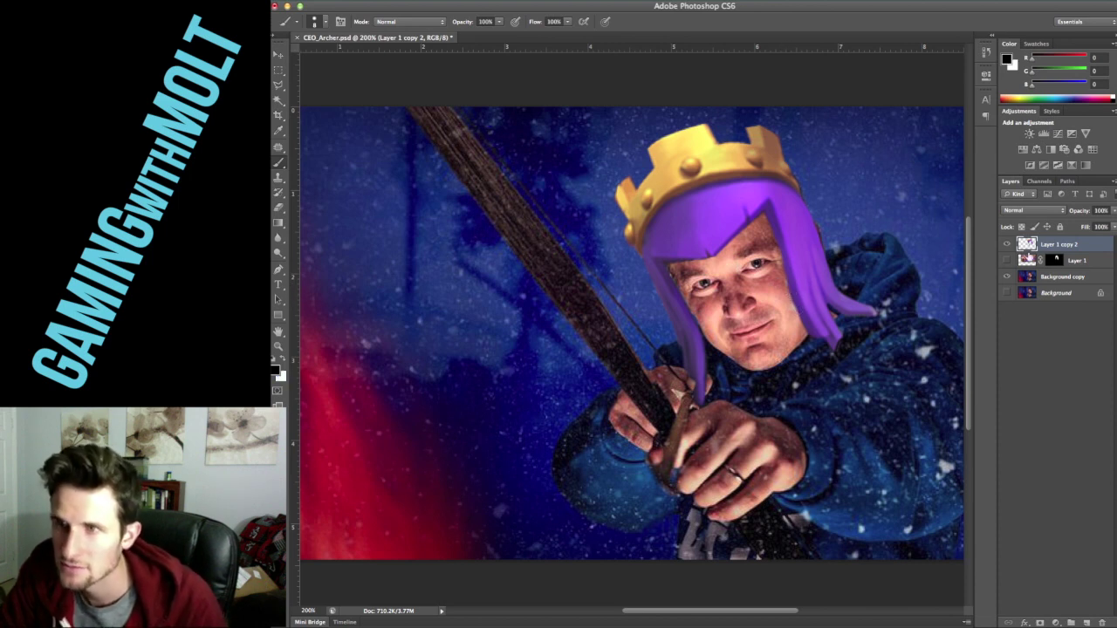
{"action": "left_click", "coordinate": [1042, 621]}
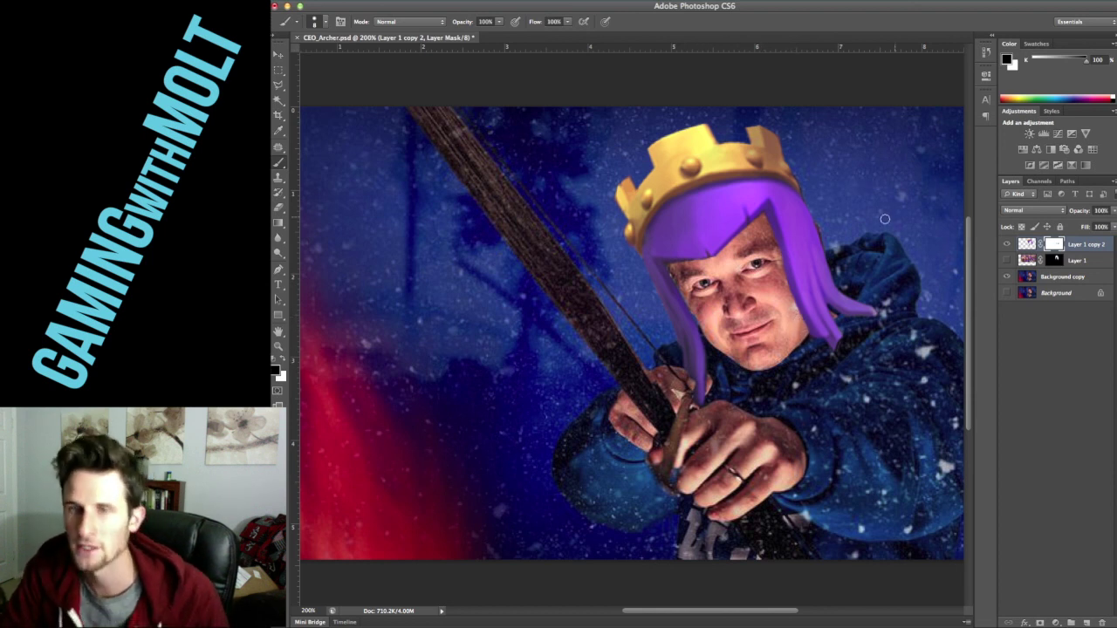
{"action": "key", "text": "super+minus"}
{"action": "key", "text": "super+minus"}
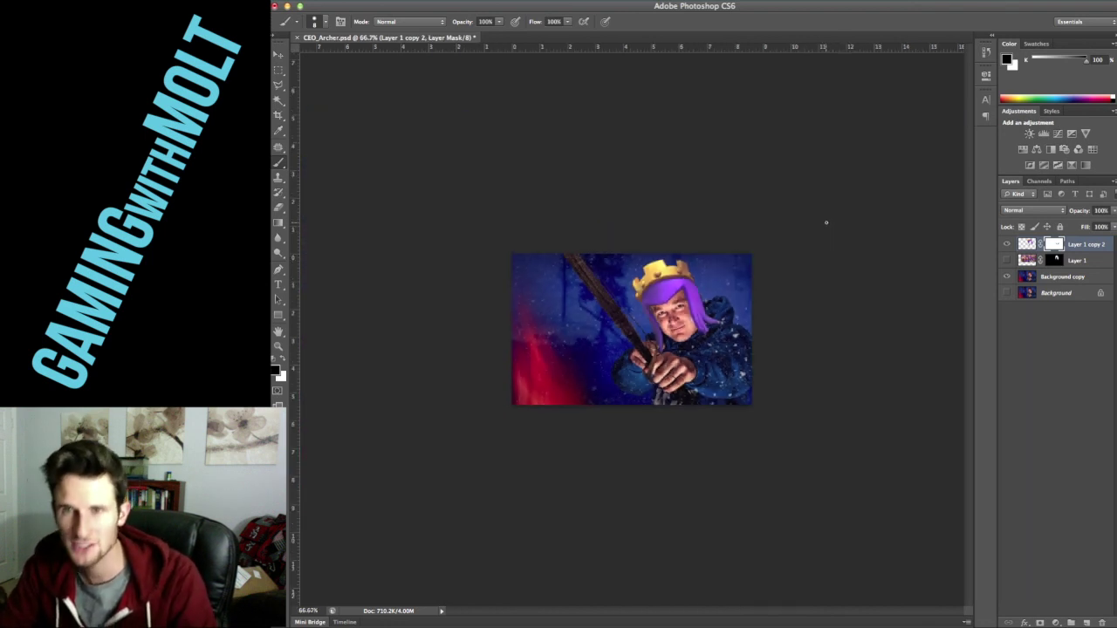
{"action": "key", "text": "super+plus"}
{"action": "key", "text": "super+plus"}
{"action": "key", "text": "super+minus"}
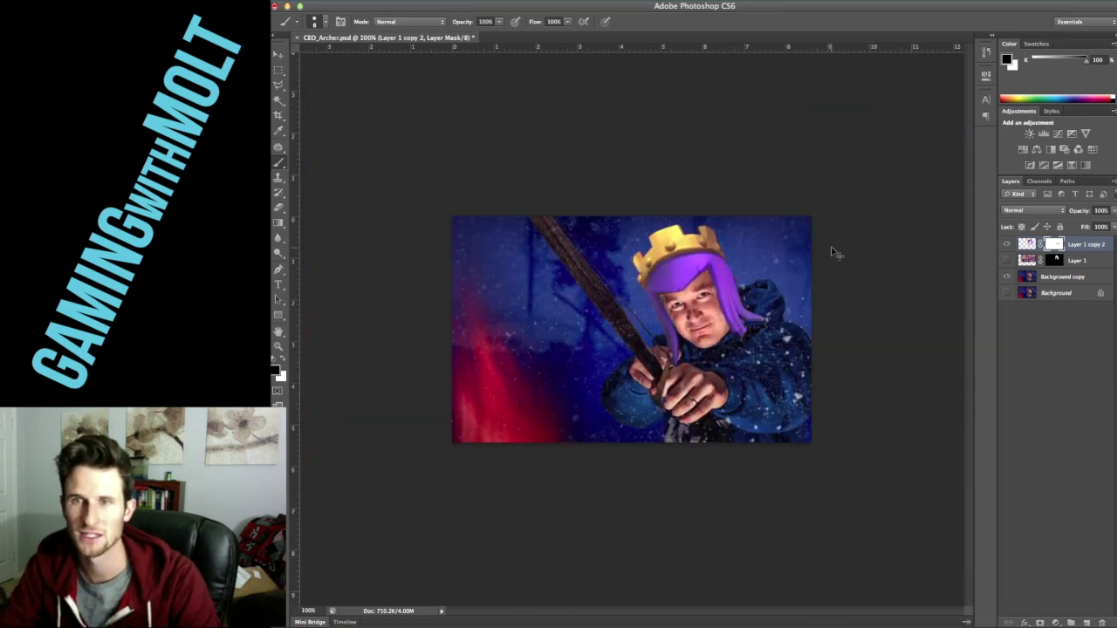
{"action": "key", "text": "super+plus"}
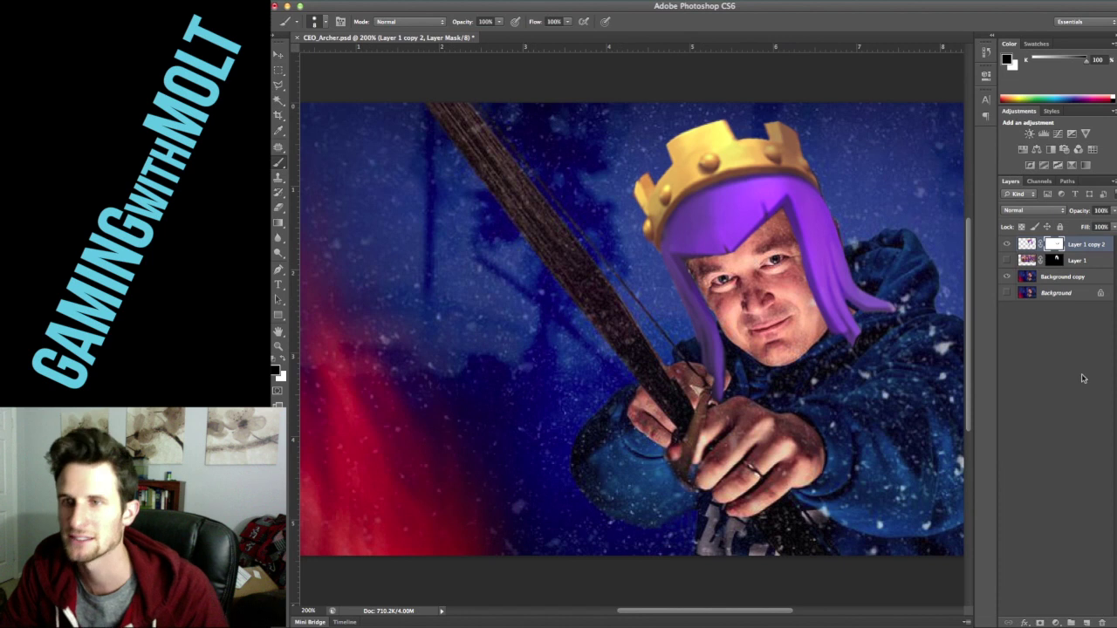
Step: Add a Hue/Saturation adjustment layer with Colorize on, hue 241, saturation 57 and lightness +15
{"action": "left_click", "coordinate": [1022, 149]}
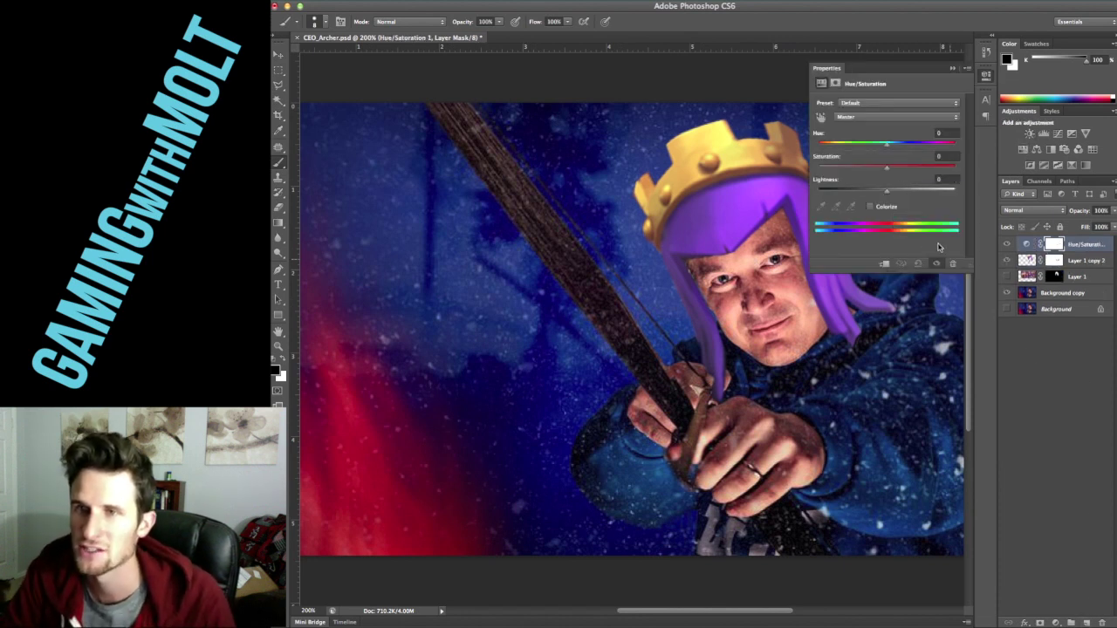
{"action": "left_click", "coordinate": [871, 207]}
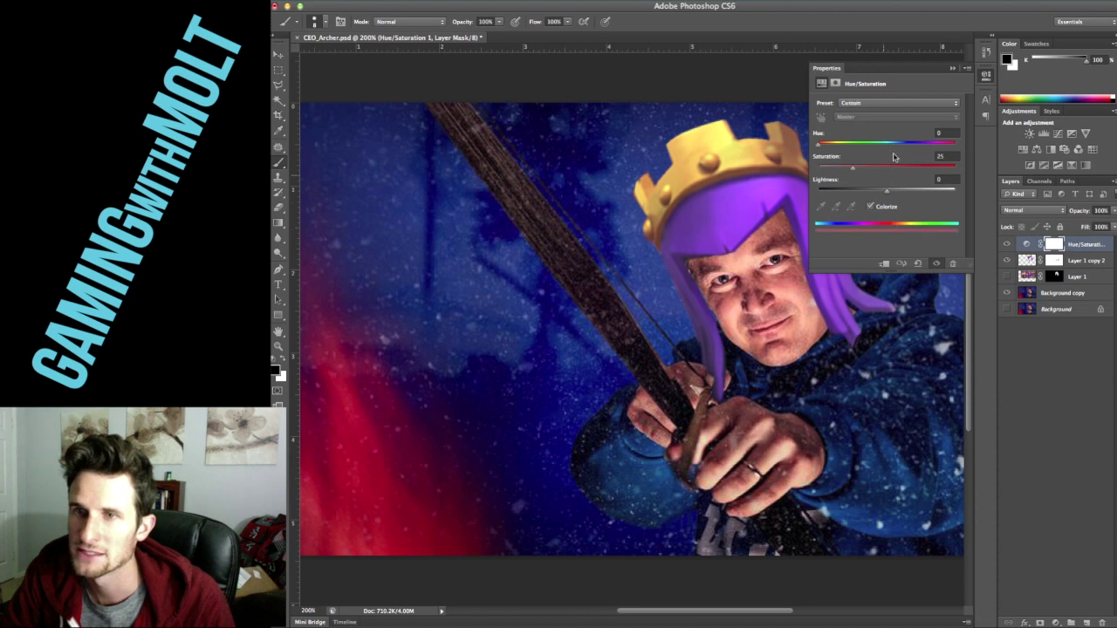
{"action": "left_click_drag", "start_coordinate": [820, 150], "coordinate": [907, 148]}
{"action": "left_click_drag", "start_coordinate": [852, 171], "coordinate": [899, 193]}
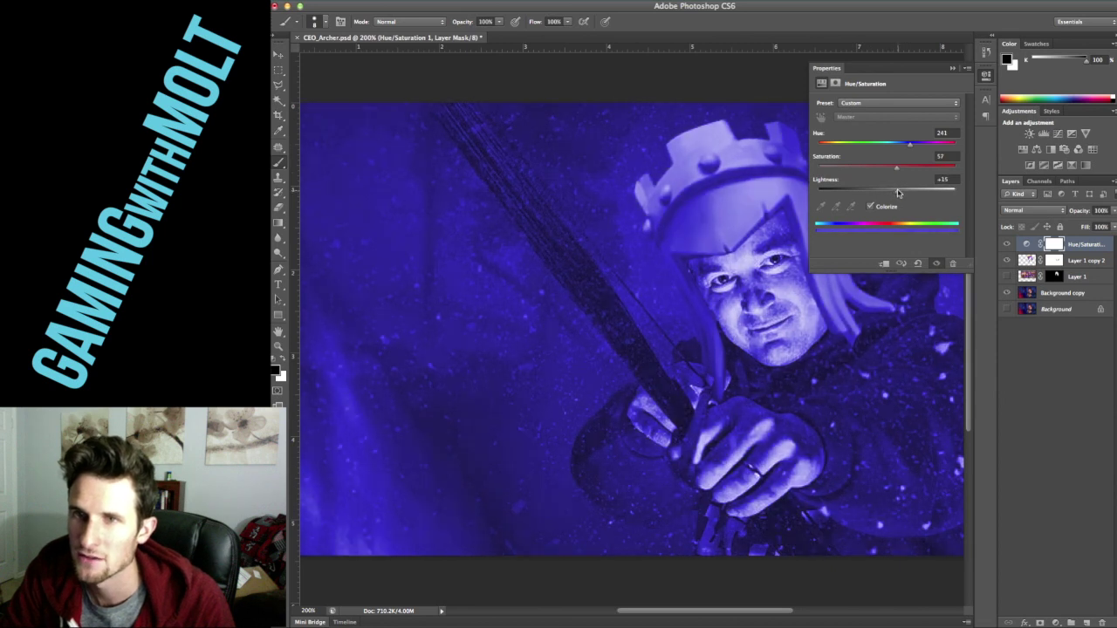
{"action": "left_click", "coordinate": [952, 69]}
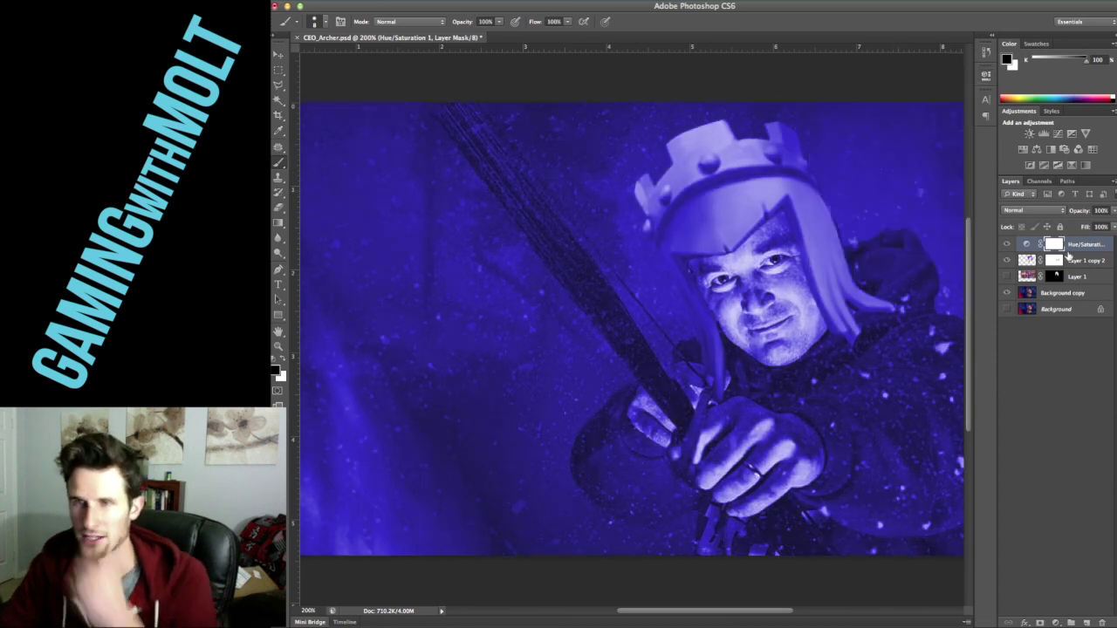
Step: Clip the Hue/Saturation adjustment to Layer 1 copy 2, set its opacity to 25% and toggle its visibility to compare
{"action": "key", "text": "super+alt+g"}
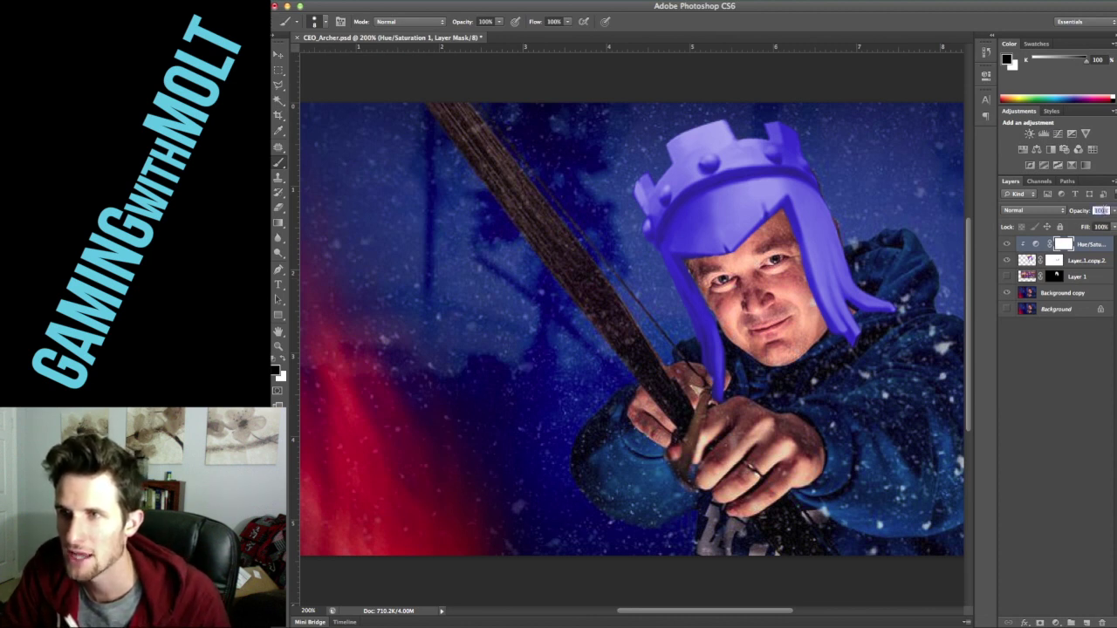
{"action": "type", "text": "25"}
{"action": "key", "text": "Return"}
{"action": "left_click", "coordinate": [1008, 245]}
{"action": "left_click", "coordinate": [1008, 246]}
{"action": "left_click", "coordinate": [1008, 245]}
{"action": "left_click", "coordinate": [1008, 246]}
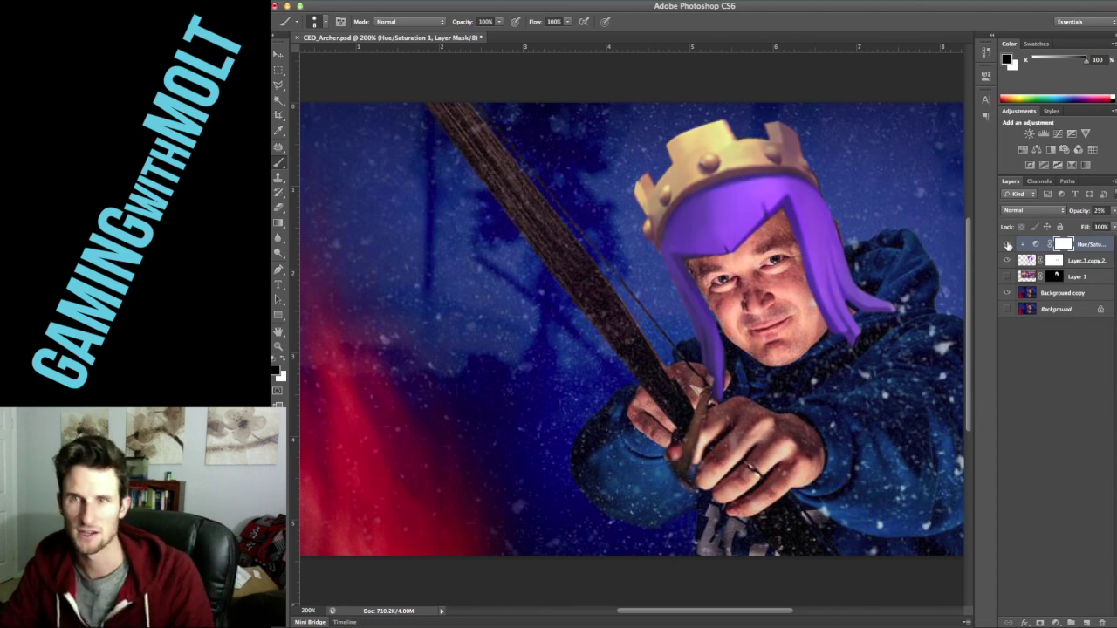
Step: Paint black over the crown's front on the Hue/Saturation mask, enlarging the brush from 40 to 70 px, to restore its gold colour
{"action": "key", "text": "super+minus"}
{"action": "key", "text": "super+plus"}
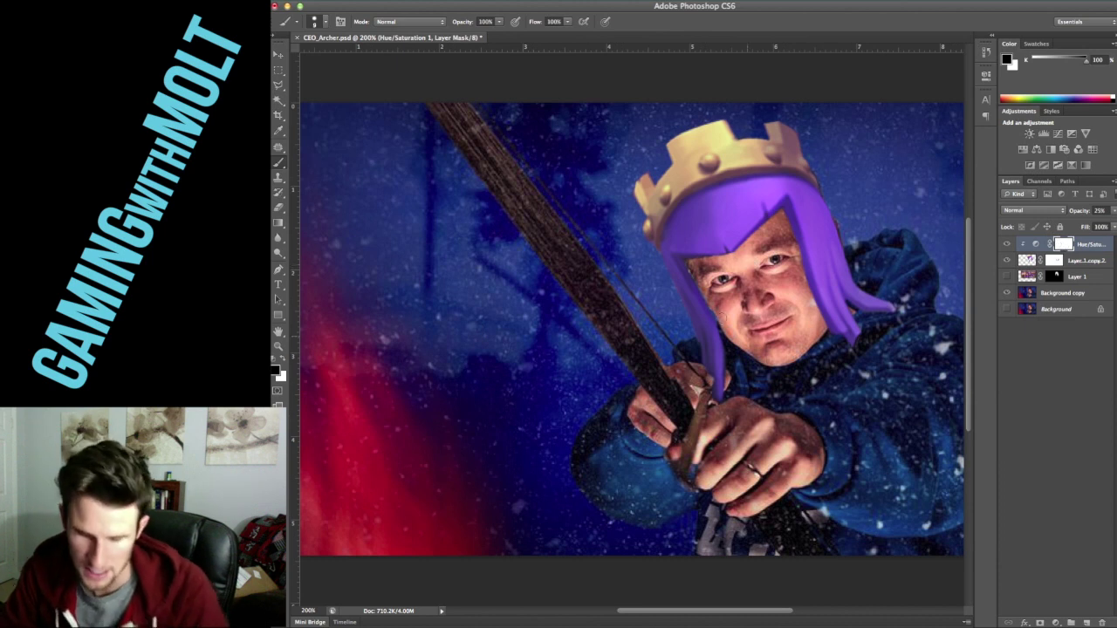
{"action": "key", "text": "bracketright"}
{"action": "key", "text": "bracketright"}
{"action": "key", "text": "bracketright"}
{"action": "key", "text": "bracketright"}
{"action": "left_click_drag", "start_coordinate": [644, 192], "coordinate": [653, 210]}
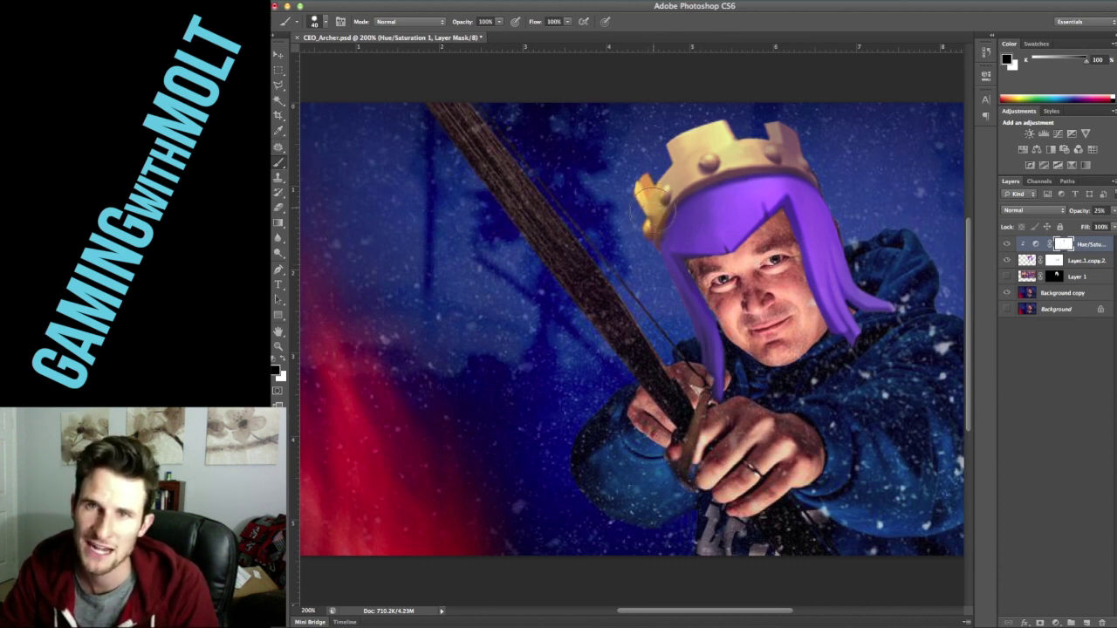
{"action": "key", "text": "bracketright"}
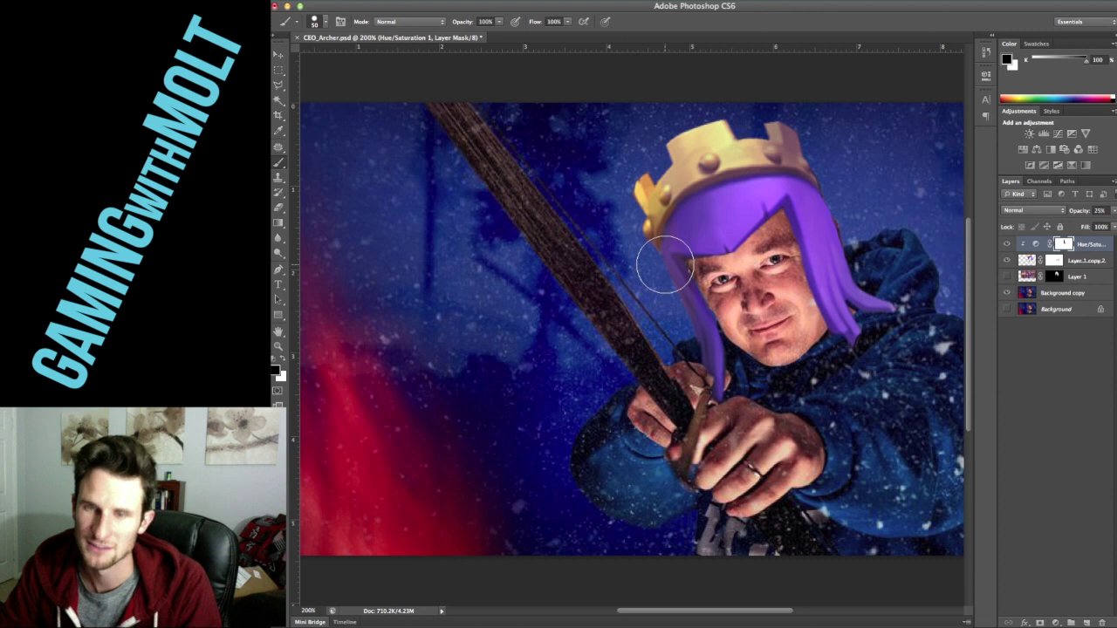
{"action": "key", "text": "bracketright"}
{"action": "key", "text": "bracketright"}
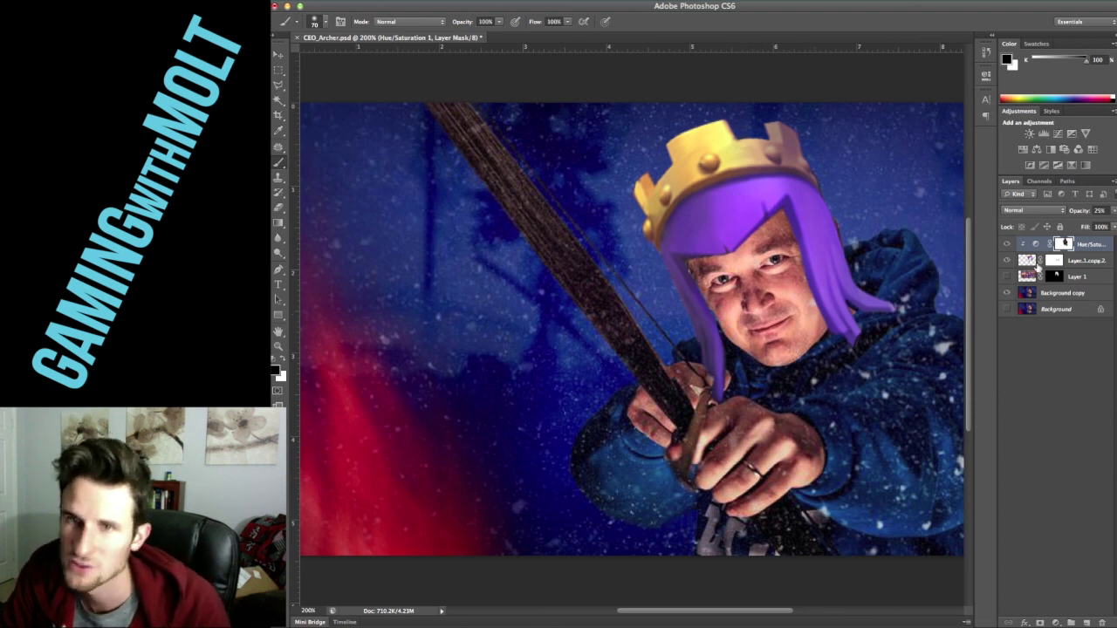
Step: Brighten the hair strand beside the bowstring on Layer 1 copy 2 using the Dodge tool with Midtones range and 50% exposure
{"action": "left_click", "coordinate": [1028, 261]}
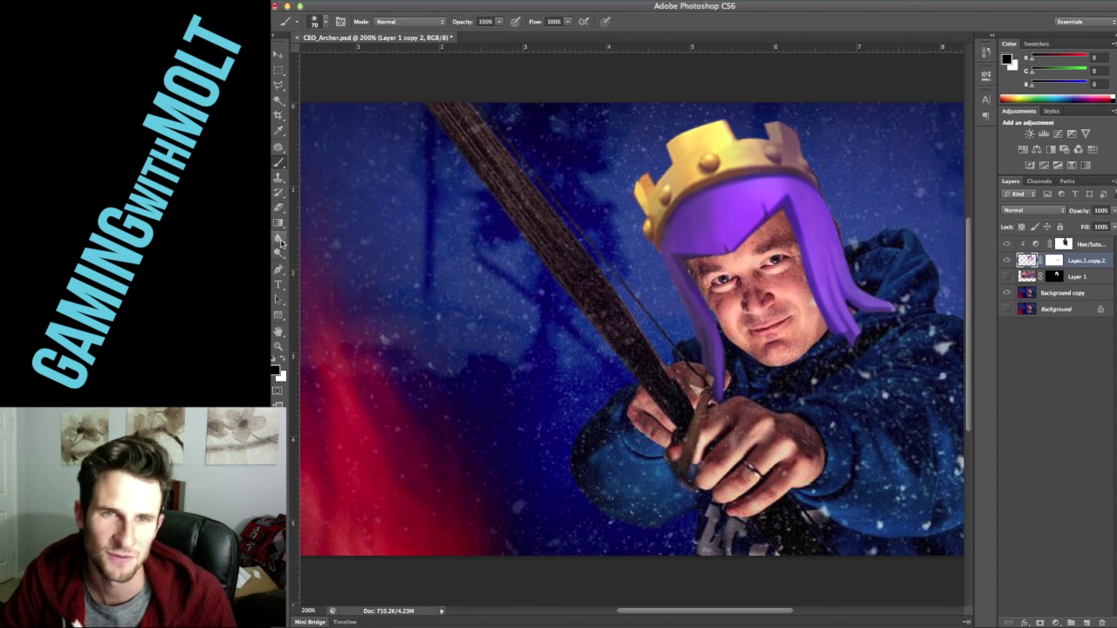
{"action": "left_click", "coordinate": [279, 239]}
{"action": "left_click", "coordinate": [281, 252]}
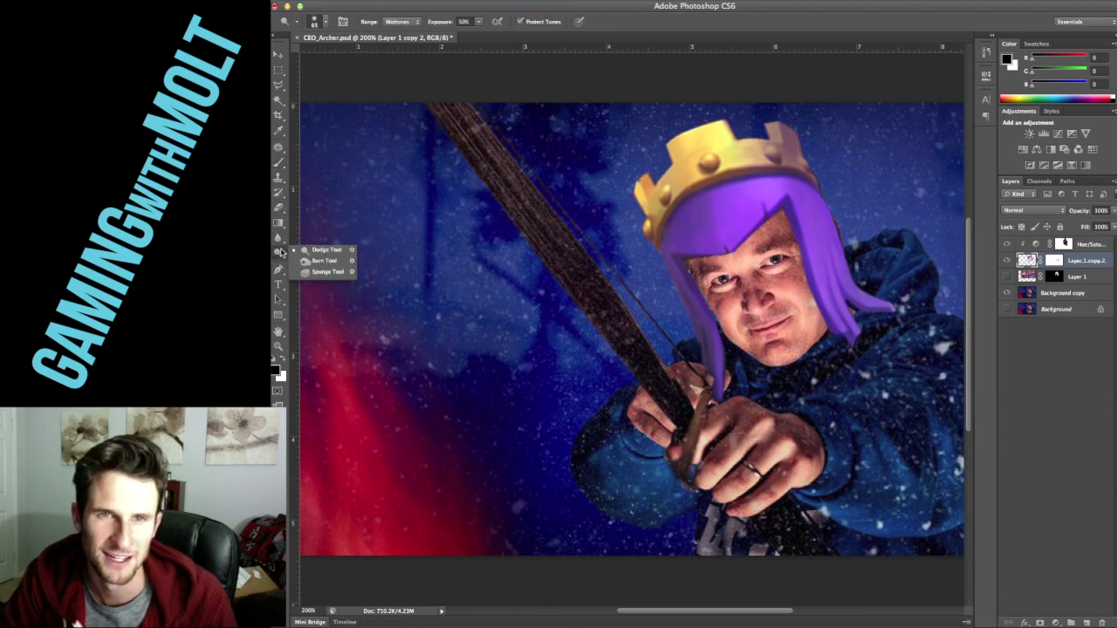
{"action": "left_click", "coordinate": [326, 260]}
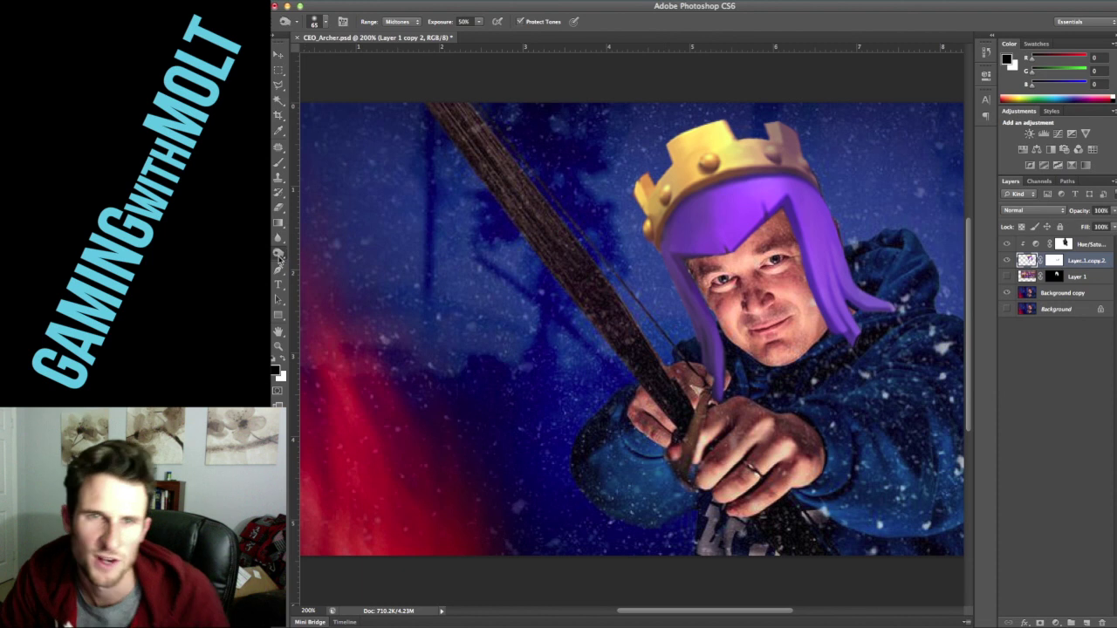
{"action": "left_click", "coordinate": [279, 255]}
{"action": "left_click", "coordinate": [327, 251]}
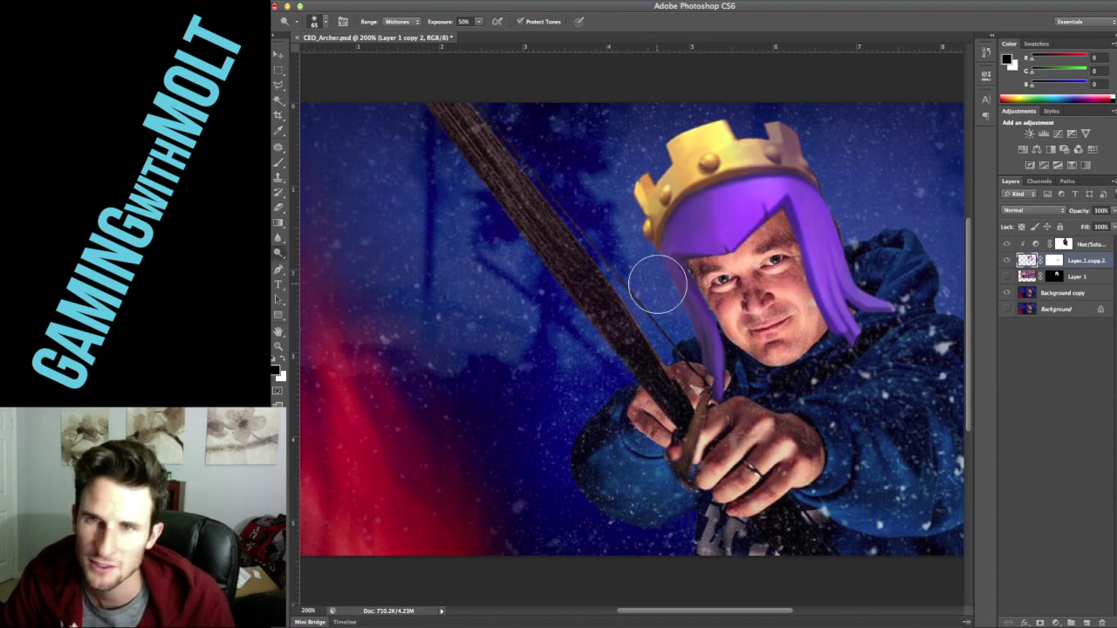
{"action": "mouse_move", "coordinate": [663, 294]}
{"action": "left_mouse_down"}
{"action": "mouse_move", "coordinate": [688, 337]}
{"action": "mouse_move", "coordinate": [684, 378]}
{"action": "mouse_move", "coordinate": [669, 318]}
{"action": "mouse_move", "coordinate": [689, 342]}
{"action": "mouse_move", "coordinate": [701, 303]}
{"action": "left_mouse_up"}
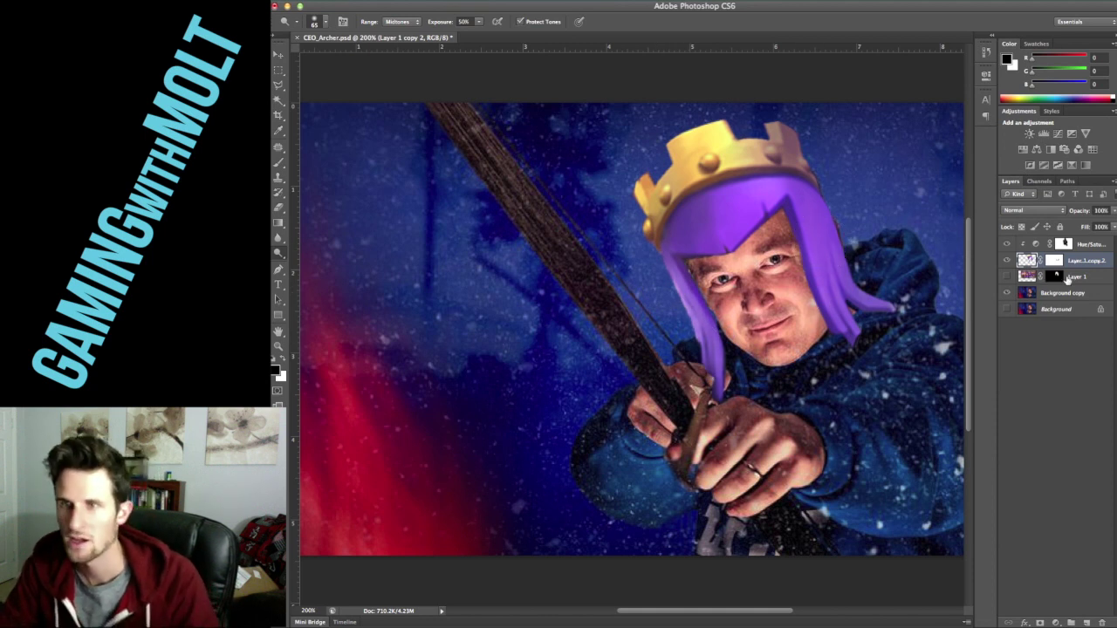
Step: Add a new layer above Layer 1 and paint a soft black shadow beneath the hair's inner edges with a 35 to 25 px brush
{"action": "left_click", "coordinate": [1082, 277]}
{"action": "left_click", "coordinate": [1086, 622]}
{"action": "key", "text": "b"}
{"action": "key", "text": "bracketleft"}
{"action": "key", "text": "bracketleft"}
{"action": "key", "text": "bracketleft"}
{"action": "key", "text": "bracketleft"}
{"action": "key", "text": "bracketleft"}
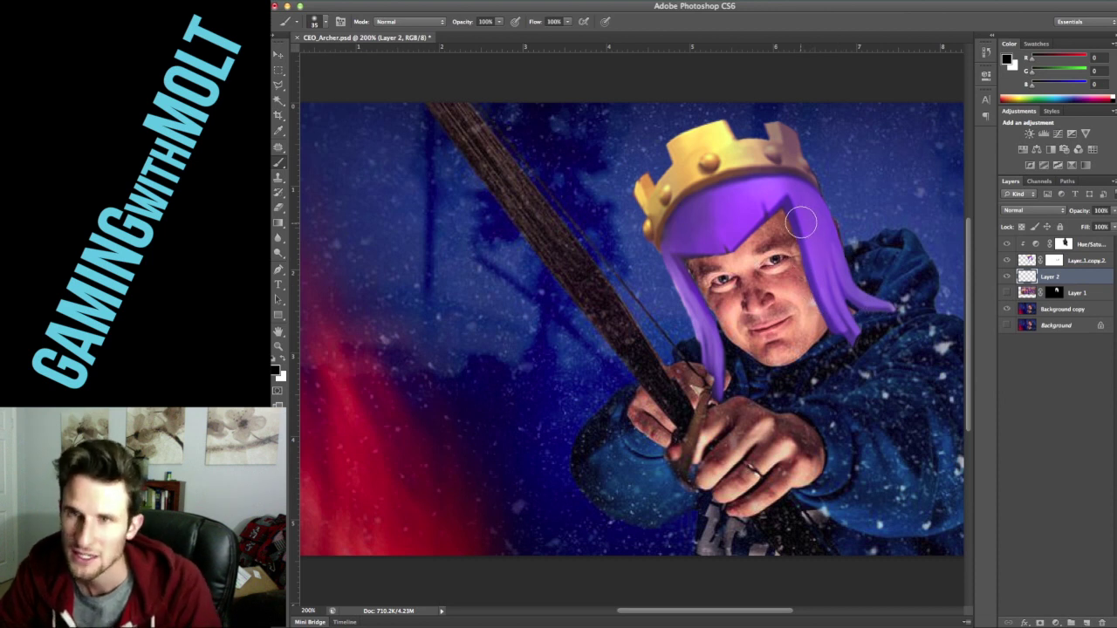
{"action": "mouse_move", "coordinate": [791, 212]}
{"action": "left_mouse_down"}
{"action": "mouse_move", "coordinate": [836, 327]}
{"action": "mouse_move", "coordinate": [871, 302]}
{"action": "mouse_move", "coordinate": [860, 298]}
{"action": "mouse_move", "coordinate": [871, 308]}
{"action": "left_mouse_up"}
{"action": "key", "text": "bracketleft"}
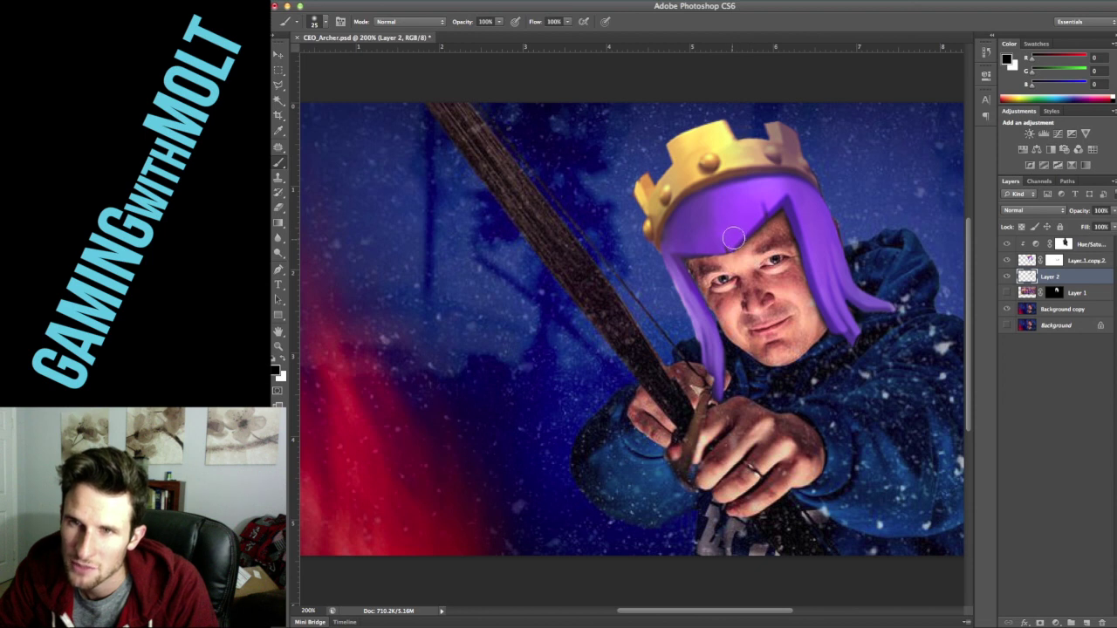
{"action": "key", "text": "bracketleft"}
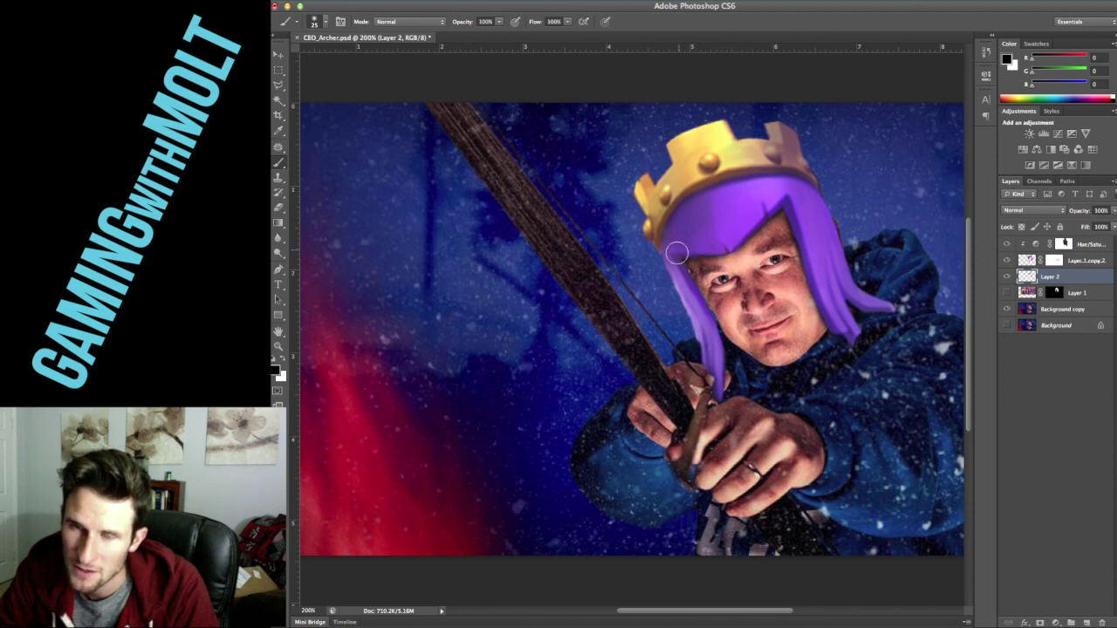
{"action": "key", "text": "bracketright"}
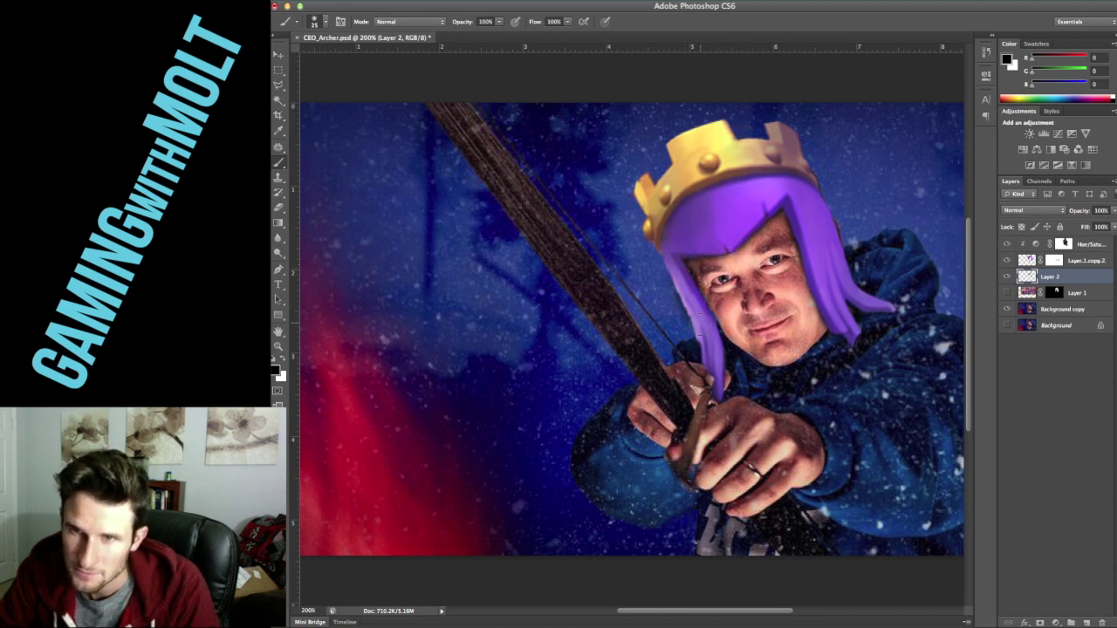
Step: Set Layer 2's opacity to 50%, and nudge it slightly right together with Layer 1 copy 2 and the Hue/Saturation layer
{"action": "key", "text": "e"}
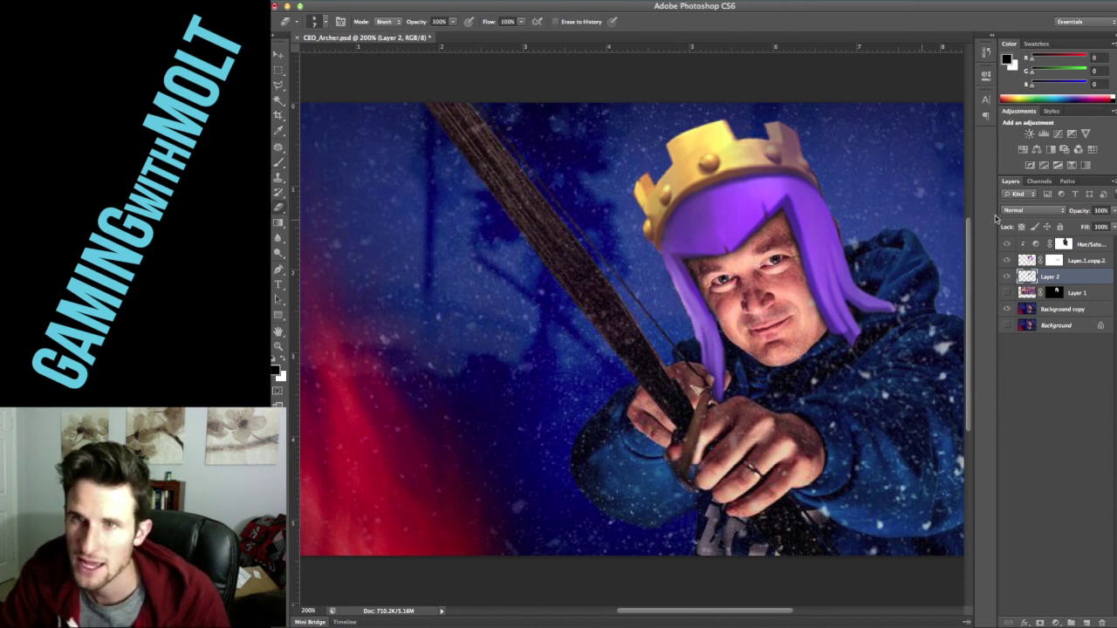
{"action": "type", "text": "50"}
{"action": "key", "text": "ctrl+minus"}
{"action": "key", "text": "ctrl+minus"}
{"action": "key", "text": "ctrl+plus"}
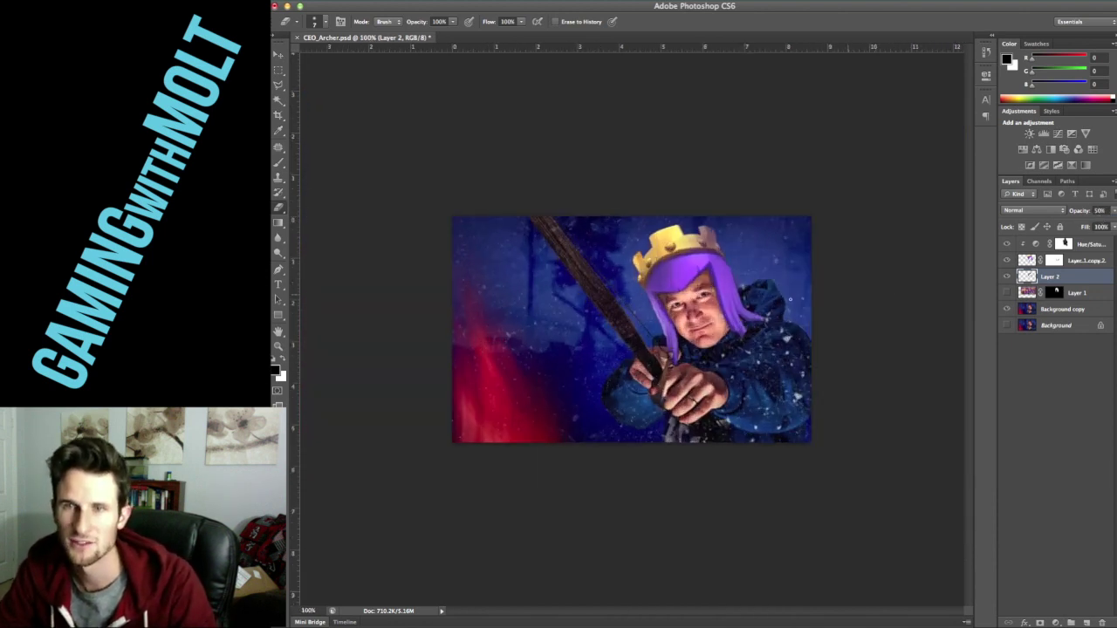
{"action": "left_click", "coordinate": [1090, 246], "text": "shift"}
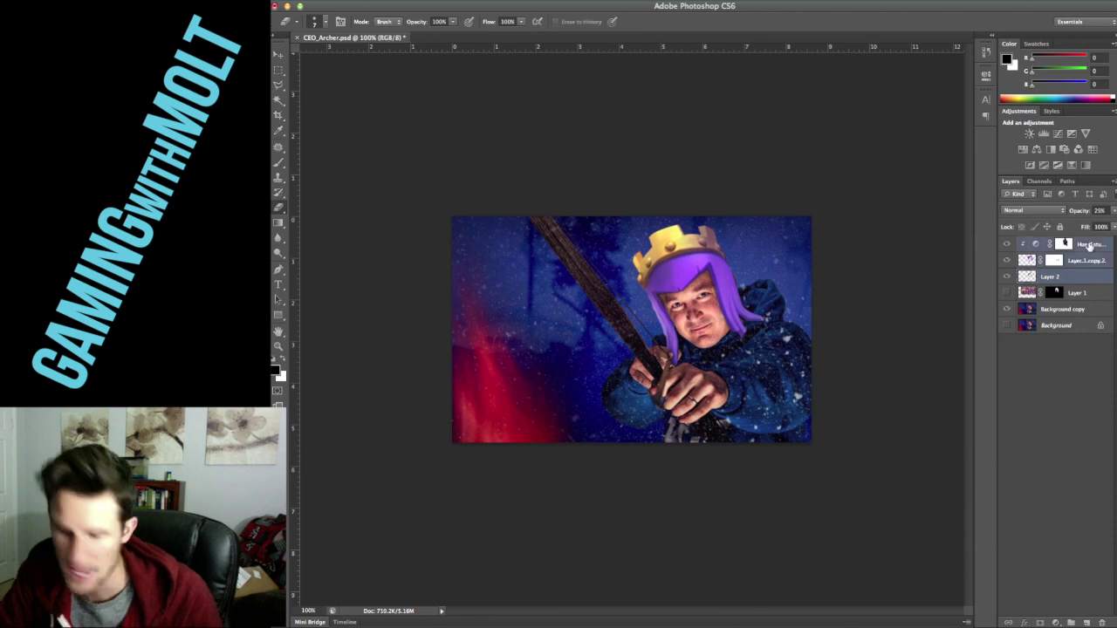
{"action": "key", "text": "v"}
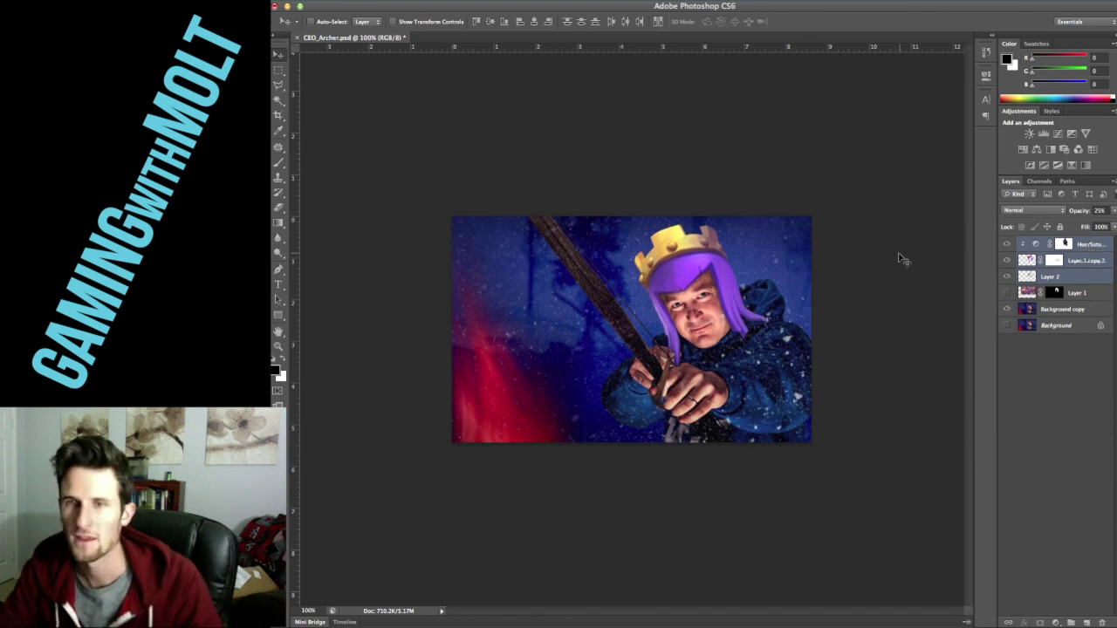
Step: Enlarge both of the archer's eyes on Background copy using Liquify with a brush size of 70
{"action": "left_click", "coordinate": [1097, 297]}
{"action": "left_click", "coordinate": [1090, 311]}
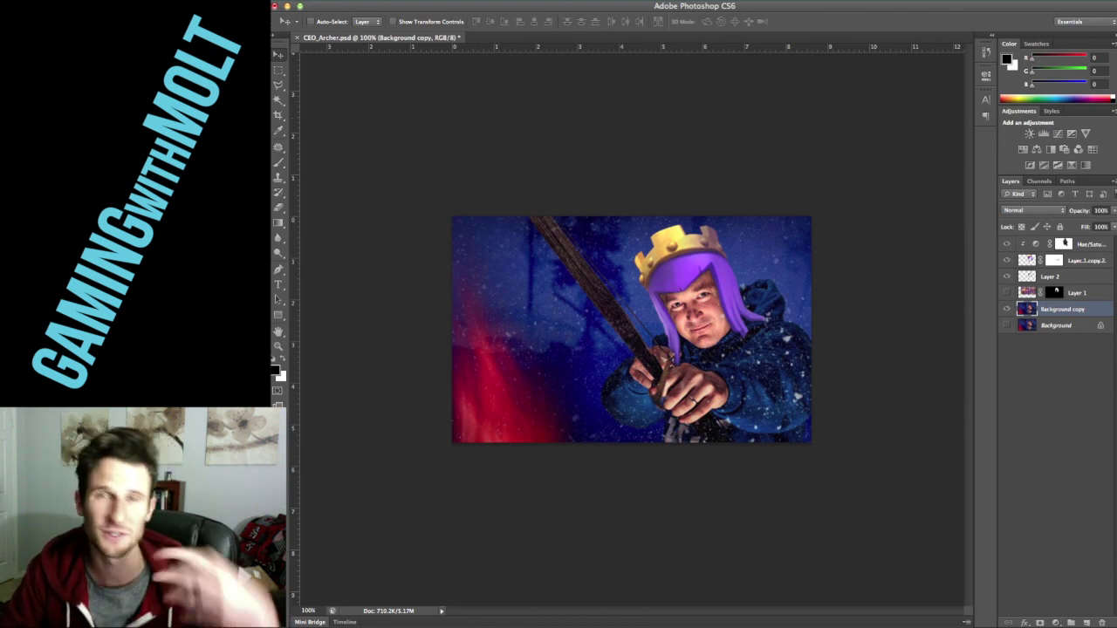
{"action": "key", "text": "super+shift+x"}
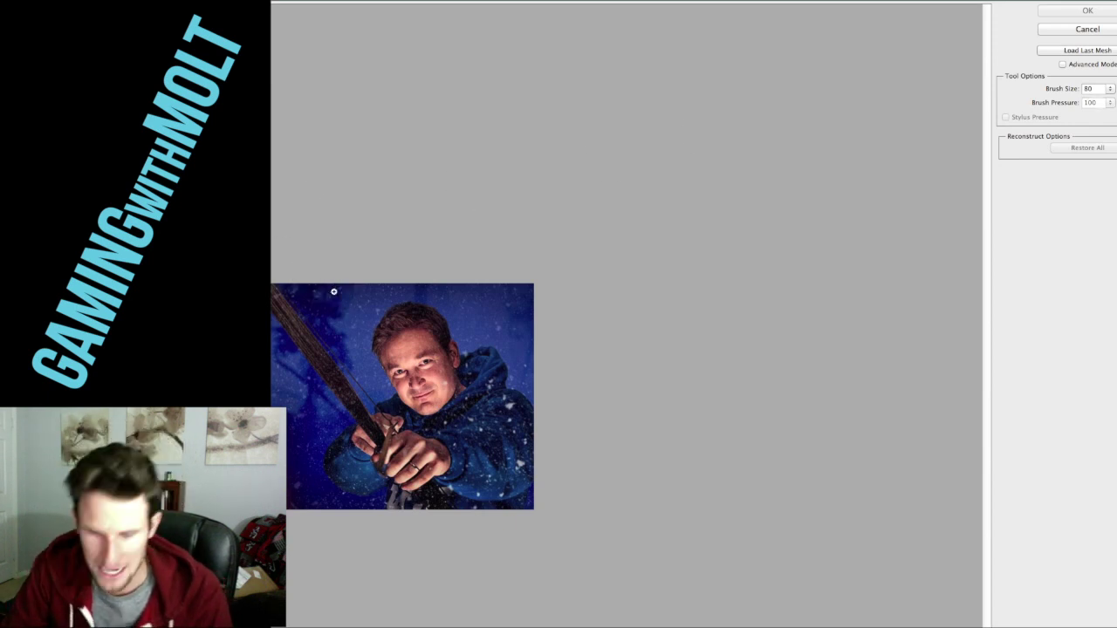
{"action": "key", "text": "super+equal"}
{"action": "key", "text": "bracketleft"}
{"action": "key", "text": "bracketleft"}
{"action": "key", "text": "bracketleft"}
{"action": "key", "text": "bracketright"}
{"action": "key", "text": "bracketright"}
{"action": "left_click", "coordinate": [498, 328]}
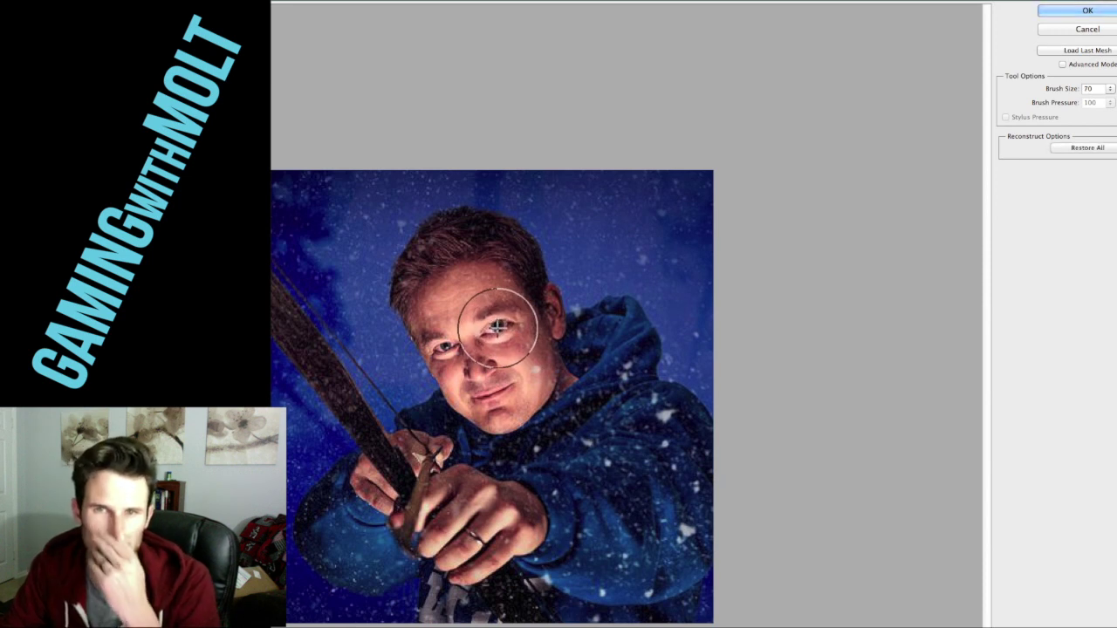
{"action": "left_click", "coordinate": [446, 346]}
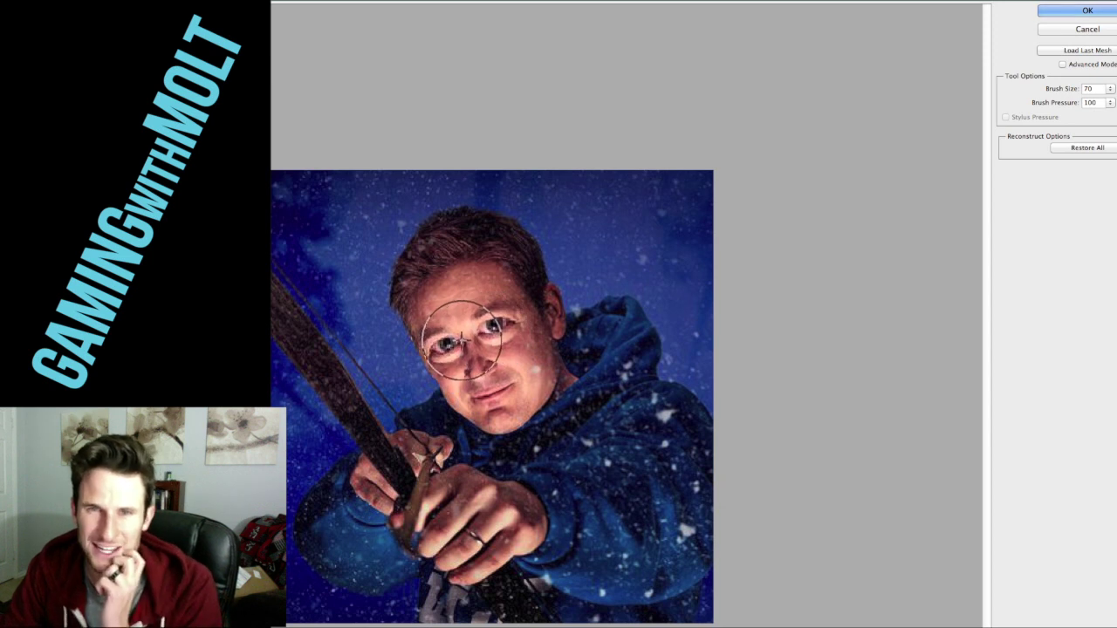
{"action": "key", "text": "Return"}
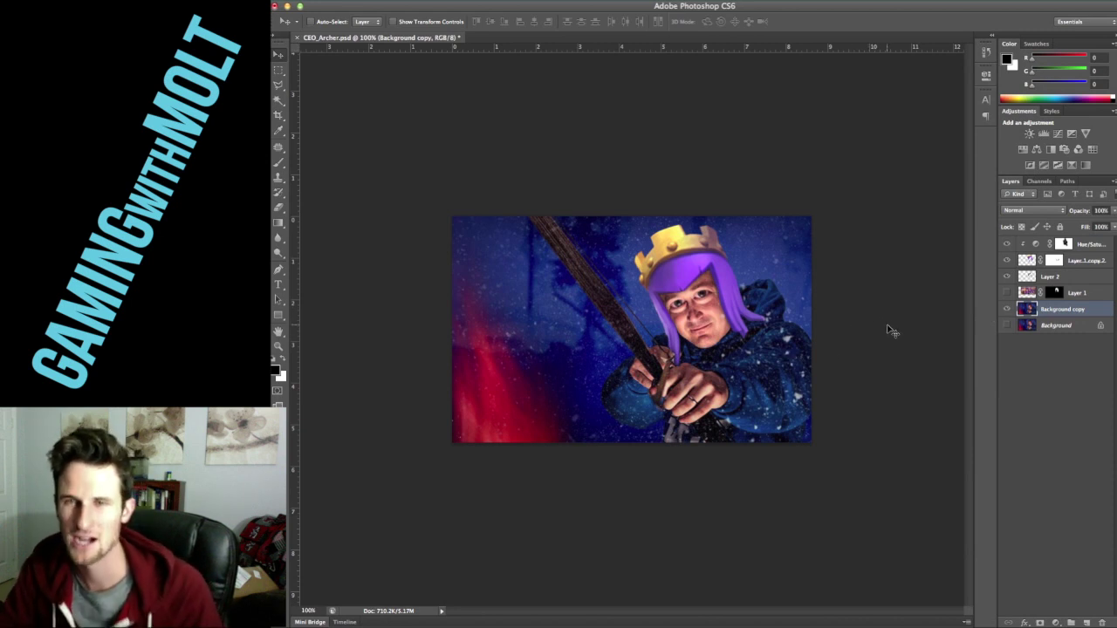
Step: Toggle the Hue/Saturation adjustment's visibility to compare the hair colour with and without it
{"action": "left_click", "coordinate": [1006, 245]}
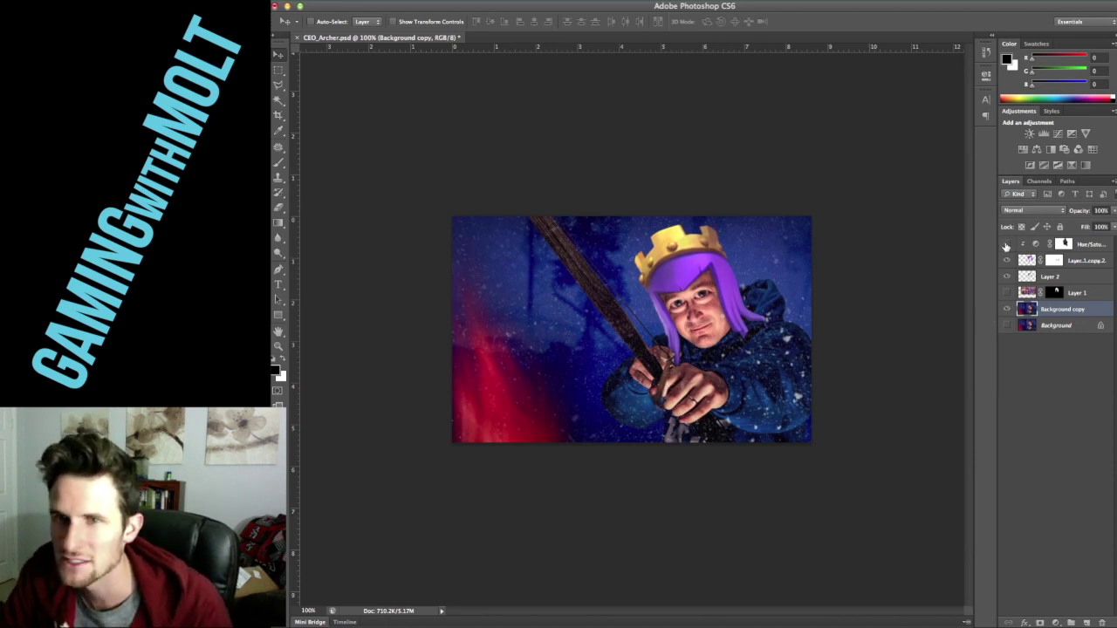
{"action": "left_click", "coordinate": [1006, 245]}
{"action": "left_click", "coordinate": [1006, 246]}
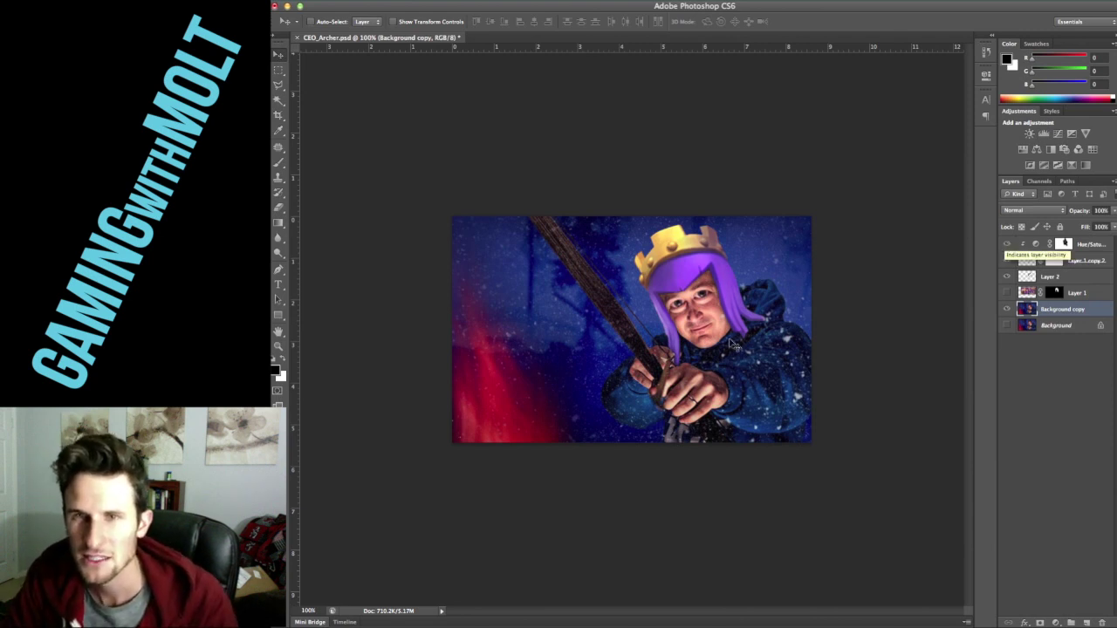
Step: Sample the dark red from the background glow and add a new layer above the Hue/Saturation adjustment
{"action": "key", "text": "i"}
{"action": "left_click", "coordinate": [515, 410]}
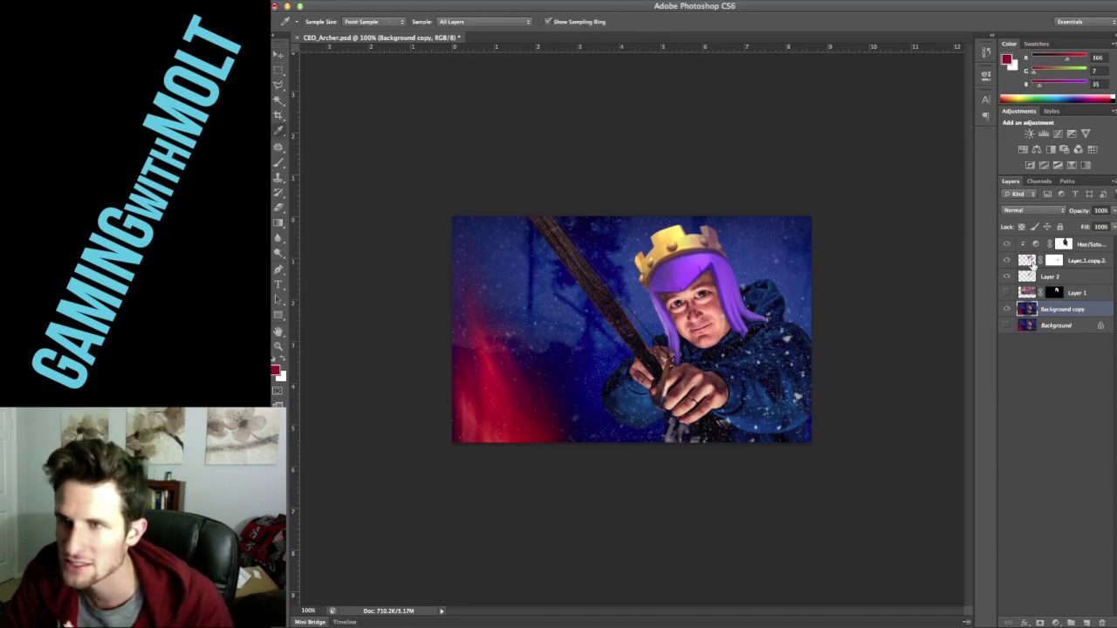
{"action": "left_click", "coordinate": [1033, 262]}
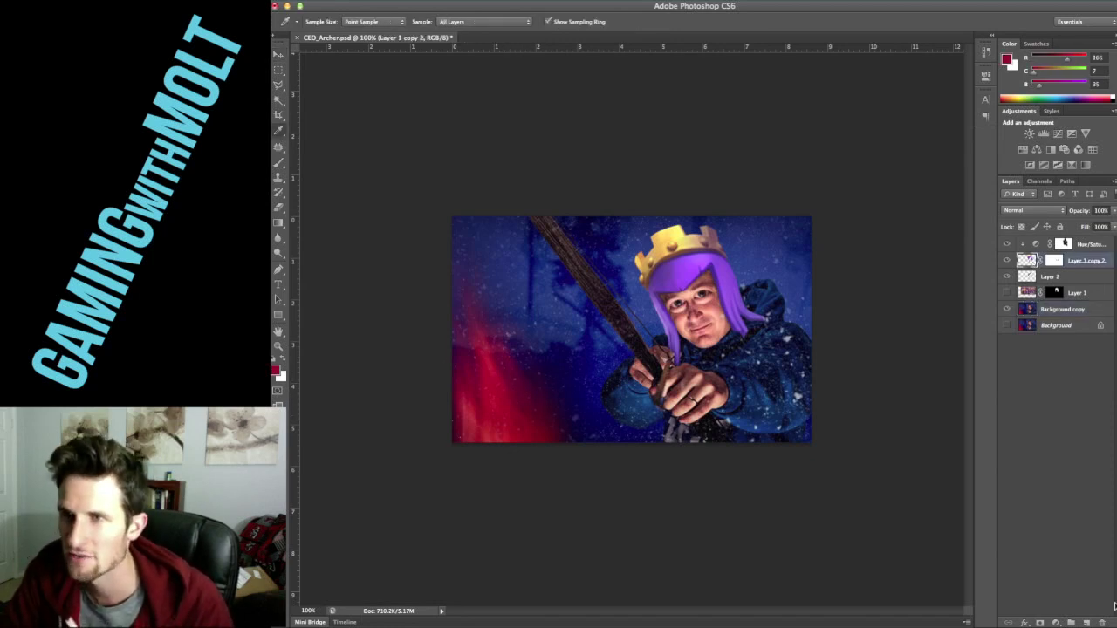
{"action": "left_click", "coordinate": [1109, 244]}
{"action": "left_click", "coordinate": [1087, 623]}
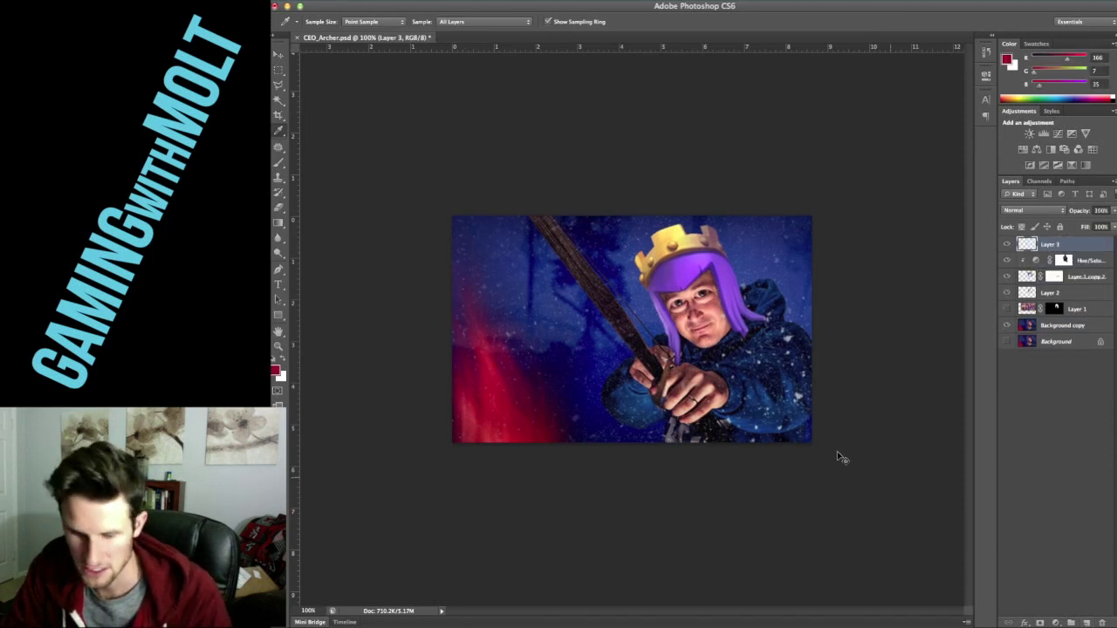
Step: Paint soft red light on Layer 3 along the glow-facing side of the crown, hair and face, enlarging the brush beyond 40 px
{"action": "key", "text": "super+equal"}
{"action": "key", "text": "super+equal"}
{"action": "key", "text": "super+minus"}
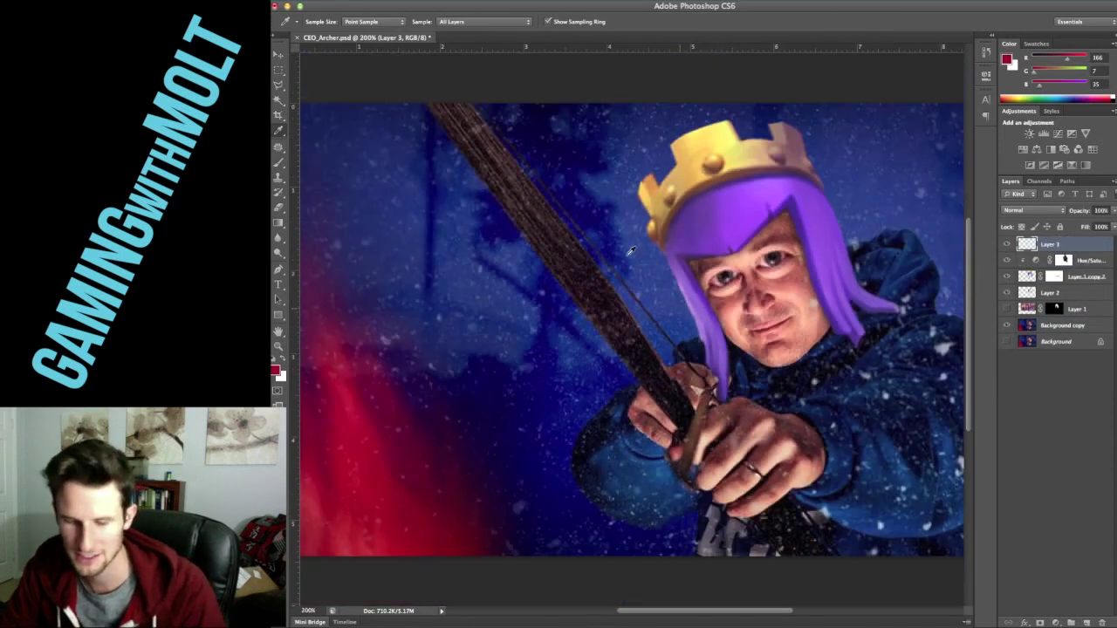
{"action": "key", "text": "b"}
{"action": "key", "text": "bracketright"}
{"action": "key", "text": "bracketright"}
{"action": "key", "text": "bracketright"}
{"action": "key", "text": "bracketright"}
{"action": "key", "text": "bracketright"}
{"action": "key", "text": "bracketright"}
{"action": "key", "text": "bracketright"}
{"action": "key", "text": "bracketright"}
{"action": "key", "text": "bracketright"}
{"action": "key", "text": "bracketright"}
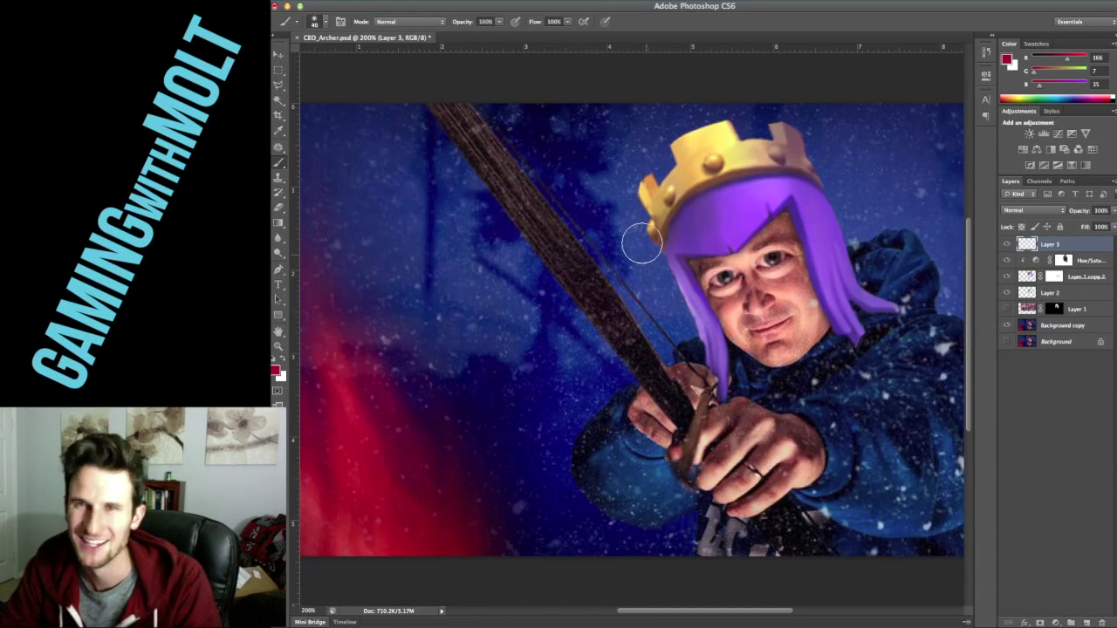
{"action": "left_click_drag", "start_coordinate": [637, 199], "coordinate": [702, 401]}
{"action": "key", "text": "bracketright"}
{"action": "key", "text": "bracketright"}
{"action": "mouse_move", "coordinate": [698, 268]}
{"action": "left_mouse_down"}
{"action": "mouse_move", "coordinate": [710, 299]}
{"action": "mouse_move", "coordinate": [706, 349]}
{"action": "mouse_move", "coordinate": [722, 359]}
{"action": "left_mouse_up"}
Step: Cycle Layer 3's blend mode to Soft Light and set the layer's opacity to 50%
{"action": "key", "text": "v"}
{"action": "key", "text": "shift+plus"}
{"action": "key", "text": "shift+plus"}
{"action": "key", "text": "shift+plus"}
{"action": "key", "text": "shift+plus"}
{"action": "key", "text": "shift+plus"}
{"action": "key", "text": "shift+plus"}
{"action": "key", "text": "shift+plus"}
{"action": "key", "text": "shift+plus"}
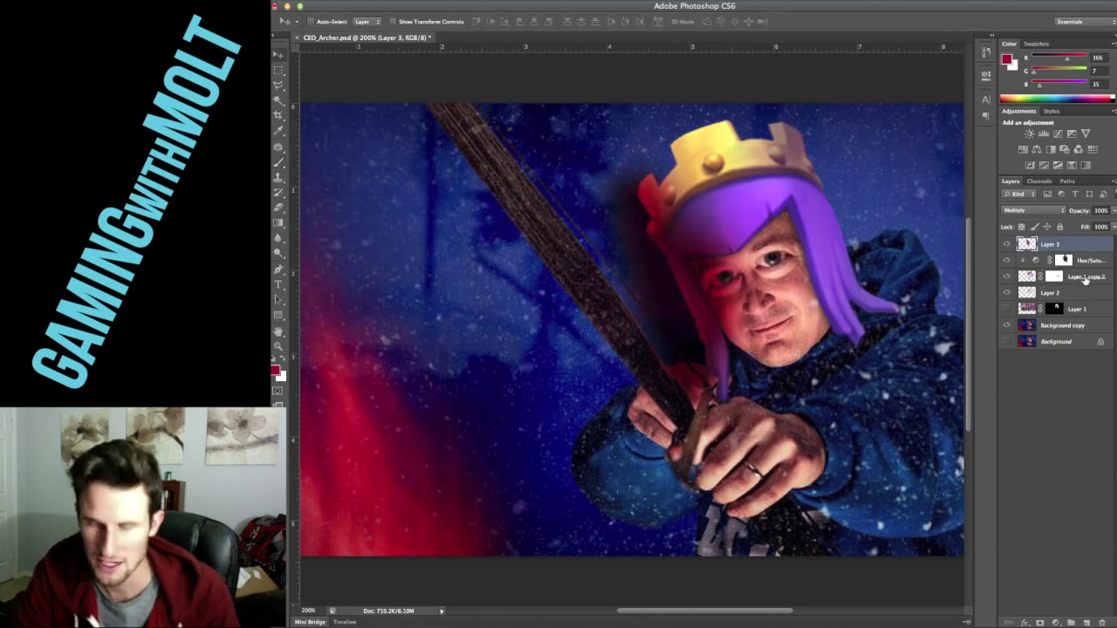
{"action": "key", "text": "shift+plus"}
{"action": "key", "text": "shift+plus"}
{"action": "key", "text": "shift+plus"}
{"action": "key", "text": "shift+plus"}
{"action": "key", "text": "shift+plus"}
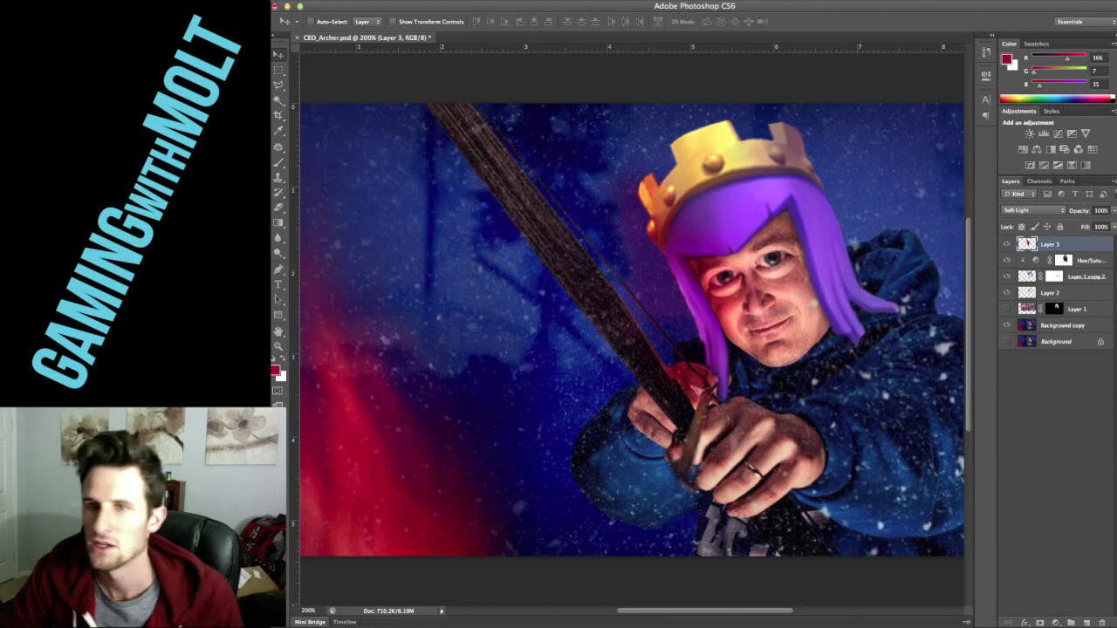
{"action": "double_click", "coordinate": [1102, 210]}
{"action": "type", "text": "50"}
{"action": "key", "text": "Return"}
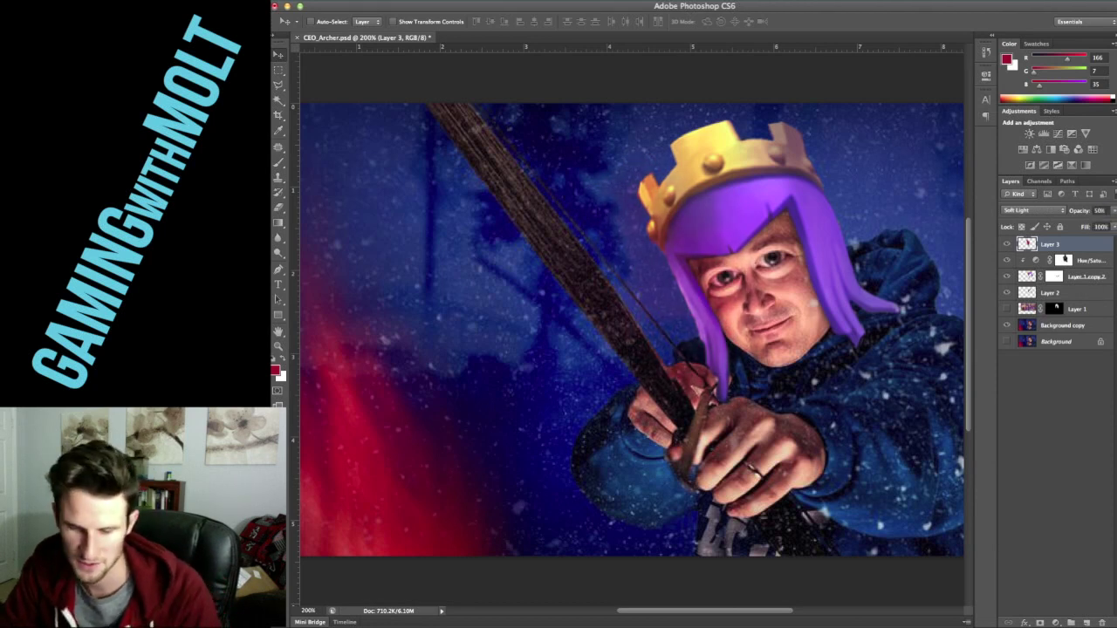
Step: Compare the remaining blend modes on Layer 3, including Luminosity, Normal and Darker Color, and choose Linear Burn
{"action": "key", "text": "shift+plus"}
{"action": "key", "text": "shift+plus"}
{"action": "key", "text": "shift+plus"}
{"action": "key", "text": "shift+plus"}
{"action": "key", "text": "shift+plus"}
{"action": "key", "text": "shift+plus"}
{"action": "key", "text": "shift+plus"}
{"action": "key", "text": "shift+plus"}
{"action": "key", "text": "shift+plus"}
{"action": "key", "text": "shift+plus"}
{"action": "key", "text": "shift+plus"}
{"action": "key", "text": "shift+plus"}
{"action": "key", "text": "shift+plus"}
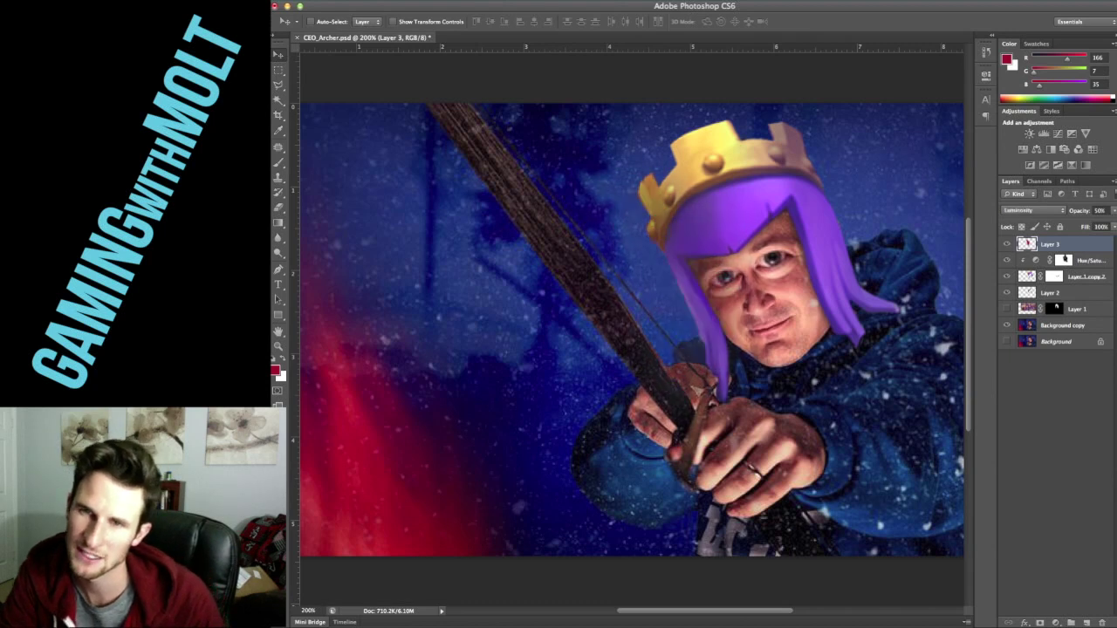
{"action": "key", "text": "shift+minus"}
{"action": "key", "text": "shift+plus"}
{"action": "key", "text": "shift+plus"}
{"action": "key", "text": "shift+plus"}
{"action": "key", "text": "shift+plus"}
{"action": "key", "text": "shift+plus"}
{"action": "key", "text": "shift+plus"}
{"action": "key", "text": "shift+plus"}
{"action": "key", "text": "shift+plus"}
{"action": "key", "text": "shift+plus"}
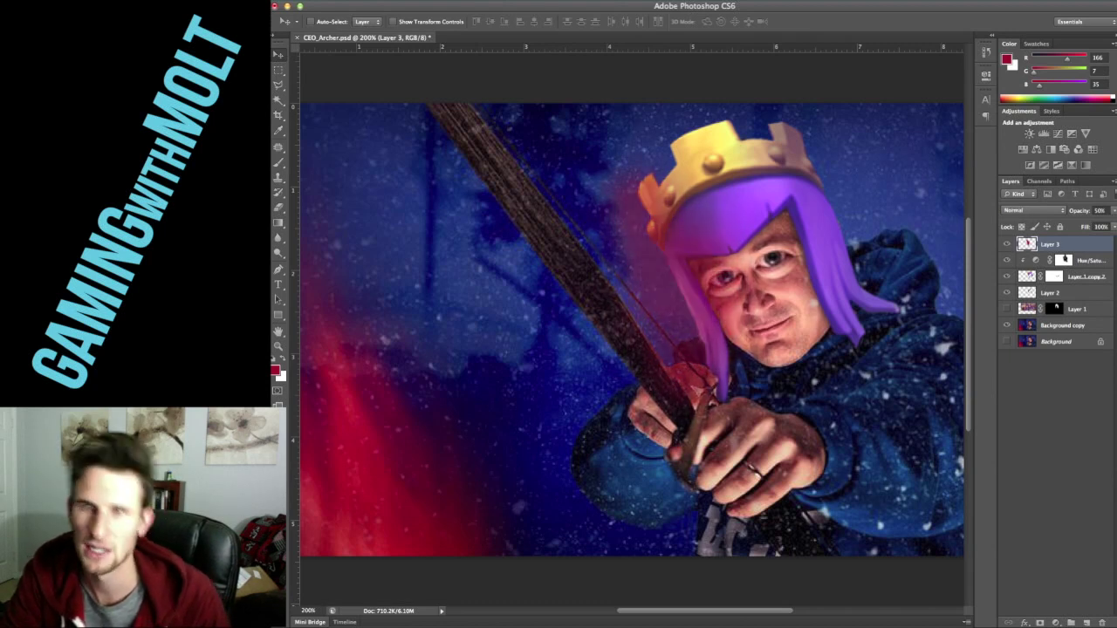
{"action": "key", "text": "shift+minus"}
{"action": "key", "text": "shift+minus"}
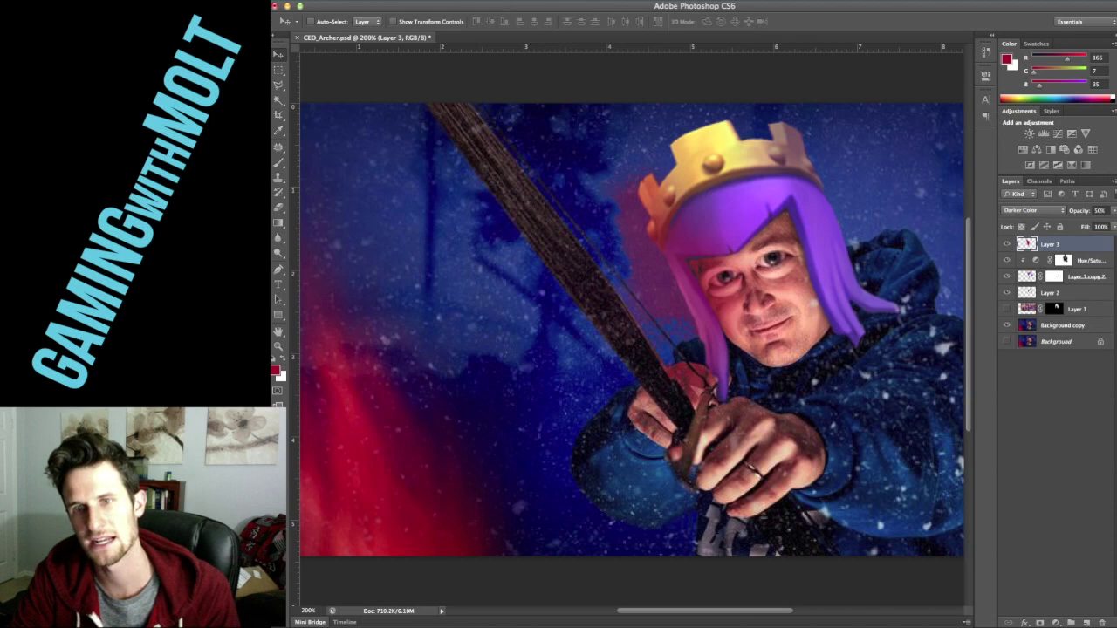
{"action": "key", "text": "shift+minus"}
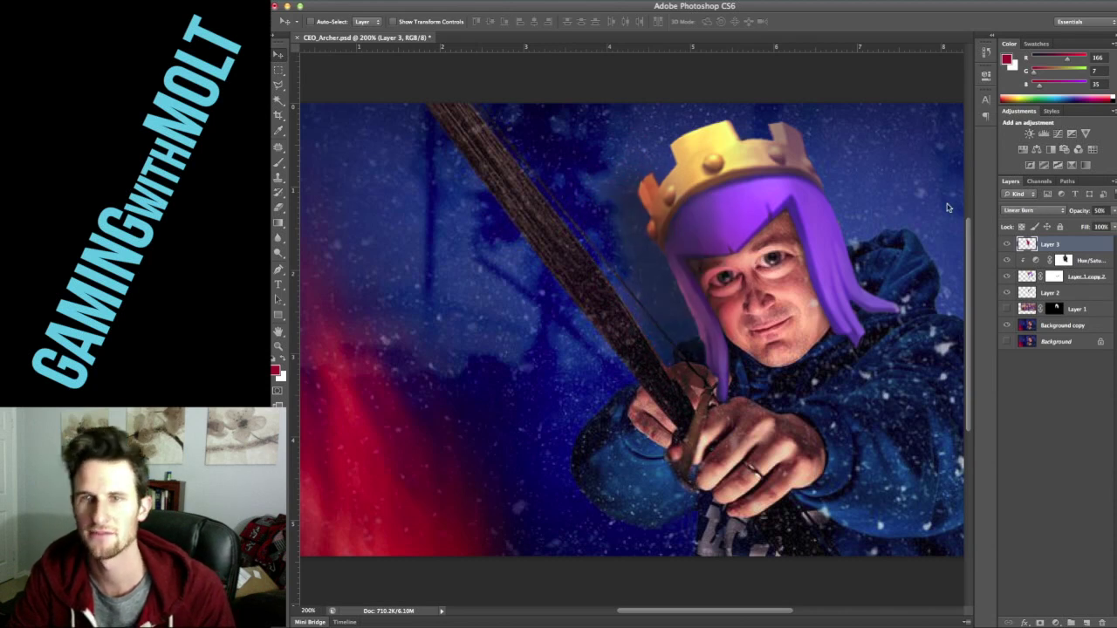
Step: Erase the red spill outside the crown and hair on Layer 3 with a 40 px eraser, and change its blend mode to Darker Color
{"action": "key", "text": "e"}
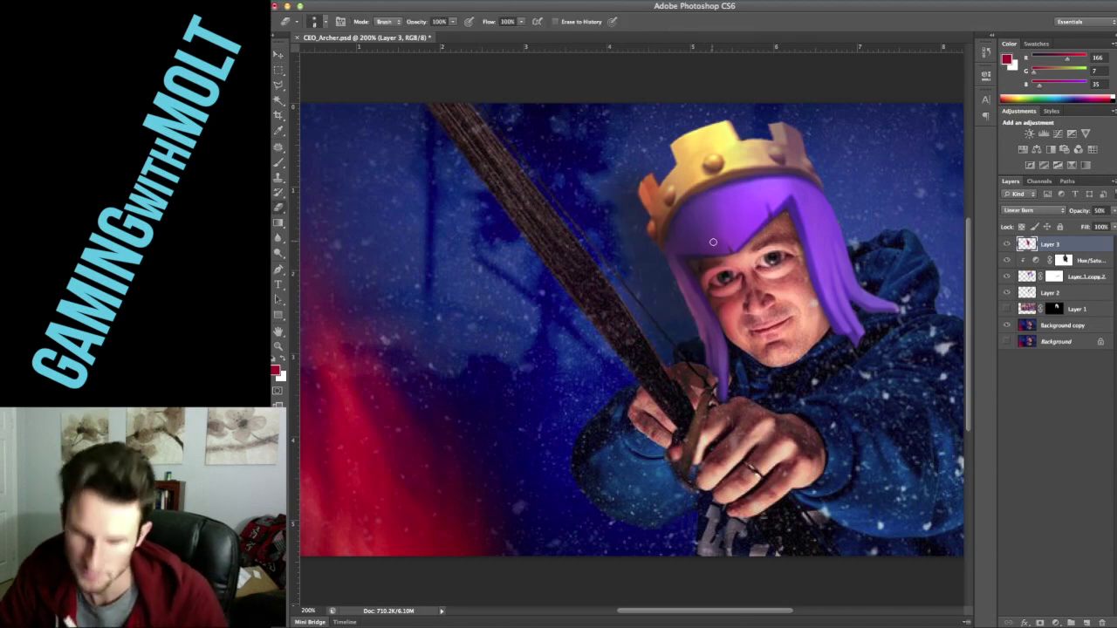
{"action": "key", "text": "bracketright"}
{"action": "key", "text": "bracketright"}
{"action": "key", "text": "bracketright"}
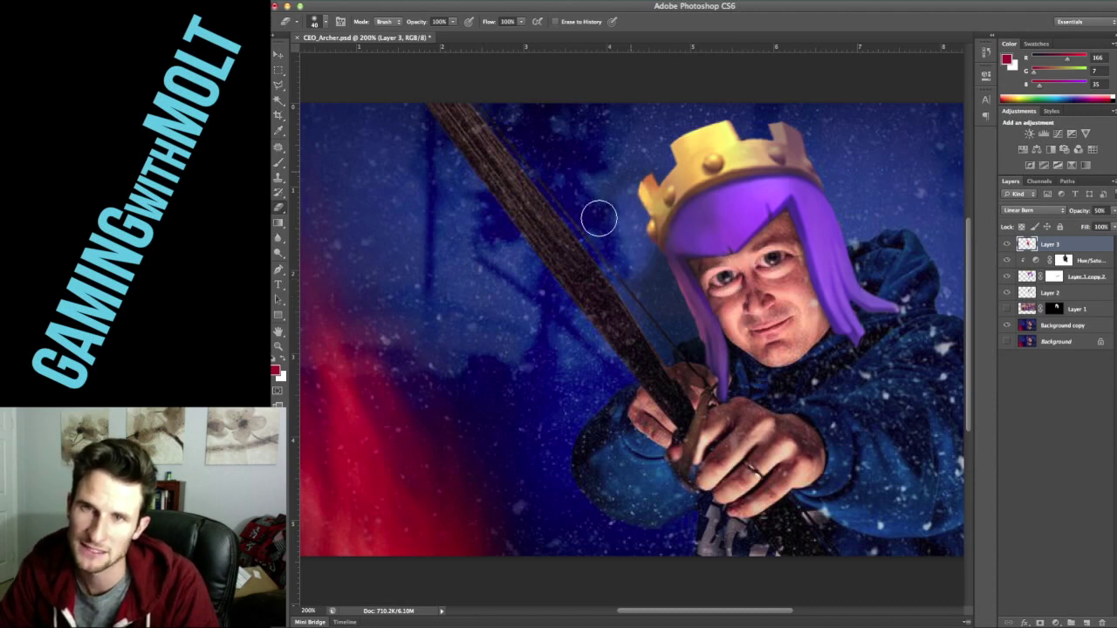
{"action": "mouse_move", "coordinate": [651, 262]}
{"action": "left_mouse_down"}
{"action": "mouse_move", "coordinate": [684, 357]}
{"action": "mouse_move", "coordinate": [685, 410]}
{"action": "left_mouse_up"}
{"action": "key", "text": "v"}
{"action": "key", "text": "shift+plus"}
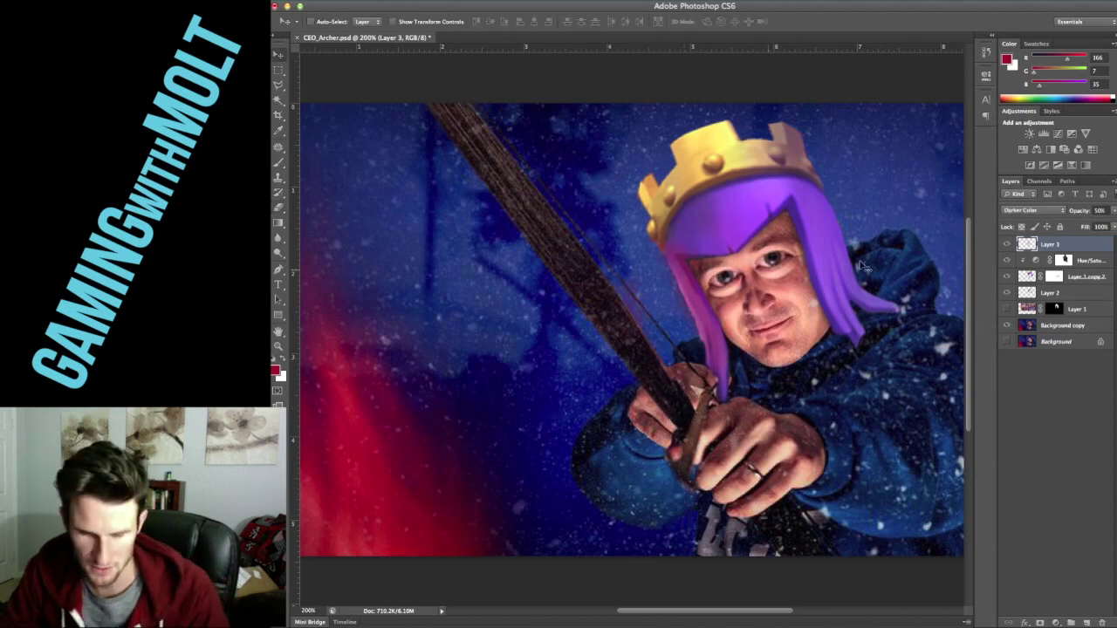
{"action": "key", "text": "e"}
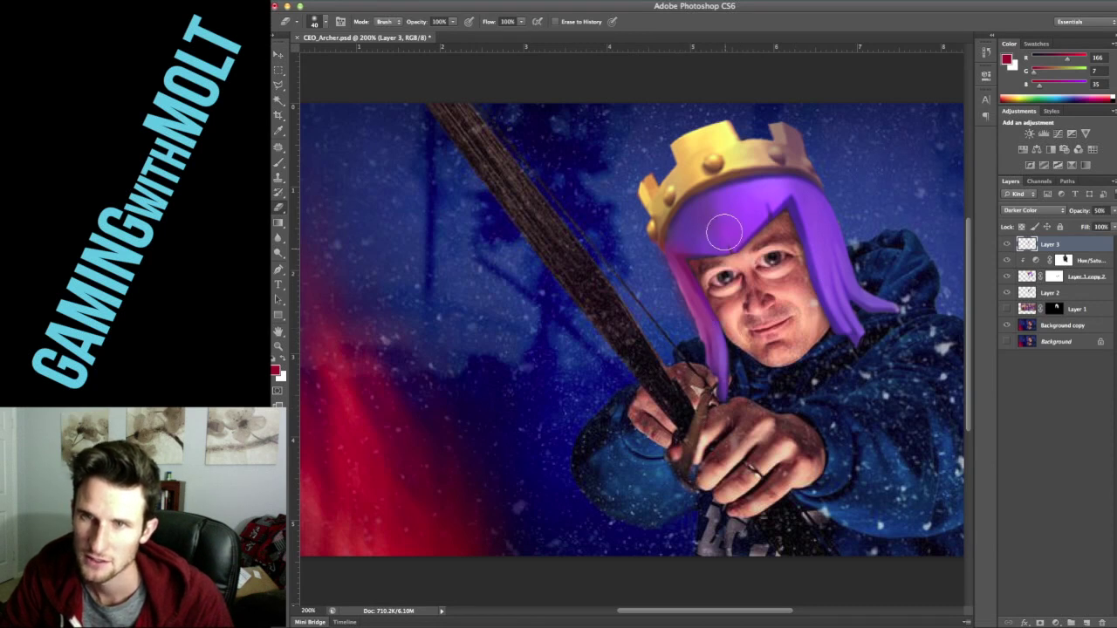
{"action": "key", "text": "super+minus"}
{"action": "key", "text": "super+minus"}
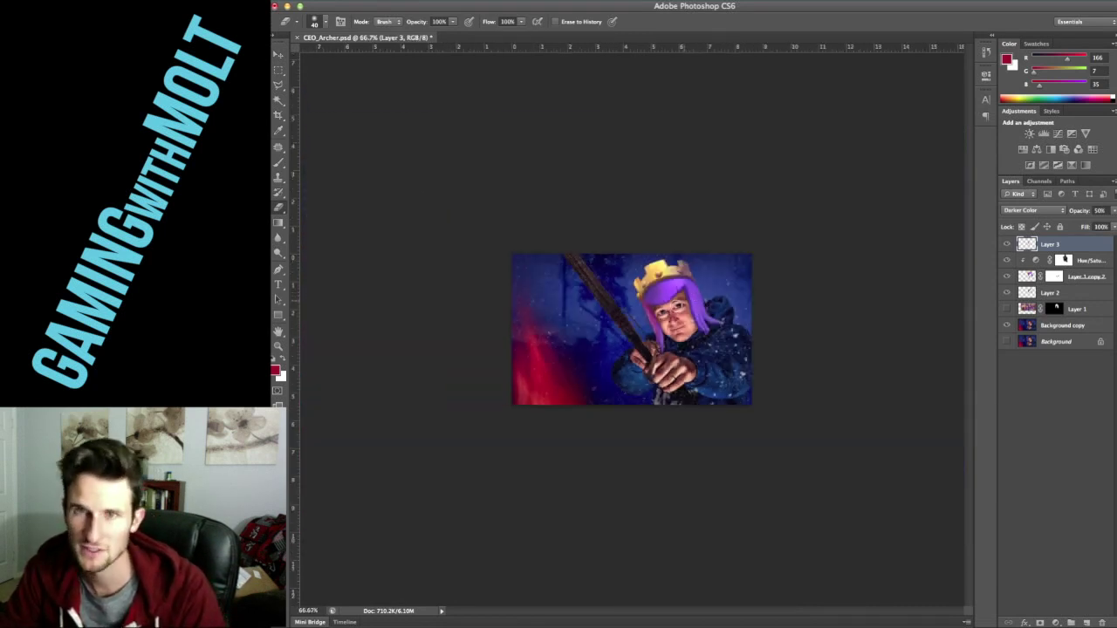
{"action": "key", "text": "super+plus"}
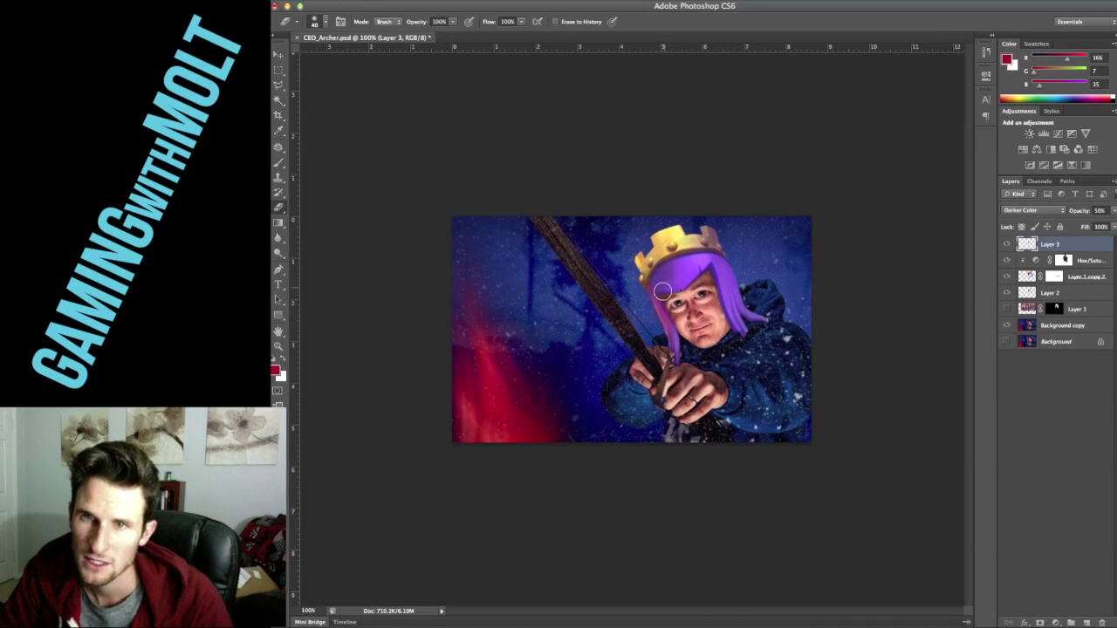
{"action": "key", "text": "bracketright"}
{"action": "key", "text": "bracketright"}
{"action": "key", "text": "bracketright"}
{"action": "key", "text": "bracketright"}
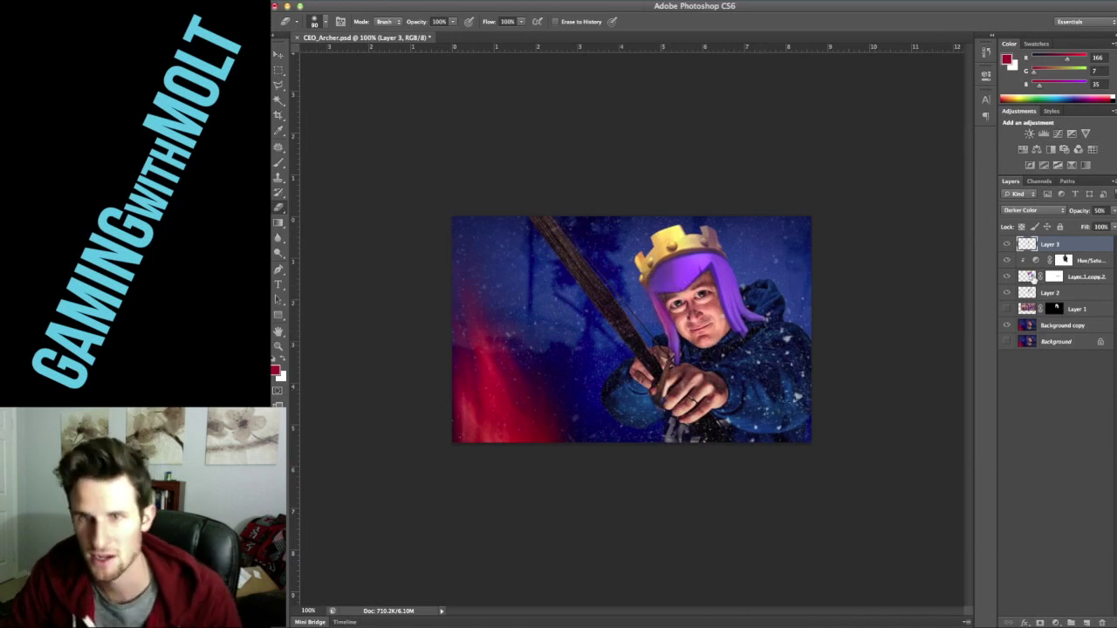
{"action": "key", "text": "b"}
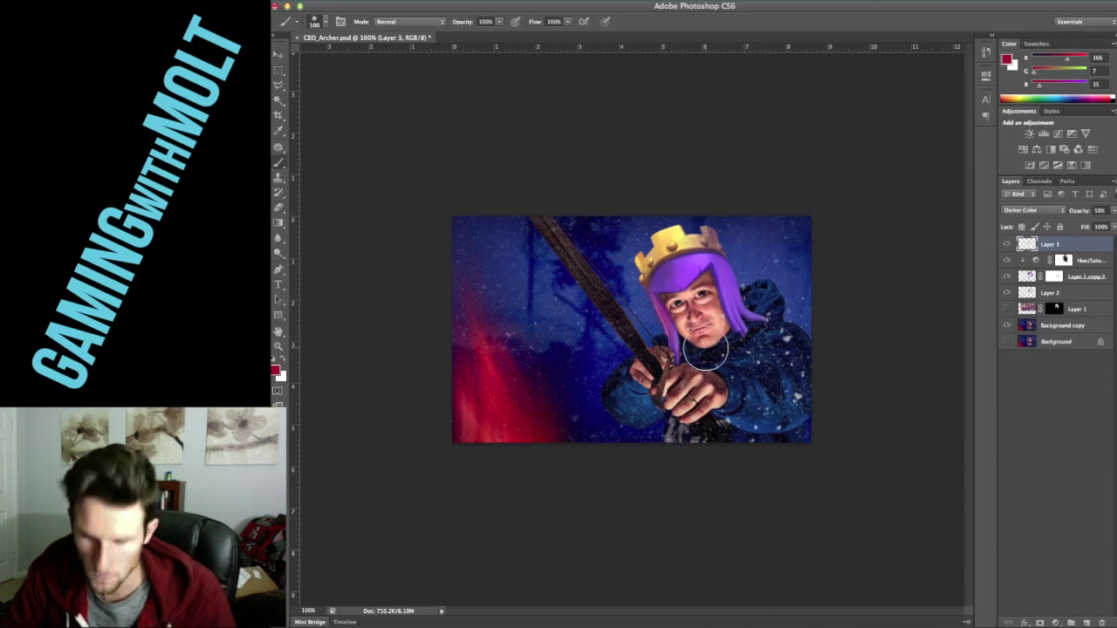
{"action": "key", "text": "bracketleft"}
{"action": "key", "text": "bracketleft"}
{"action": "key", "text": "bracketleft"}
{"action": "key", "text": "bracketleft"}
{"action": "key", "text": "bracketleft"}
{"action": "key", "text": "bracketleft"}
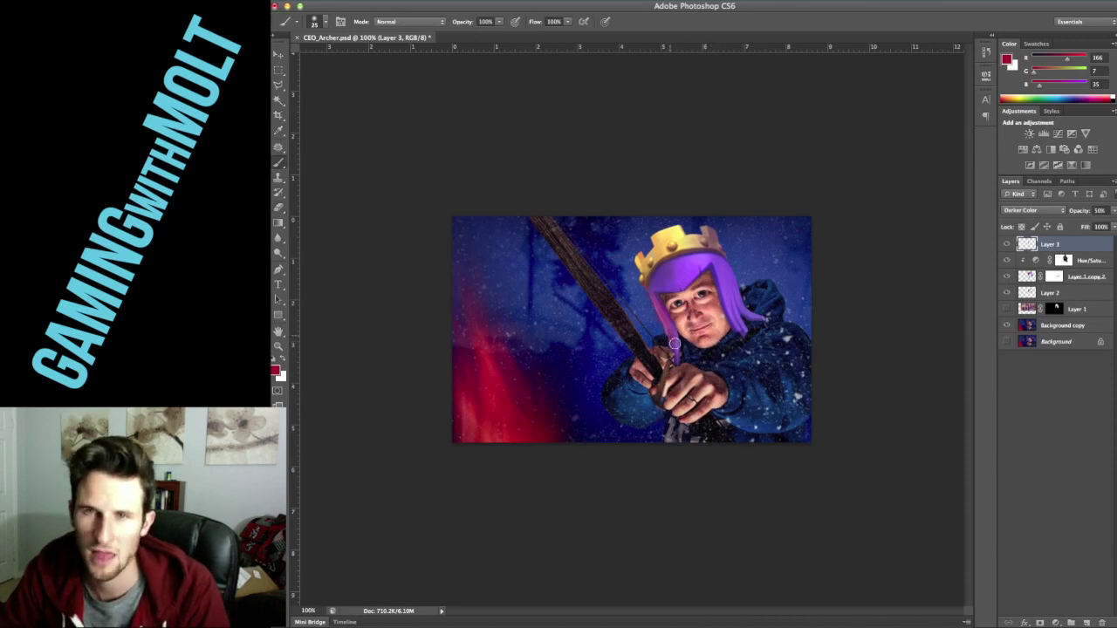
{"action": "key", "text": "e"}
{"action": "key", "text": "bracketright"}
{"action": "key", "text": "bracketright"}
{"action": "key", "text": "bracketright"}
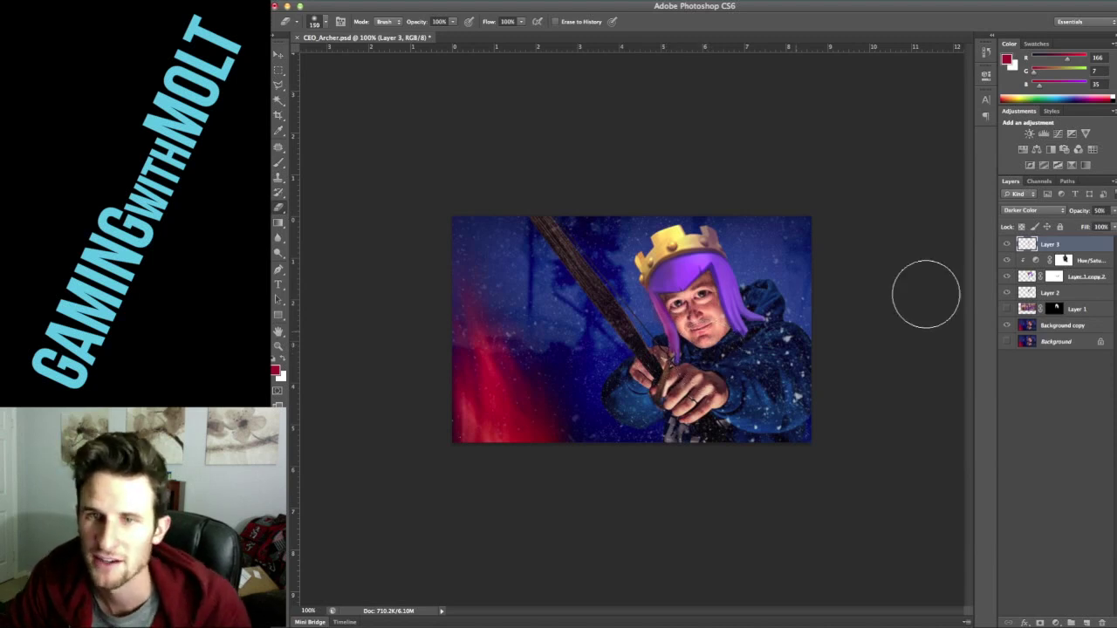
Step: Compare the composite with and without the red light on Layer 3, leaving the layer visible
{"action": "left_click", "coordinate": [1007, 246]}
{"action": "left_click", "coordinate": [1007, 246]}
{"action": "left_click", "coordinate": [1007, 247]}
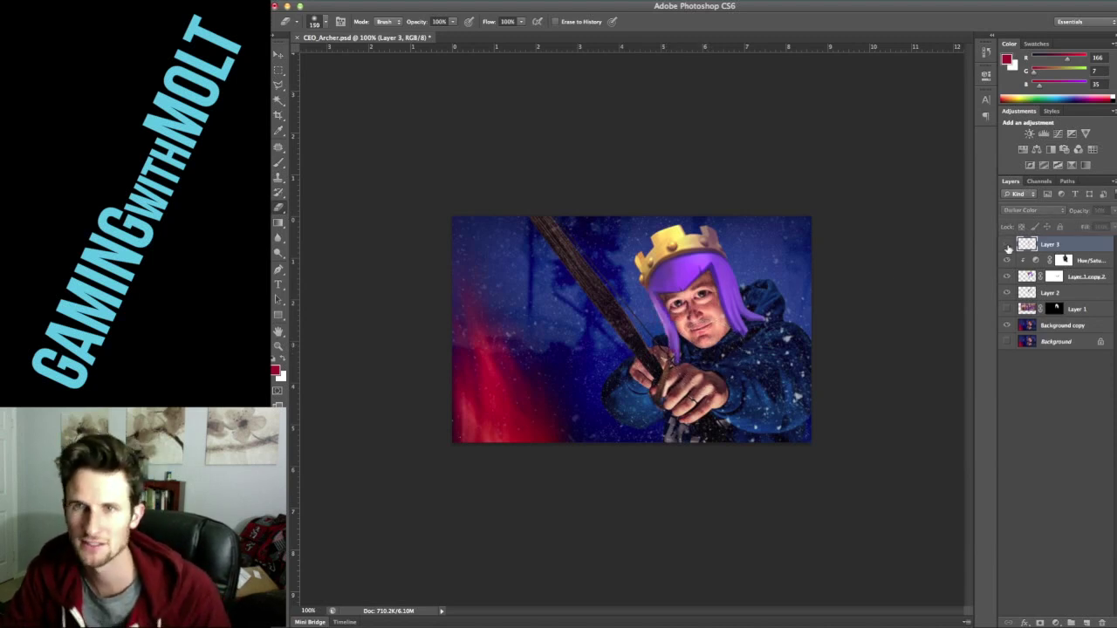
{"action": "left_click", "coordinate": [1007, 246]}
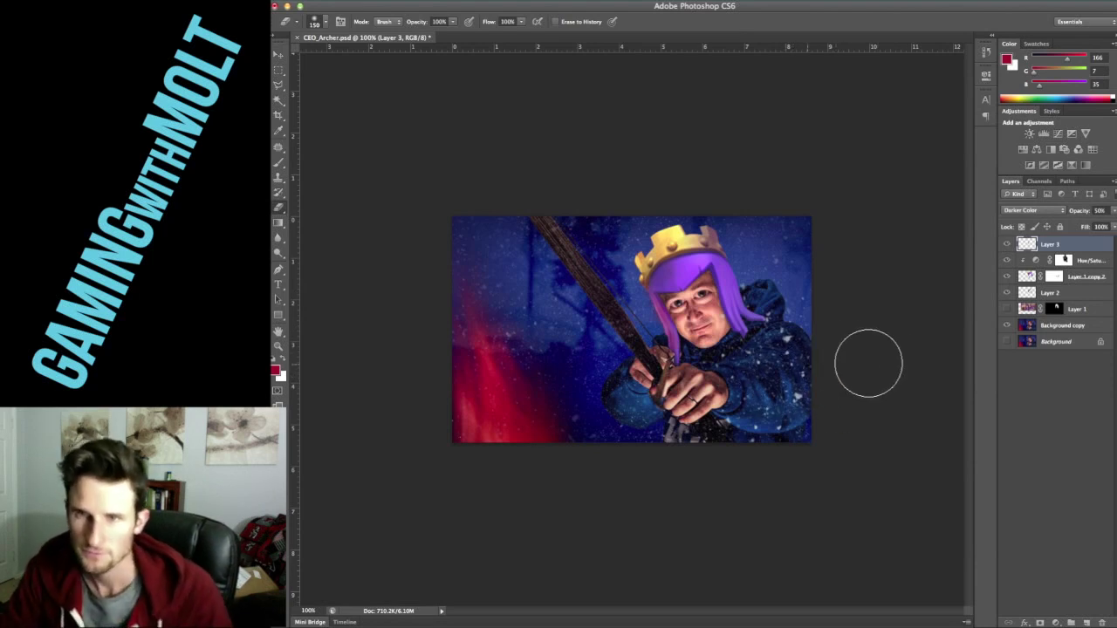
Step: Create a new layer above Layer 3 and sample a light purple from the hair as the painting colour
{"action": "key", "text": "super+plus"}
{"action": "key", "text": "super+plus"}
{"action": "key", "text": "super+plus"}
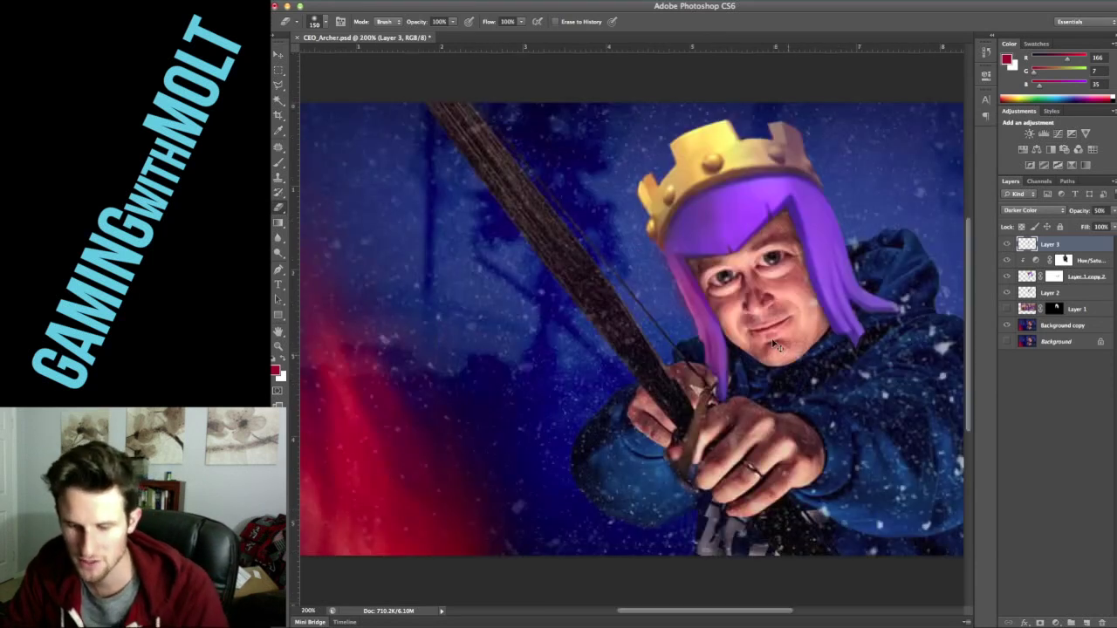
{"action": "left_click_drag", "start_coordinate": [812, 252], "coordinate": [611, 391]}
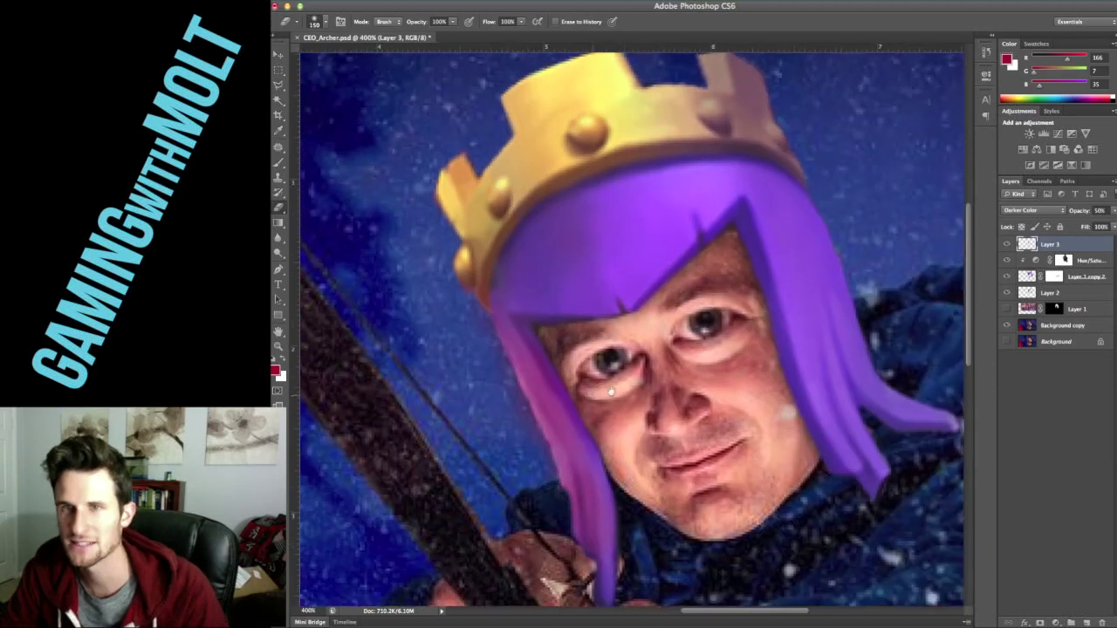
{"action": "left_click", "coordinate": [1086, 623]}
{"action": "key", "text": "i"}
{"action": "left_click", "coordinate": [735, 182]}
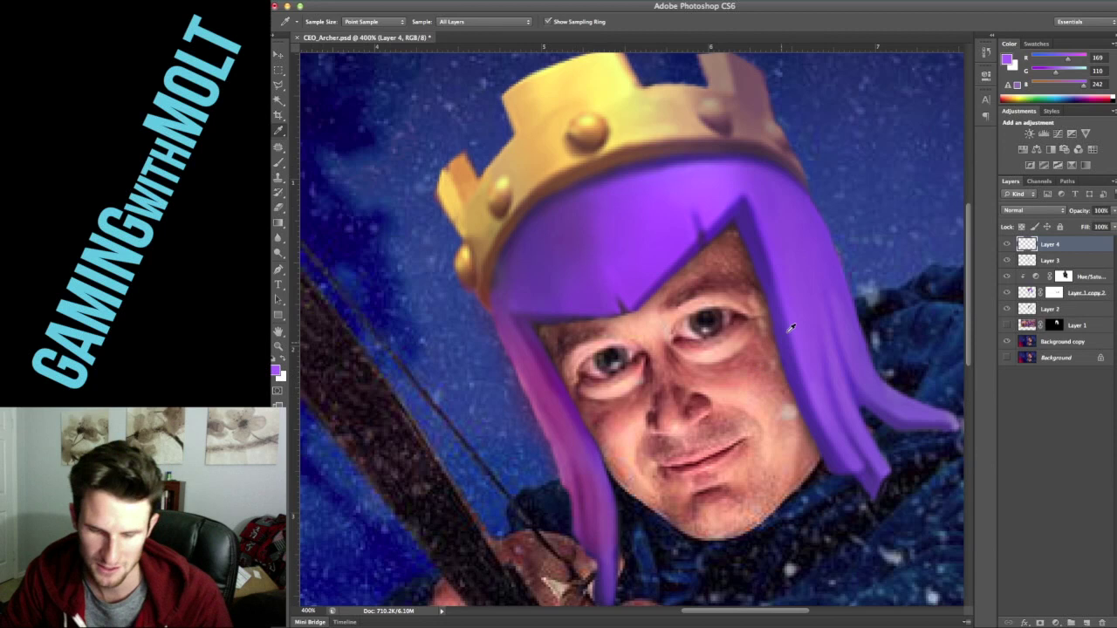
Step: Cover both of the archer's irises with purple dots on Layer 4 using a 15 px brush
{"action": "key", "text": "b"}
{"action": "key", "text": "bracketleft"}
{"action": "key", "text": "bracketleft"}
{"action": "left_click", "coordinate": [707, 323]}
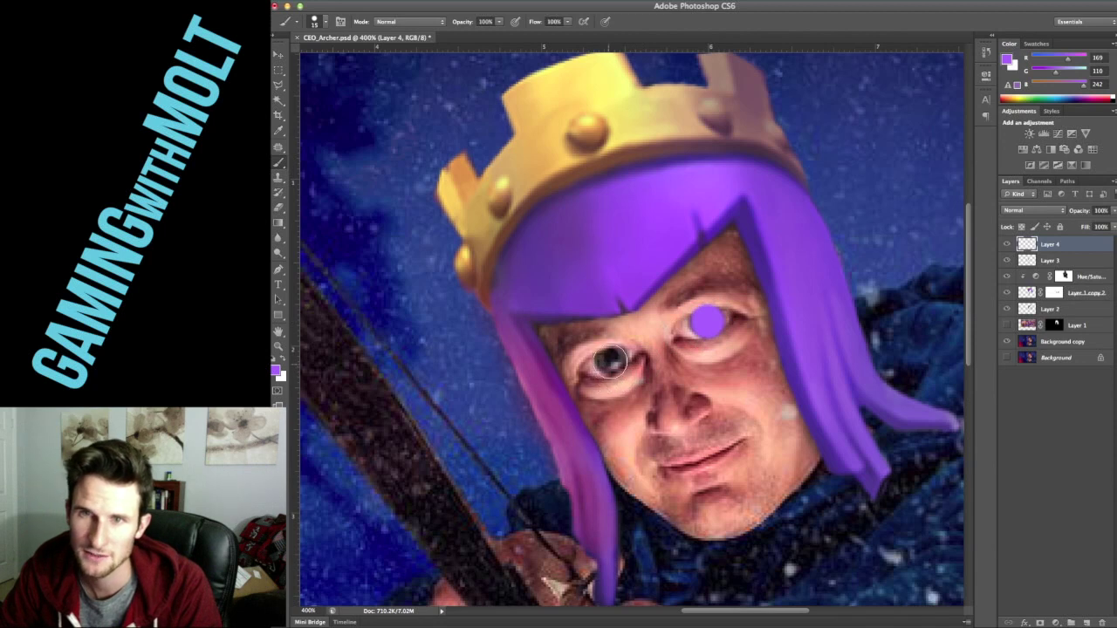
{"action": "left_click", "coordinate": [611, 359]}
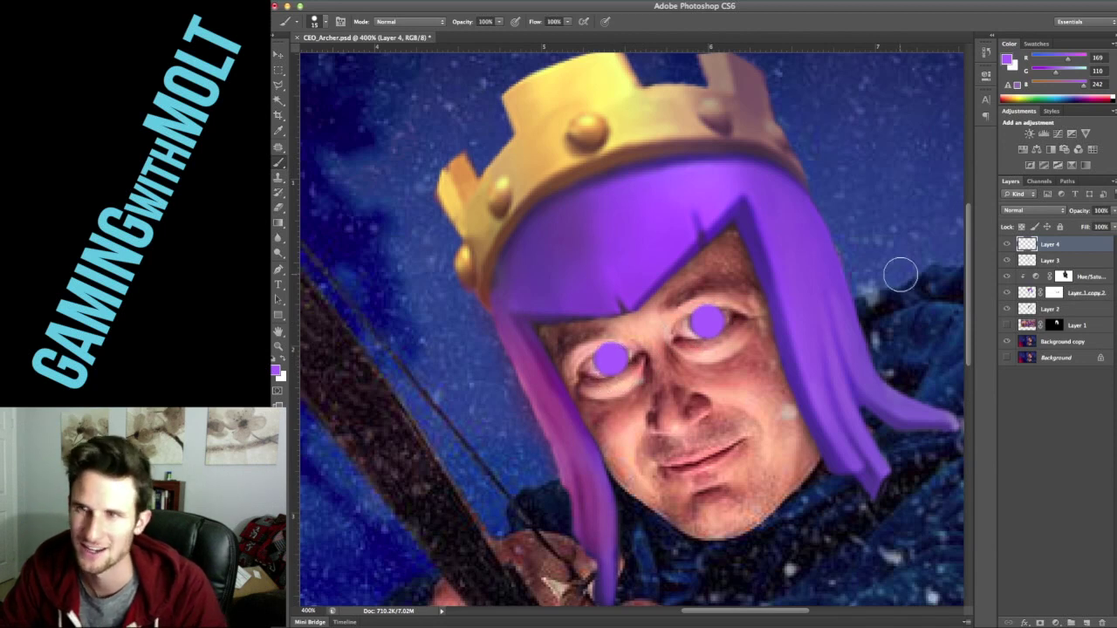
Step: Cycle through Layer 4's blend modes and settle on Soft Light for the purple eyes
{"action": "key", "text": "v"}
{"action": "key", "text": "shift+alt+a"}
{"action": "key", "text": "shift+plus"}
{"action": "key", "text": "shift+plus"}
{"action": "key", "text": "shift+plus"}
{"action": "key", "text": "shift+plus"}
{"action": "key", "text": "shift+plus"}
{"action": "key", "text": "shift+plus"}
{"action": "key", "text": "shift+plus"}
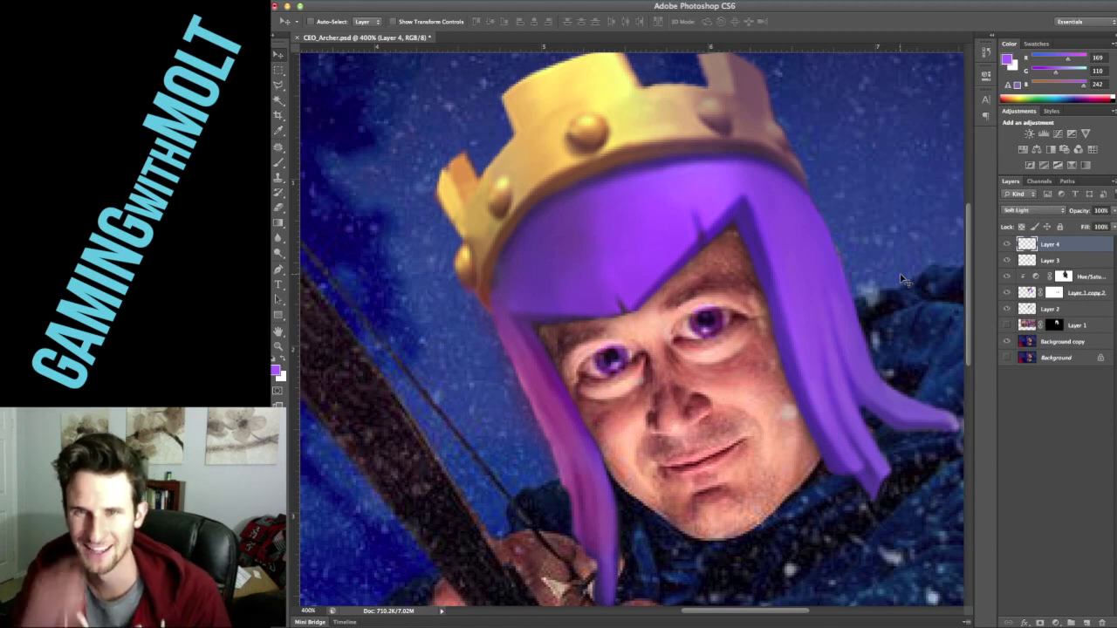
Step: Add a Hue/Saturation adjustment clipped to Layer 4 and raise the eyes' saturation to +50
{"action": "left_click", "coordinate": [1035, 149]}
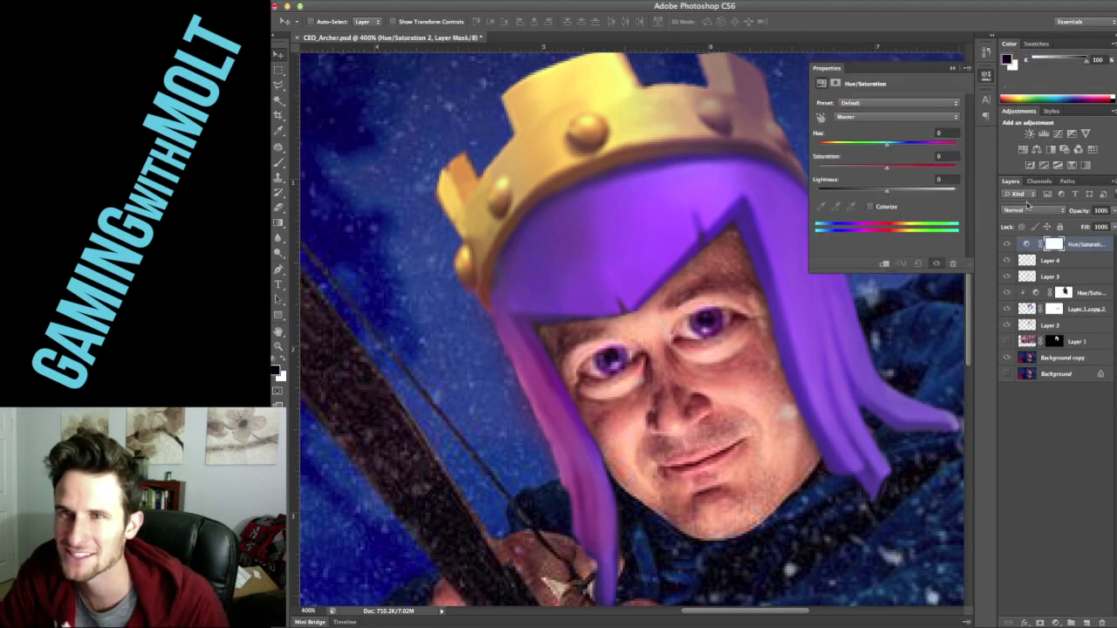
{"action": "left_click", "coordinate": [1073, 253], "text": "alt"}
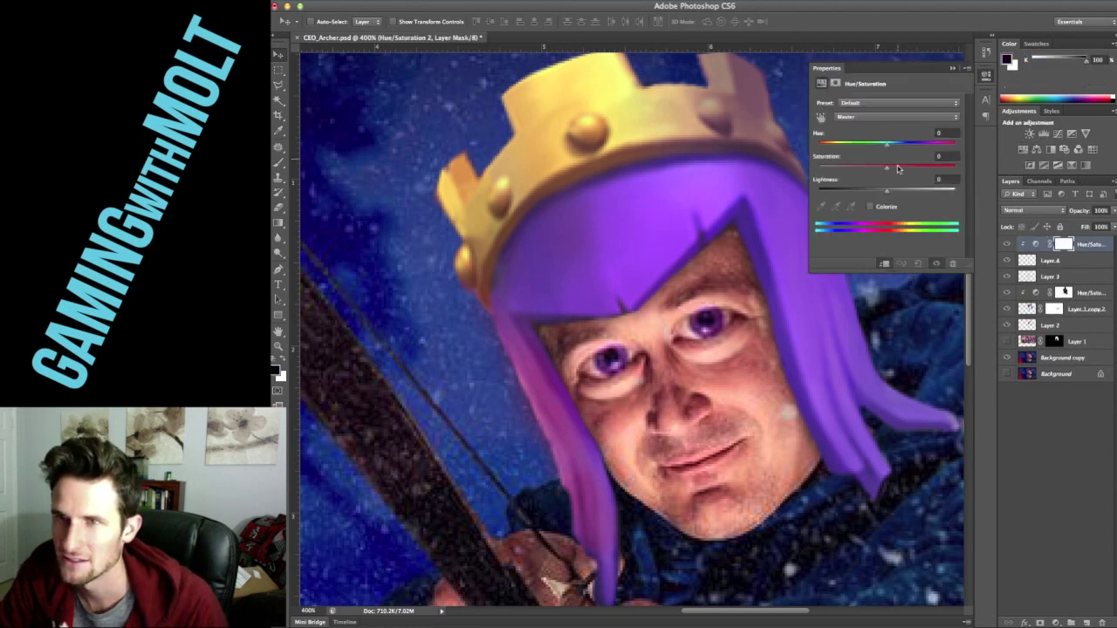
{"action": "left_click_drag", "start_coordinate": [889, 170], "coordinate": [902, 171]}
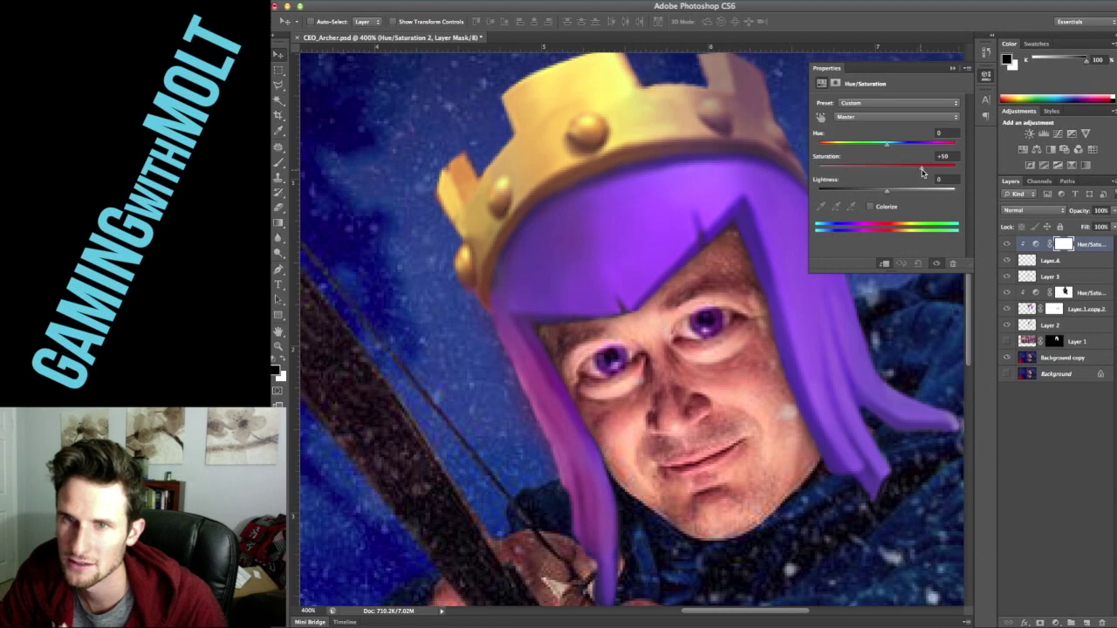
{"action": "left_click", "coordinate": [952, 68]}
{"action": "key", "text": "super+minus"}
{"action": "key", "text": "super+minus"}
{"action": "key", "text": "super+minus"}
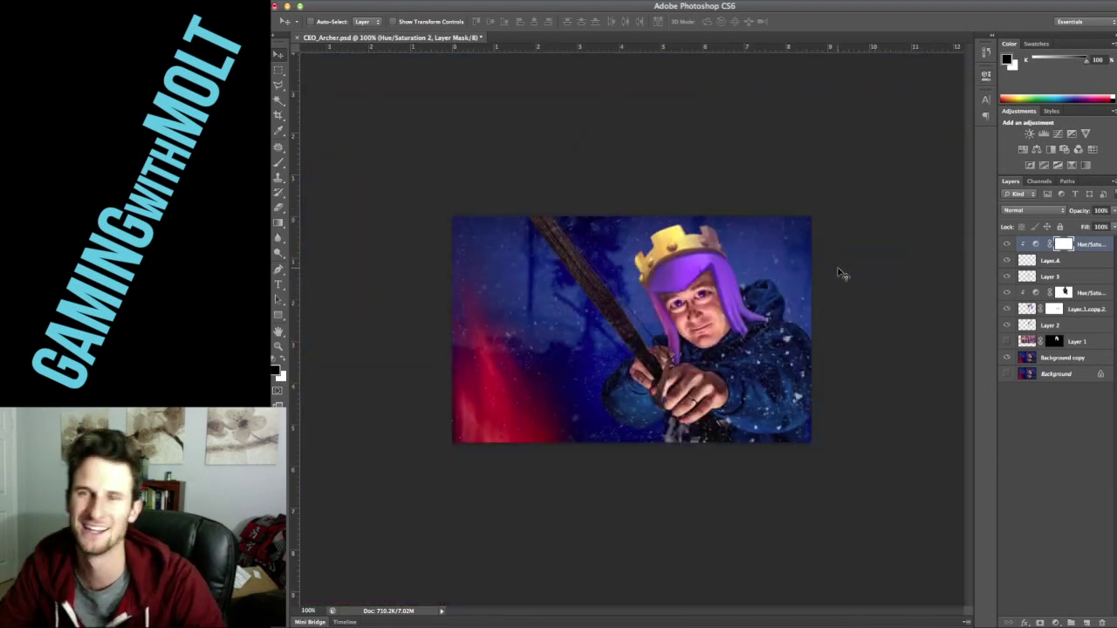
{"action": "key", "text": "super+plus"}
{"action": "key", "text": "super+minus"}
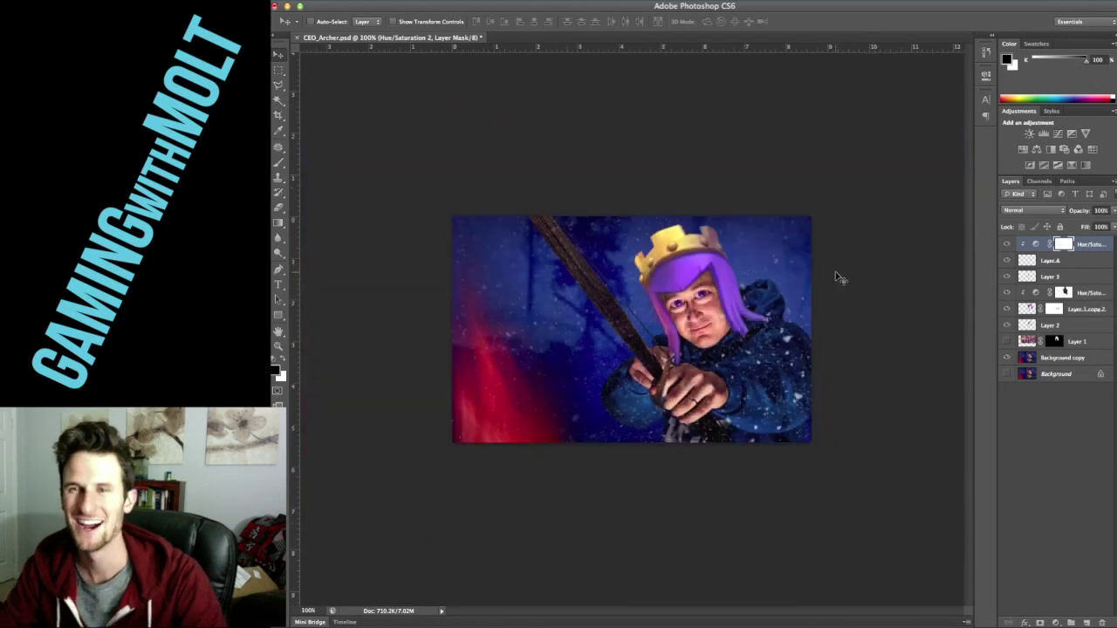
{"action": "key", "text": "ctrl+plus"}
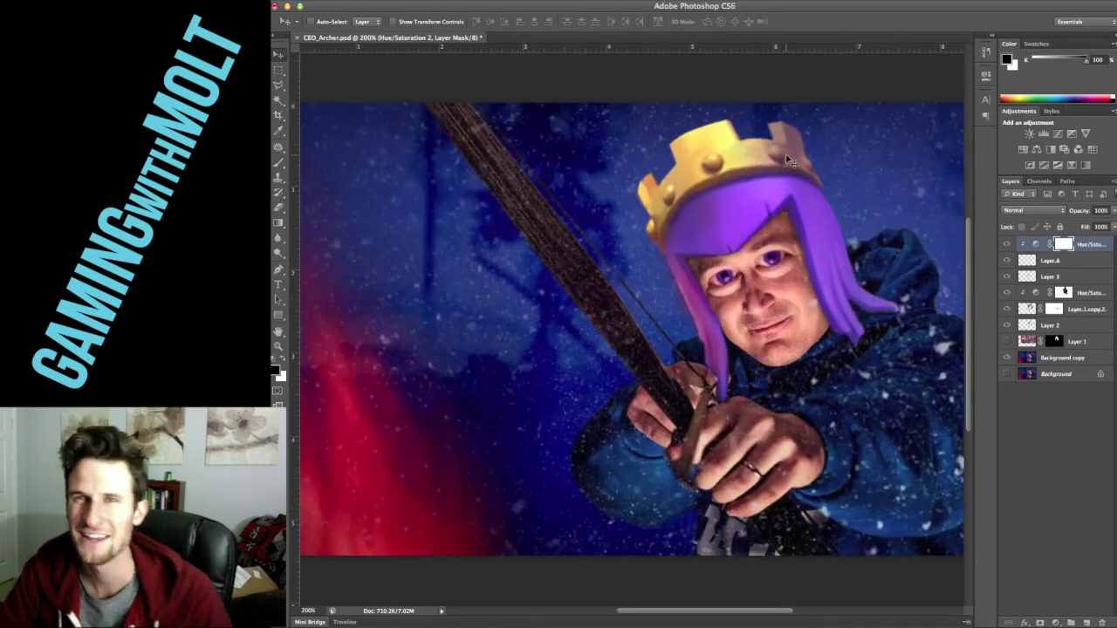
{"action": "key", "text": "ctrl+minus"}
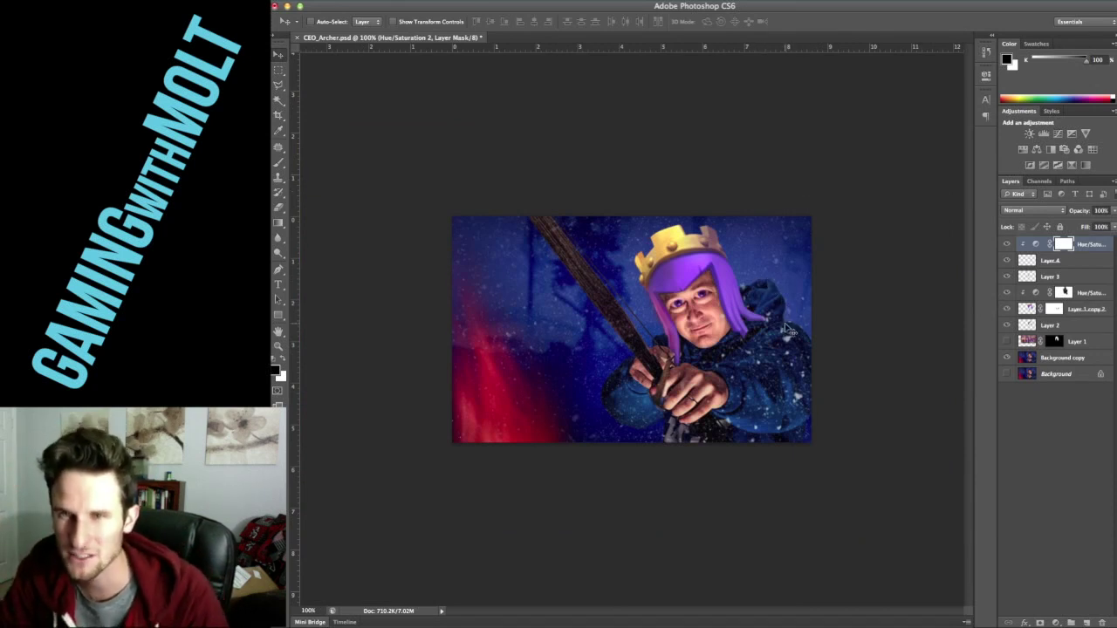
Step: Use Liquify on Layer 1 copy 2 to push the flared tip of the outer hair strand downward over the shoulder
{"action": "left_click", "coordinate": [1029, 310]}
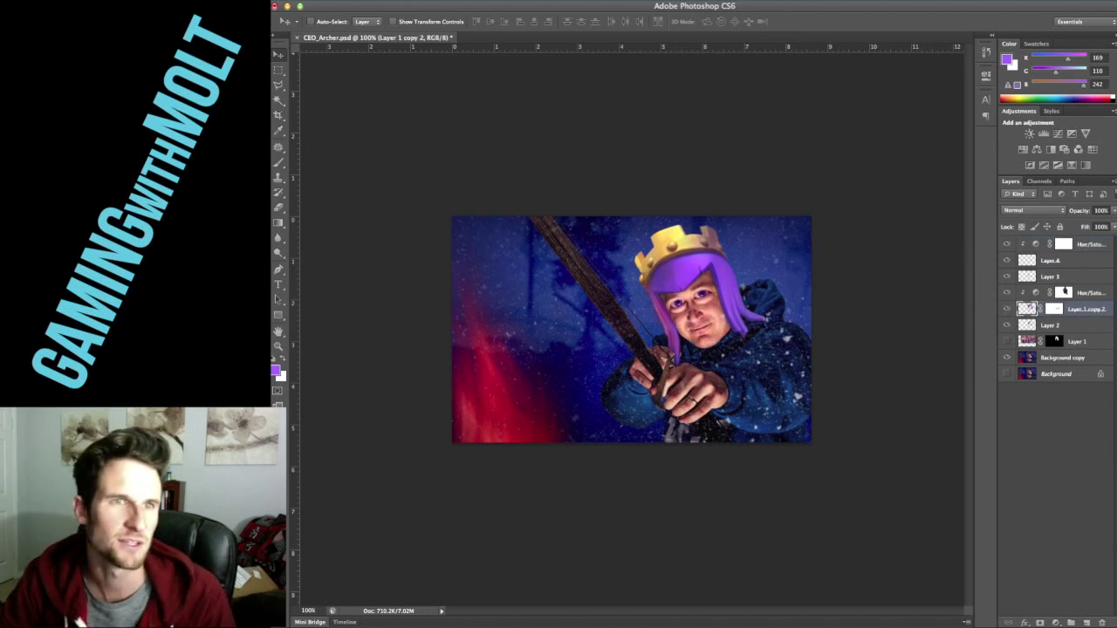
{"action": "key", "text": "super+shift+x"}
{"action": "mouse_move", "coordinate": [493, 377]}
{"action": "left_mouse_down"}
{"action": "mouse_move", "coordinate": [456, 392]}
{"action": "mouse_move", "coordinate": [480, 383]}
{"action": "mouse_move", "coordinate": [463, 398]}
{"action": "mouse_move", "coordinate": [452, 360]}
{"action": "mouse_move", "coordinate": [491, 392]}
{"action": "mouse_move", "coordinate": [471, 406]}
{"action": "mouse_move", "coordinate": [482, 399]}
{"action": "left_mouse_up"}
{"action": "key", "text": "Return"}
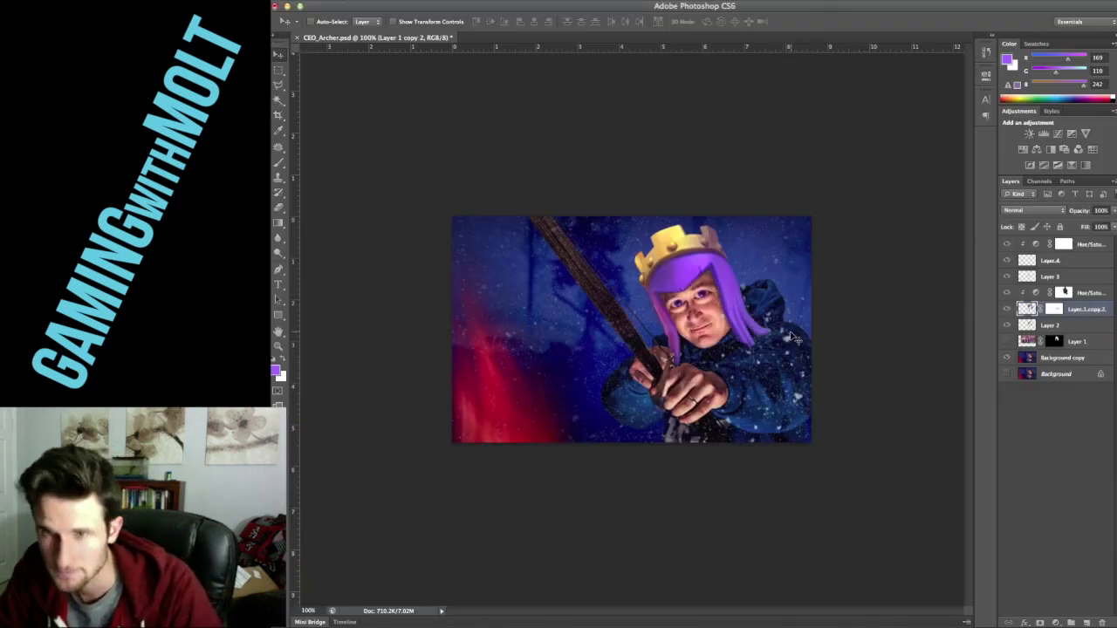
Step: Touch up the shadow beneath the reshaped hair strand on Layer 2 in black, enlarging the brush to 25 px
{"action": "key", "text": "super+plus"}
{"action": "left_click_drag", "start_coordinate": [820, 314], "coordinate": [747, 339]}
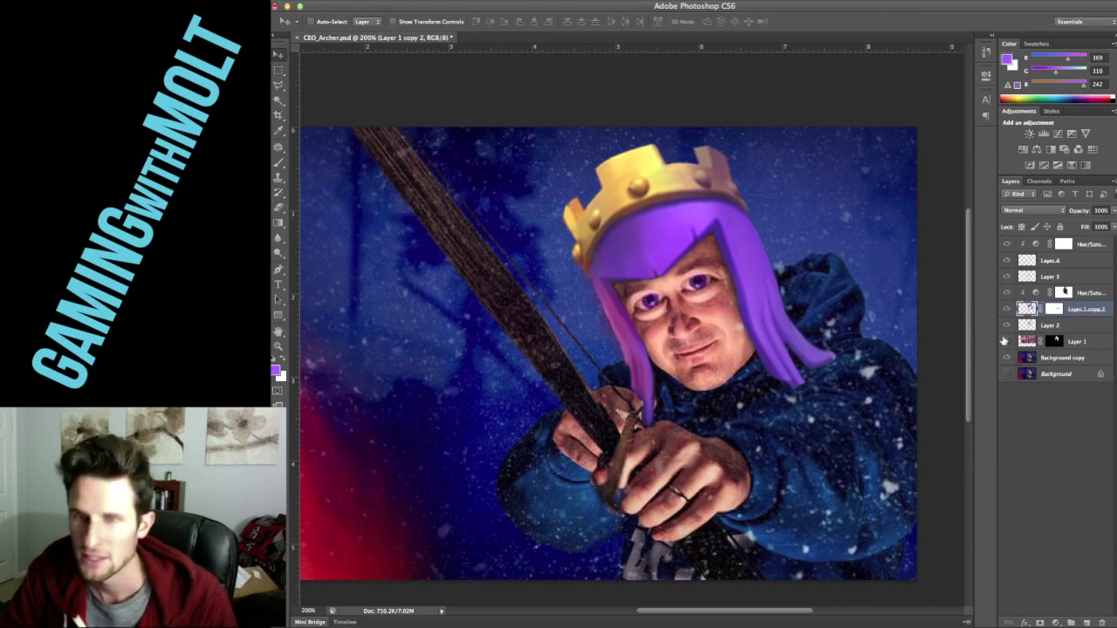
{"action": "left_click", "coordinate": [1075, 328]}
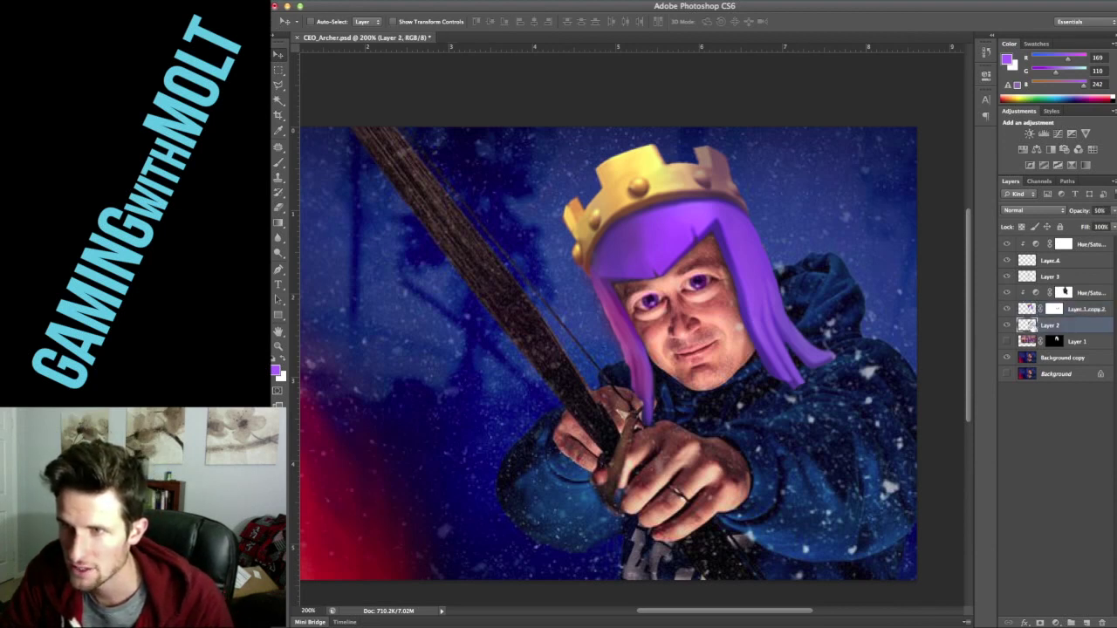
{"action": "key", "text": "b"}
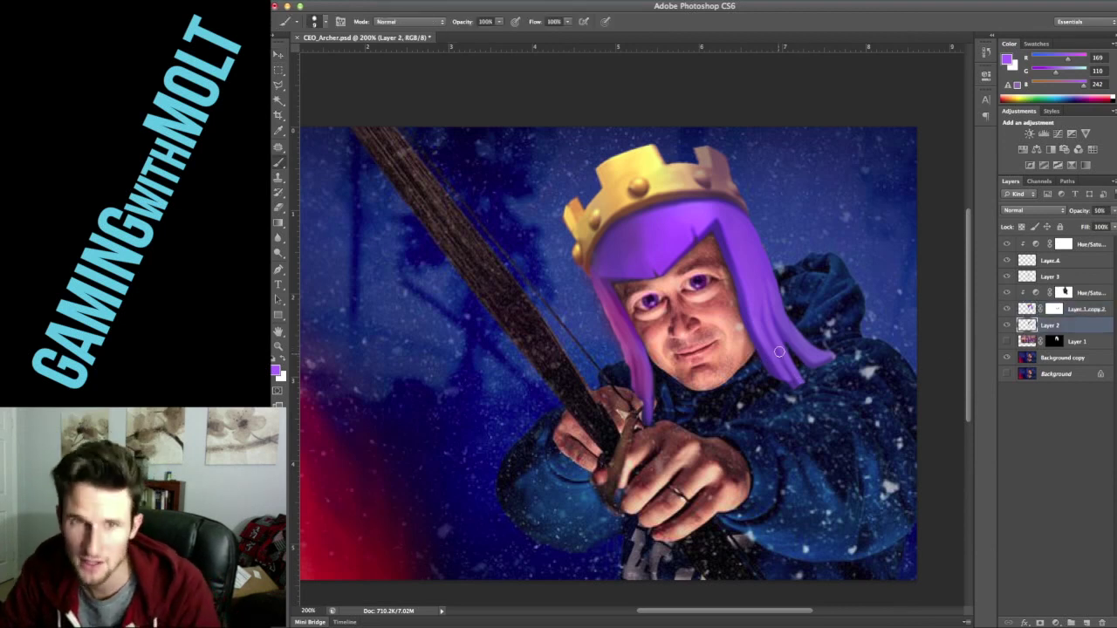
{"action": "key", "text": "d"}
{"action": "key", "text": "bracketright"}
{"action": "key", "text": "bracketright"}
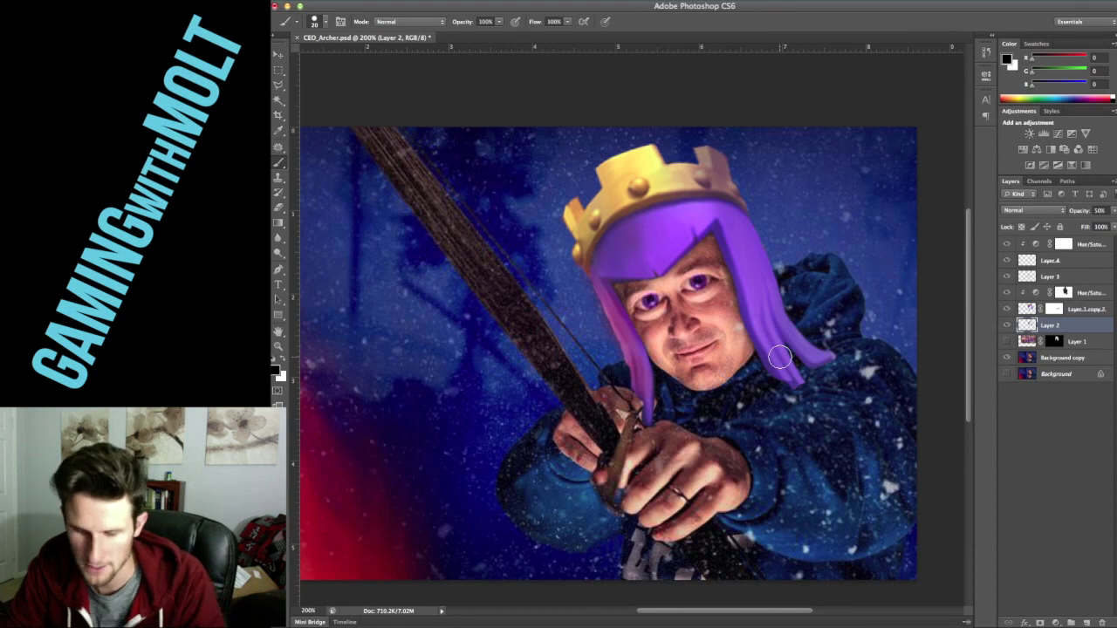
{"action": "key", "text": "]"}
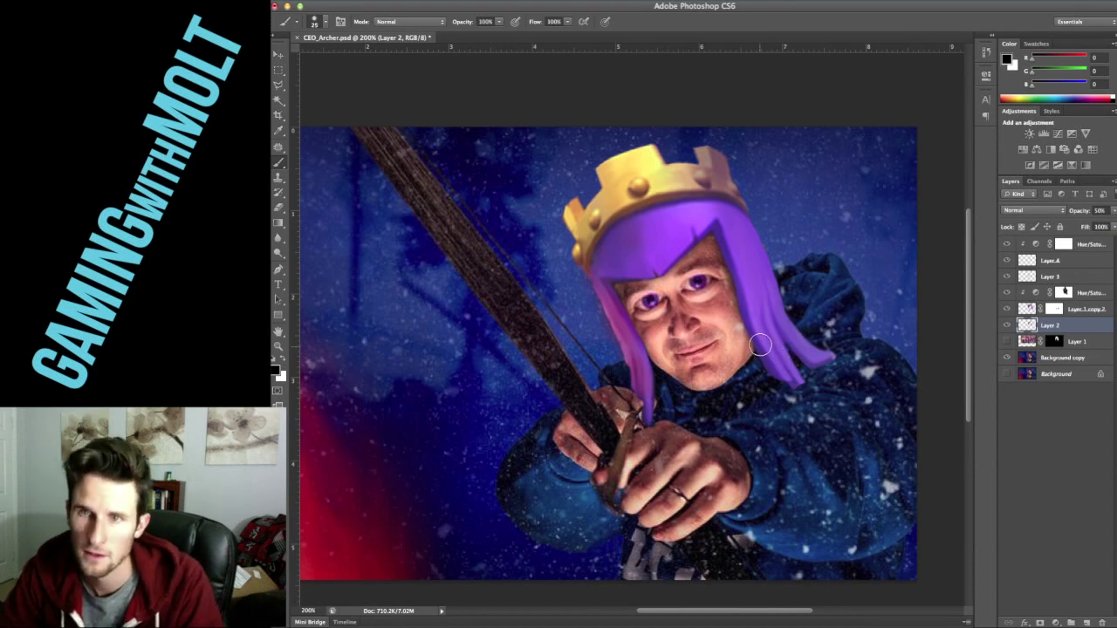
{"action": "scroll", "coordinate": [800, 365], "scroll_direction": "down", "scroll_amount": 4}
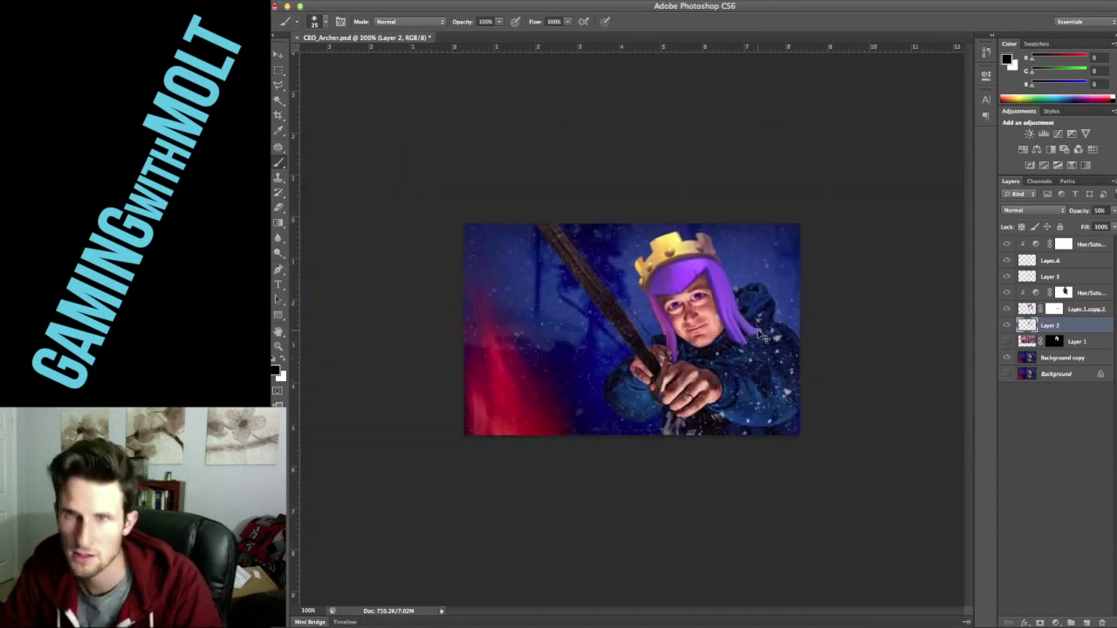
{"action": "scroll", "coordinate": [762, 327], "scroll_direction": "up", "scroll_amount": 2}
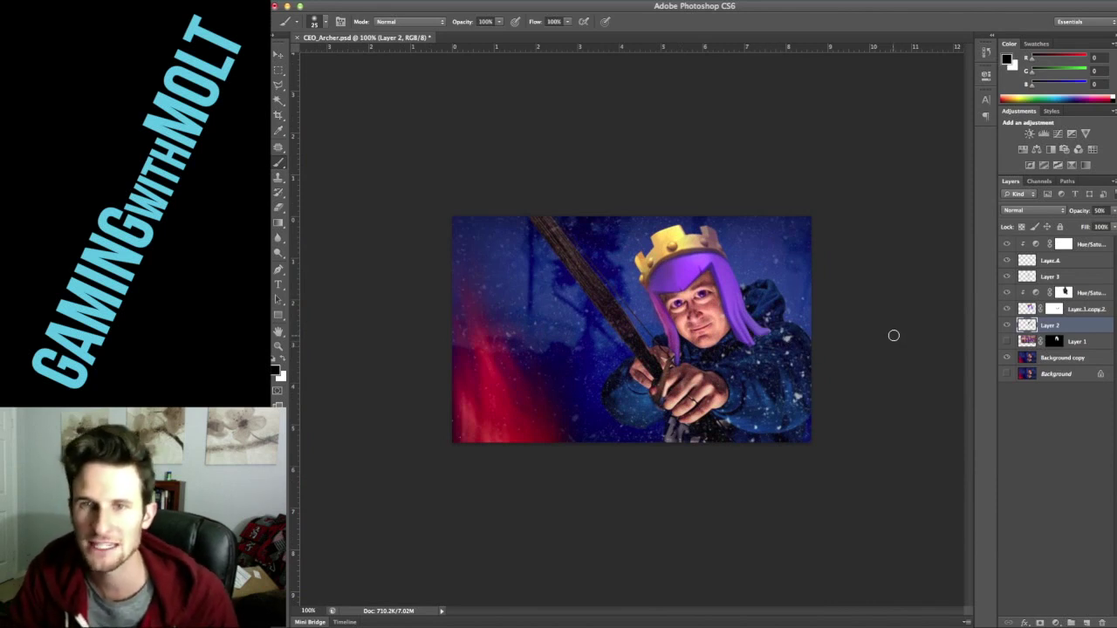
Step: Place the Pekka_lvl4 image above Layer 2 at 22.3% scale and full opacity, positioned beside the red glow behind the bow
{"action": "left_click", "coordinate": [278, 55]}
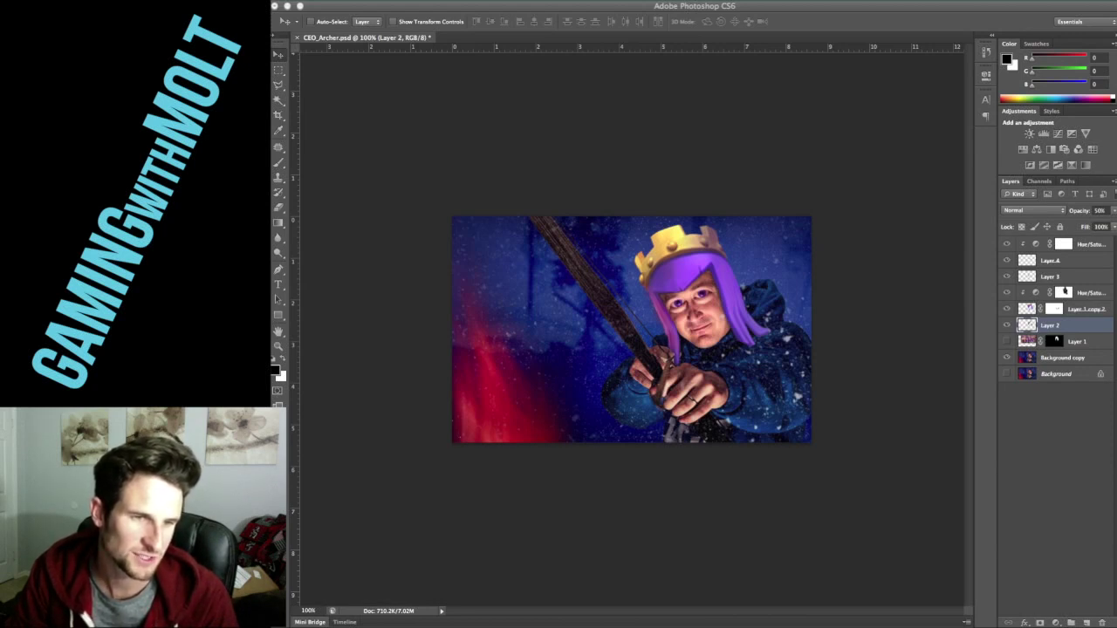
{"action": "left_click_drag", "start_coordinate": [403, 494], "coordinate": [609, 340]}
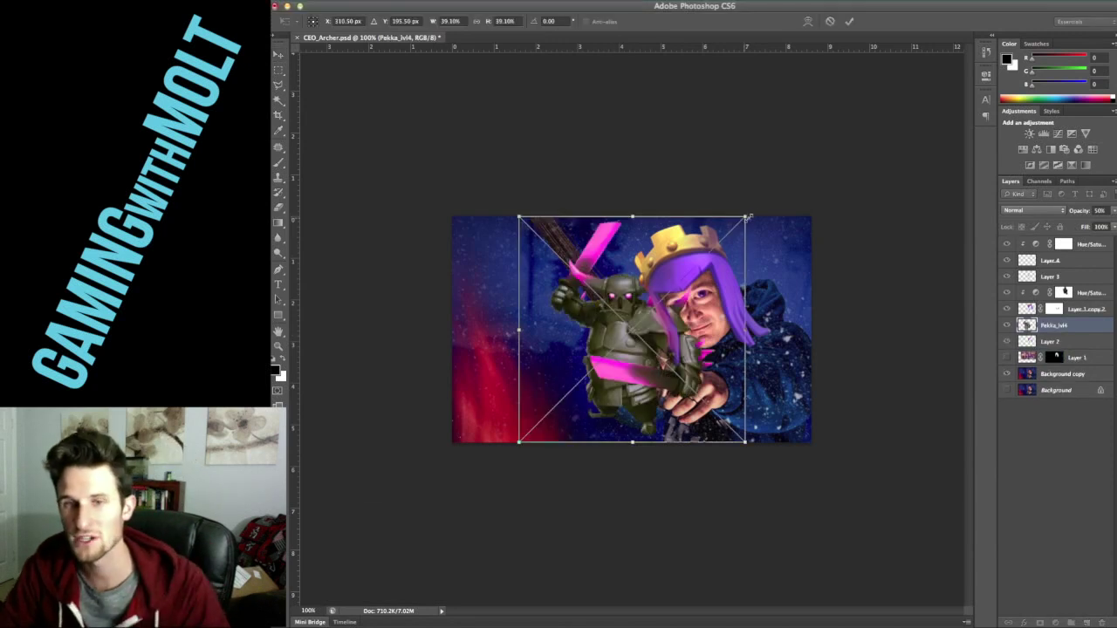
{"action": "left_click_drag", "start_coordinate": [745, 214], "coordinate": [695, 249]}
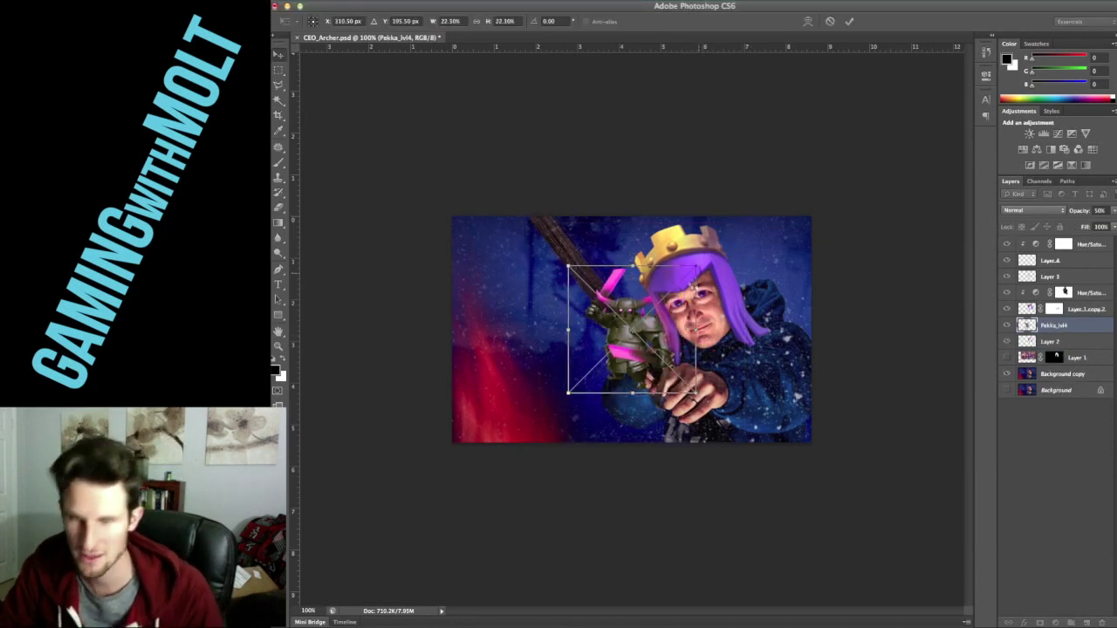
{"action": "key", "text": "Return"}
{"action": "left_click_drag", "start_coordinate": [613, 324], "coordinate": [546, 342]}
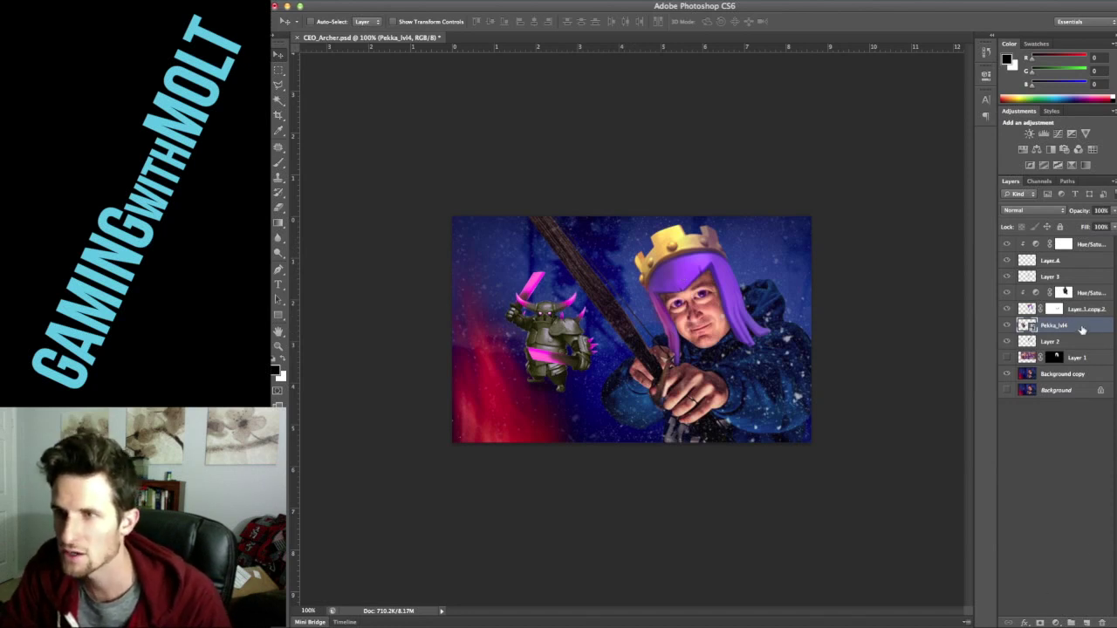
Step: Add a Color Overlay effect to the Pekka_lvl4 layer in dark blue #000053 sampled from the background
{"action": "double_click", "coordinate": [1089, 328]}
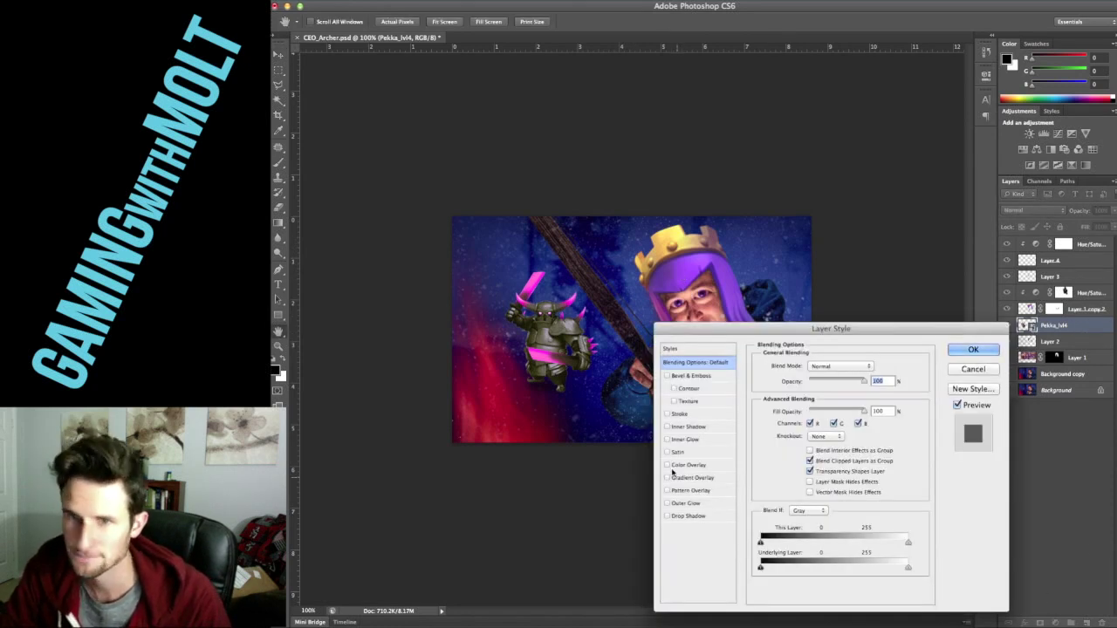
{"action": "left_click", "coordinate": [668, 466]}
{"action": "left_click", "coordinate": [718, 469]}
{"action": "left_click", "coordinate": [875, 367]}
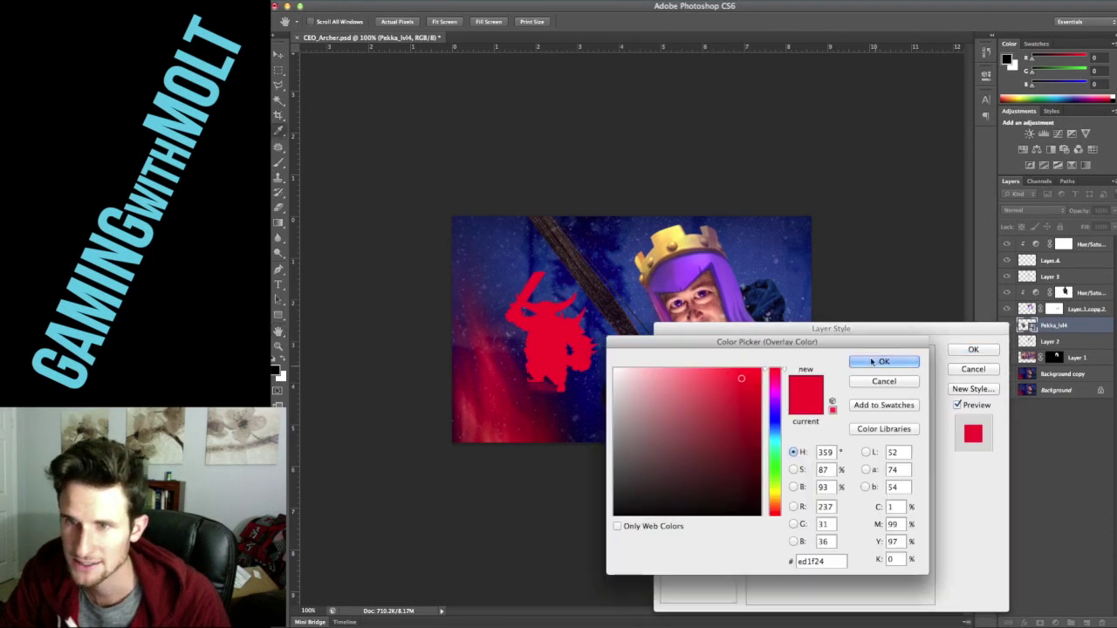
{"action": "left_click", "coordinate": [606, 247]}
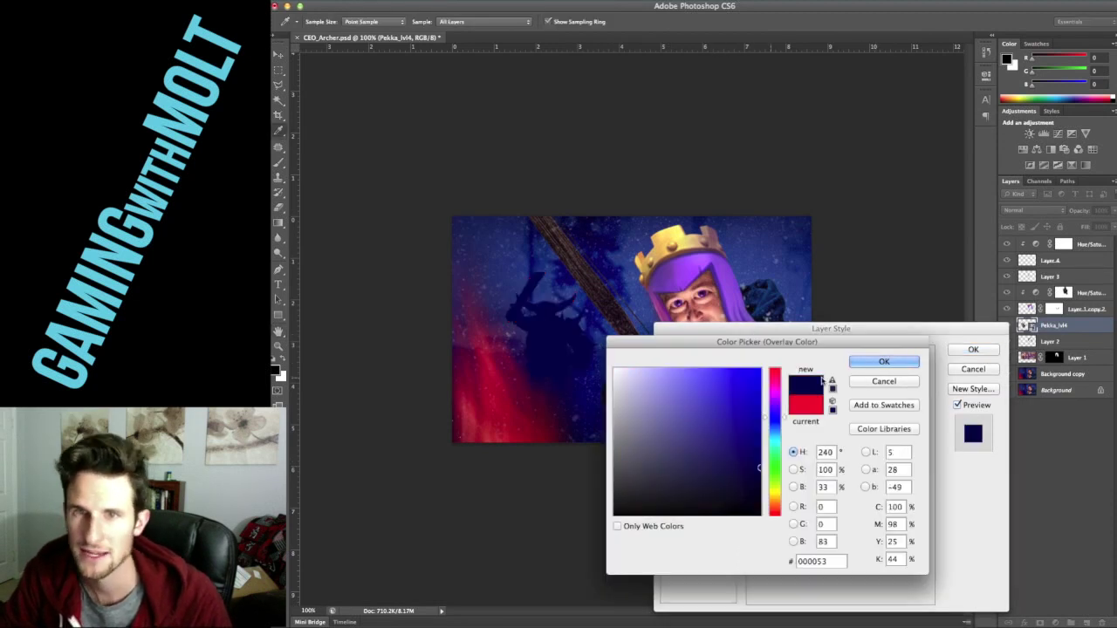
{"action": "left_click", "coordinate": [891, 363]}
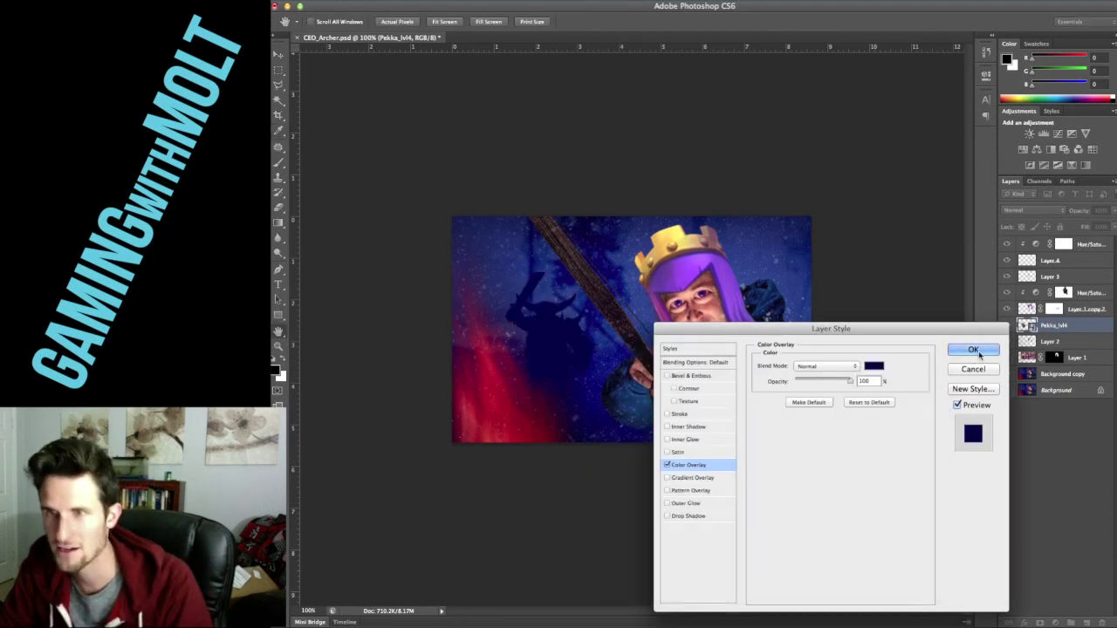
Step: Try the Overlay blend mode for Pekka's color overlay, settle on Darken, and apply the layer style
{"action": "left_click", "coordinate": [825, 365]}
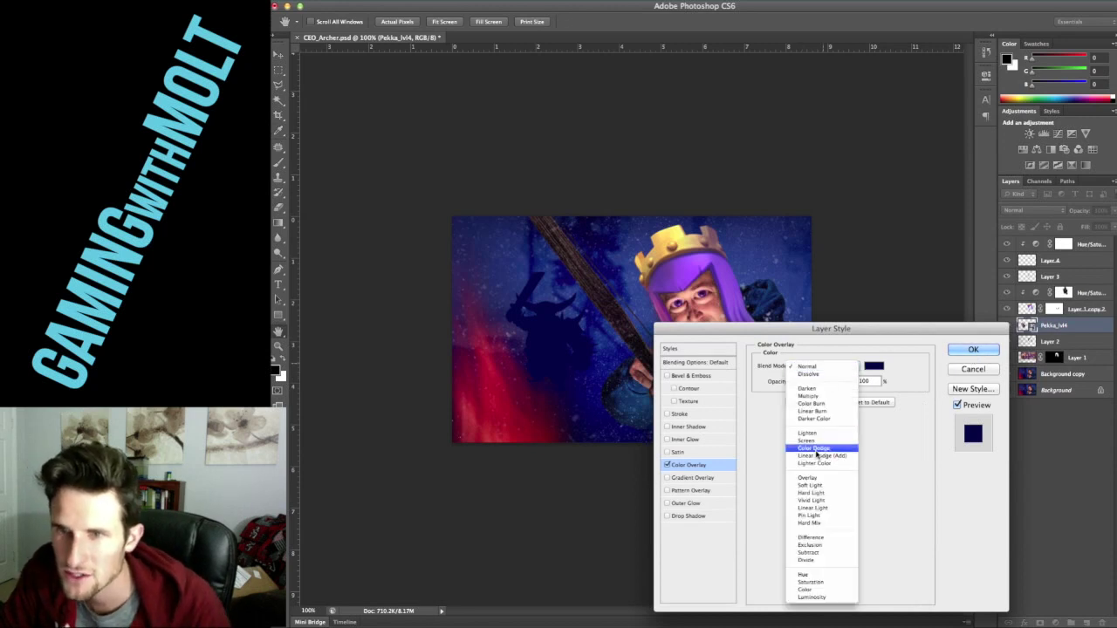
{"action": "left_click", "coordinate": [814, 480]}
{"action": "left_click", "coordinate": [843, 366]}
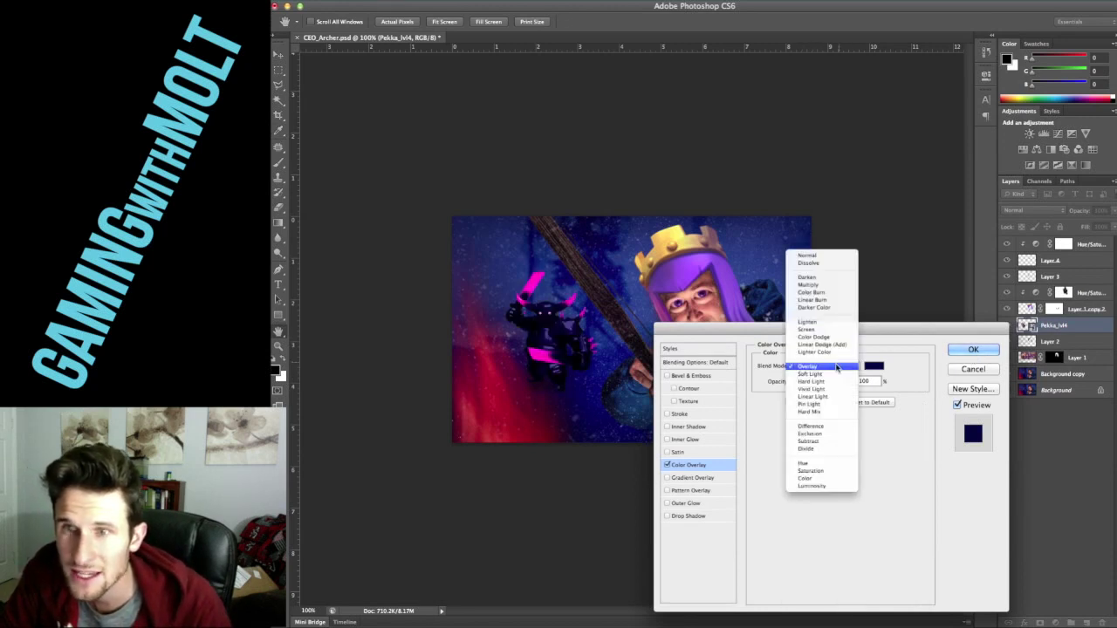
{"action": "left_click", "coordinate": [808, 278]}
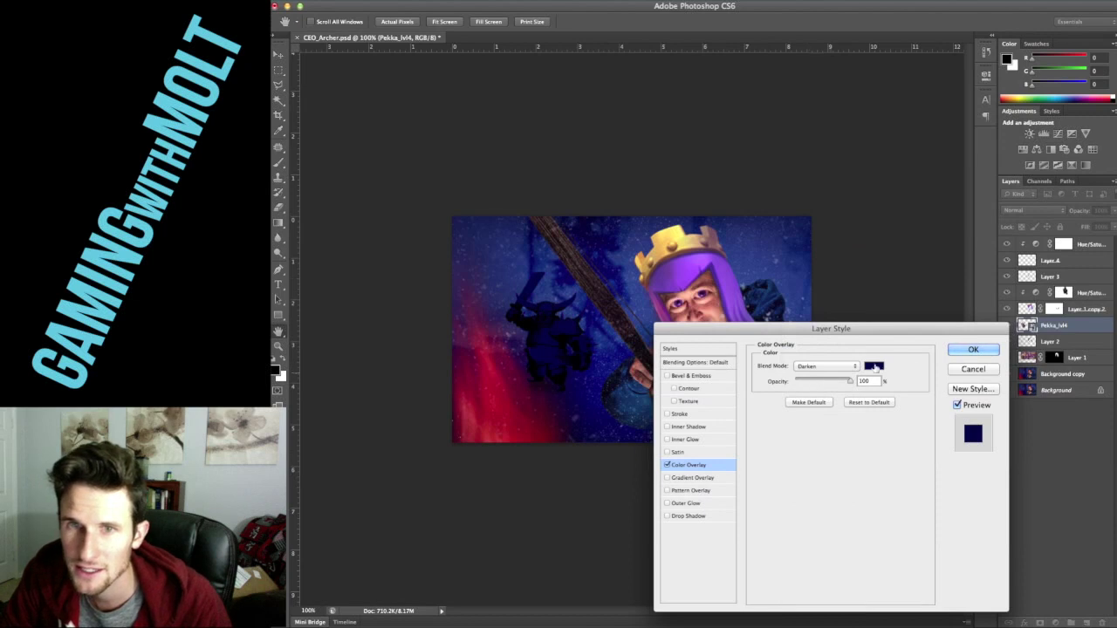
{"action": "left_click", "coordinate": [975, 349]}
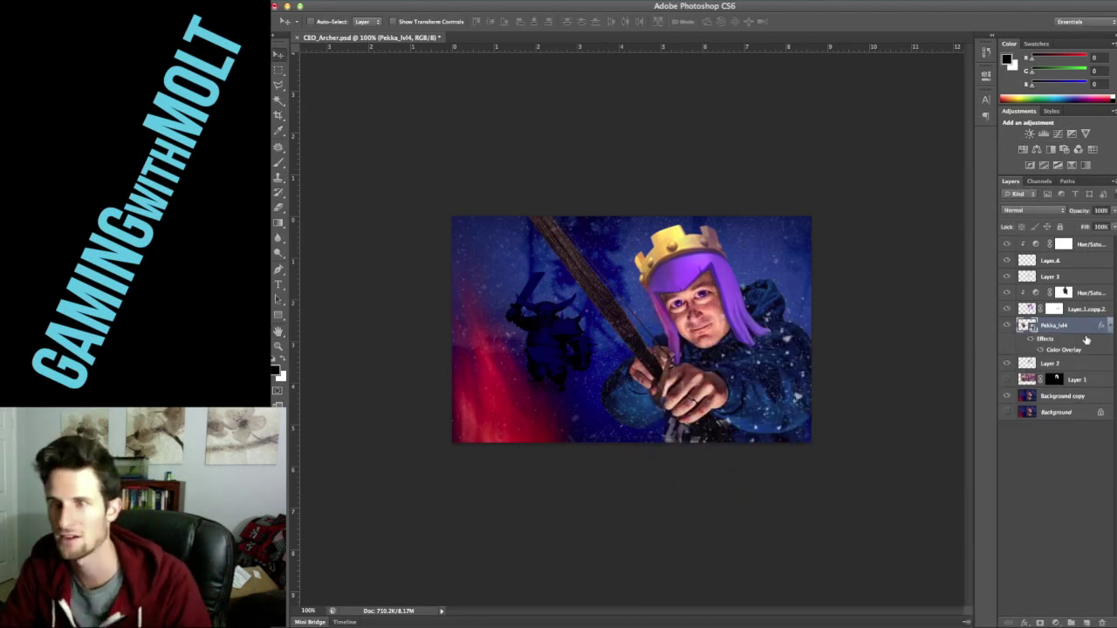
Step: Scale the Pekka figure down and shift it slightly up beside the bow
{"action": "key", "text": "super+t"}
{"action": "left_click_drag", "start_coordinate": [613, 272], "coordinate": [608, 280]}
{"action": "key", "text": "Return"}
{"action": "left_click_drag", "start_coordinate": [547, 349], "coordinate": [543, 342]}
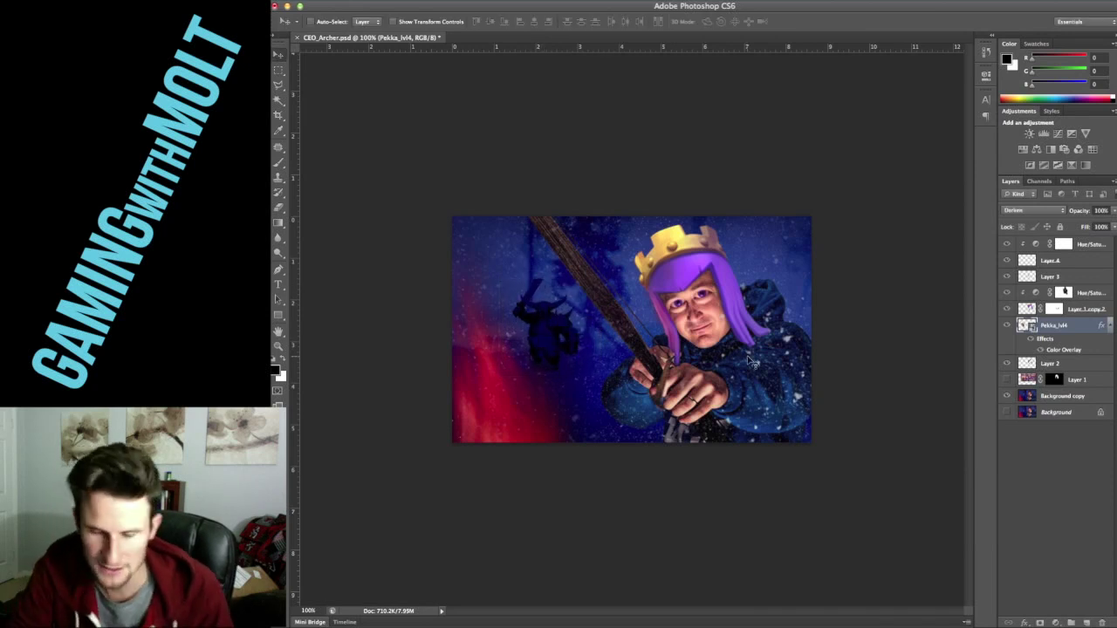
Step: Cycle through the Pekka_lvl4 layer's blend modes to Saturation and nudge the silhouette up and away from the bow
{"action": "key", "text": "shift+plus"}
{"action": "key", "text": "shift+plus"}
{"action": "key", "text": "shift+plus"}
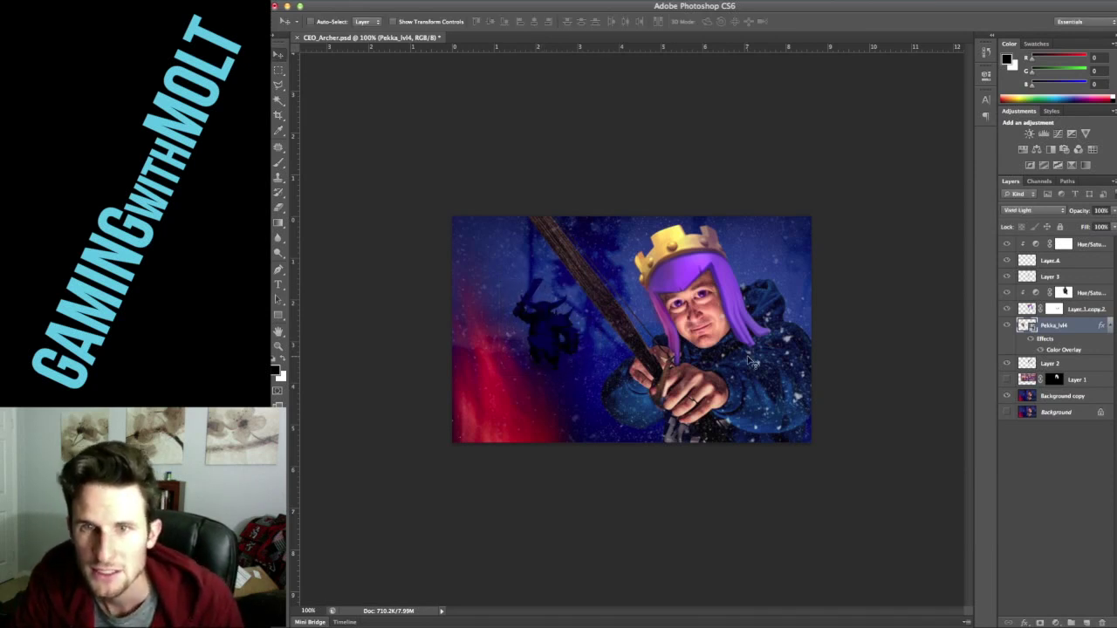
{"action": "key", "text": "shift+plus"}
{"action": "key", "text": "shift+plus"}
{"action": "key", "text": "shift+plus"}
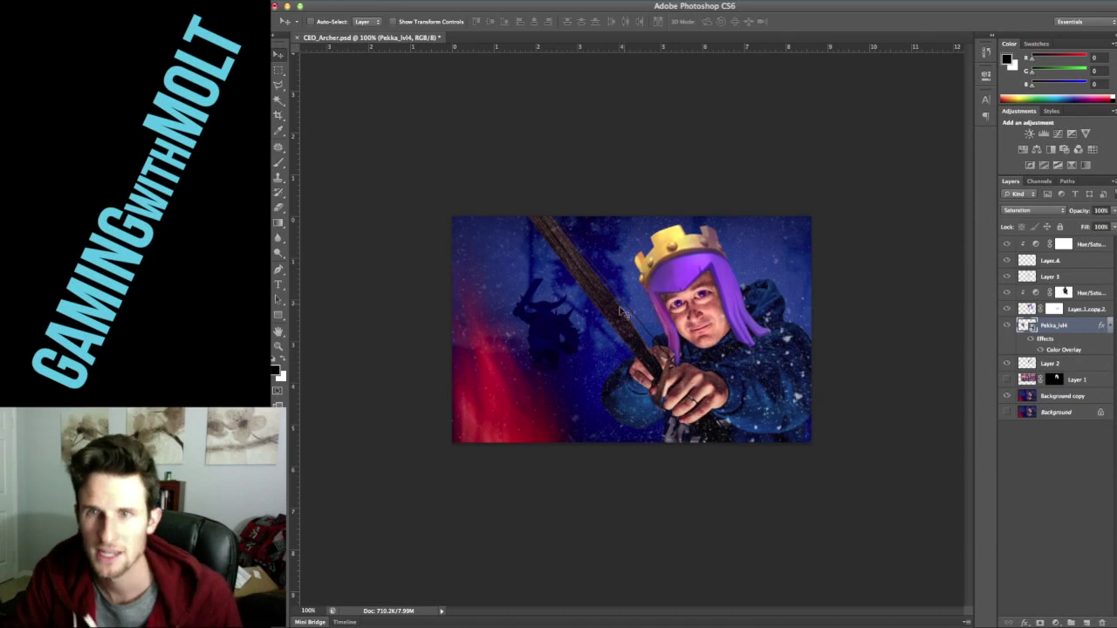
{"action": "left_click_drag", "start_coordinate": [555, 326], "coordinate": [552, 321]}
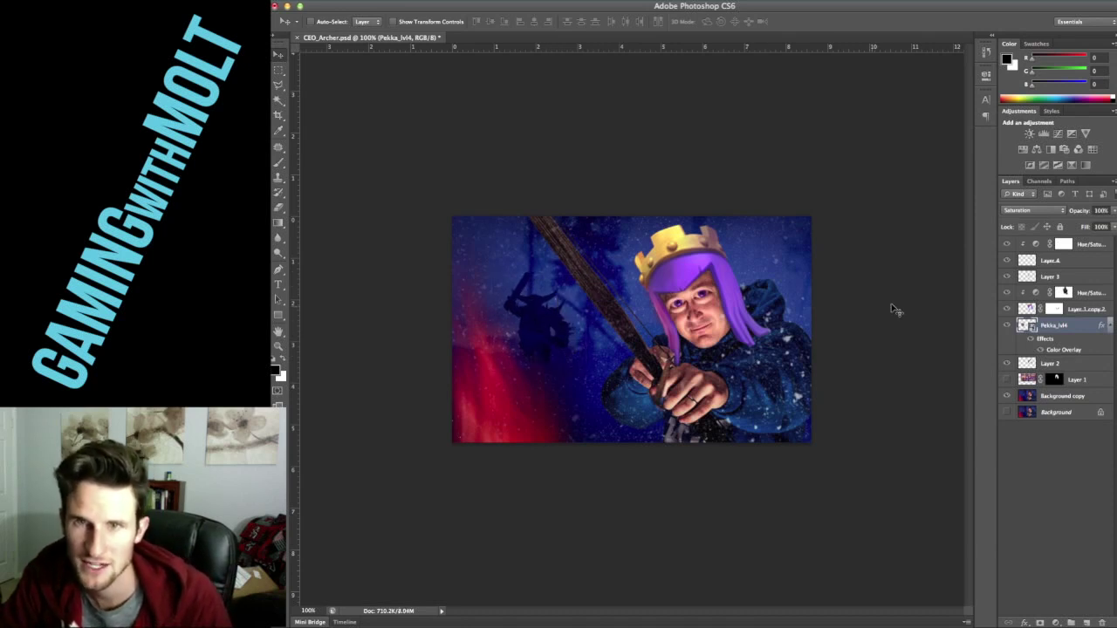
Step: Set the Pekka_lvl4 layer's opacity to 75%
{"action": "left_click", "coordinate": [1102, 210]}
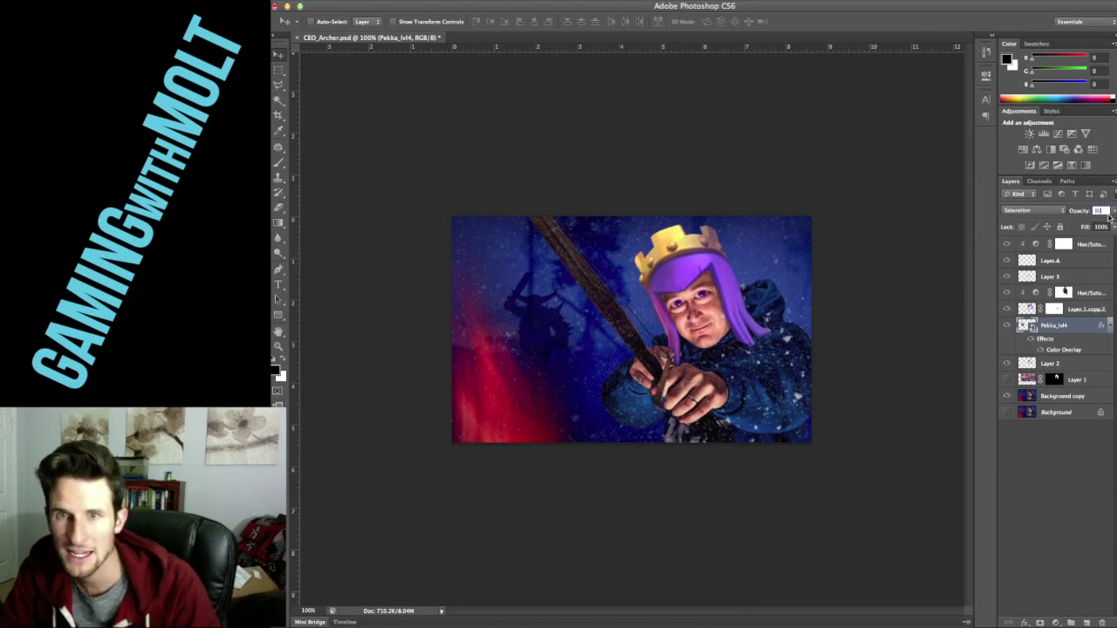
{"action": "type", "text": "75"}
{"action": "key", "text": "Return"}
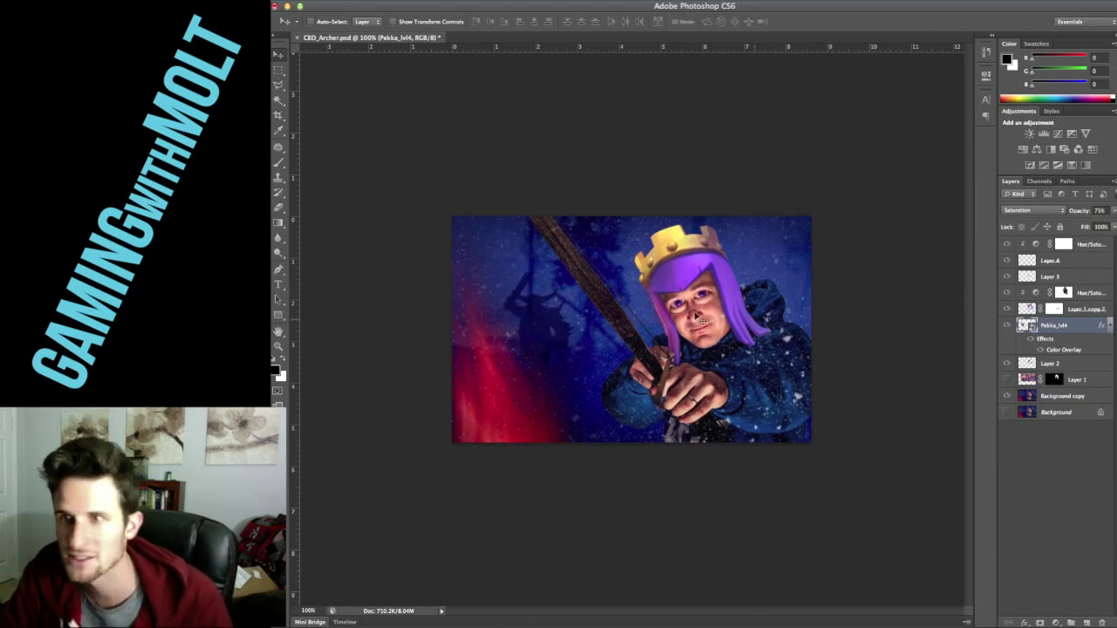
Step: Shrink the Pekka silhouette a bit more and lower it to just above the red glow
{"action": "key", "text": "super+t"}
{"action": "left_click_drag", "start_coordinate": [589, 271], "coordinate": [581, 275]}
{"action": "key", "text": "Return"}
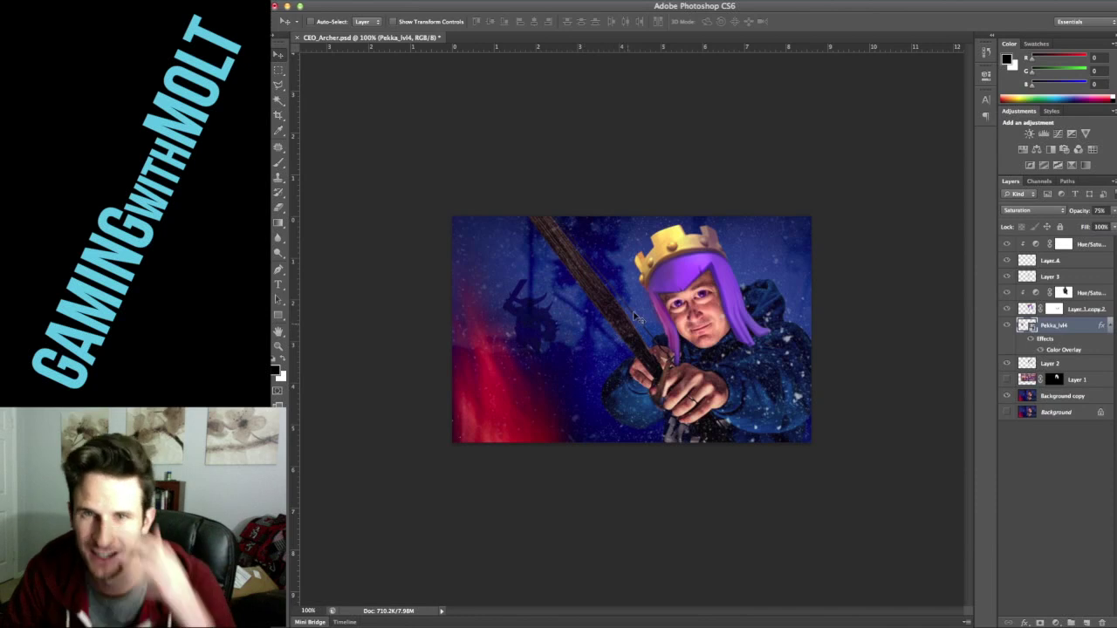
{"action": "left_click_drag", "start_coordinate": [532, 314], "coordinate": [536, 323]}
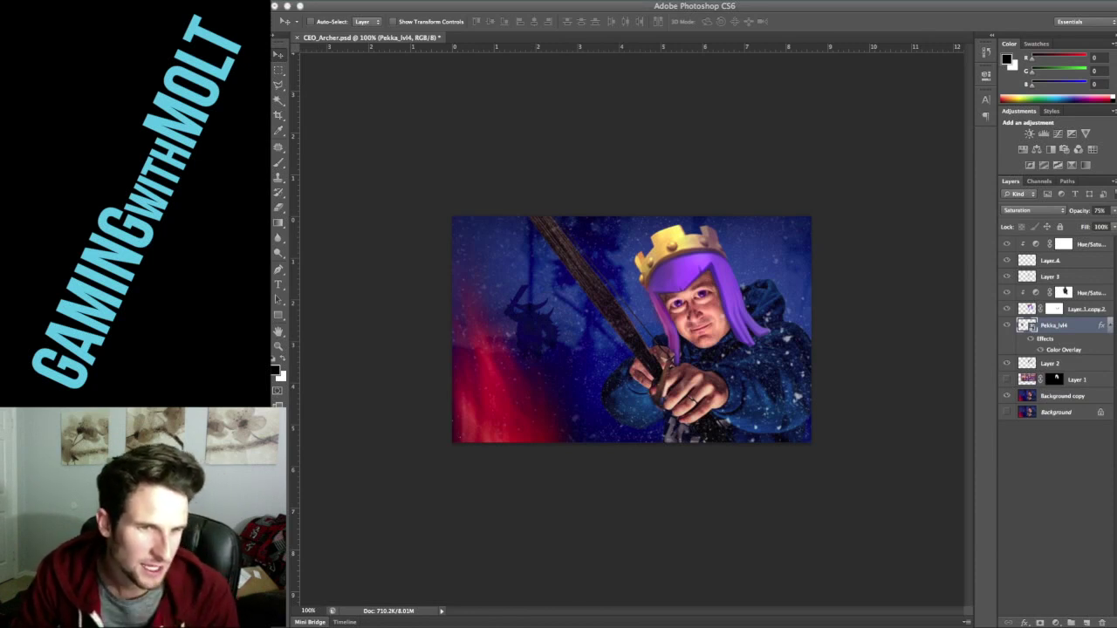
Step: Place the HogRider image at a small size between Pekka and the bow, and copy Pekka's Color Overlay effect onto it
{"action": "left_click_drag", "start_coordinate": [204, 478], "coordinate": [609, 373]}
{"action": "left_click_drag", "start_coordinate": [725, 214], "coordinate": [604, 319]}
{"action": "key", "text": "Return"}
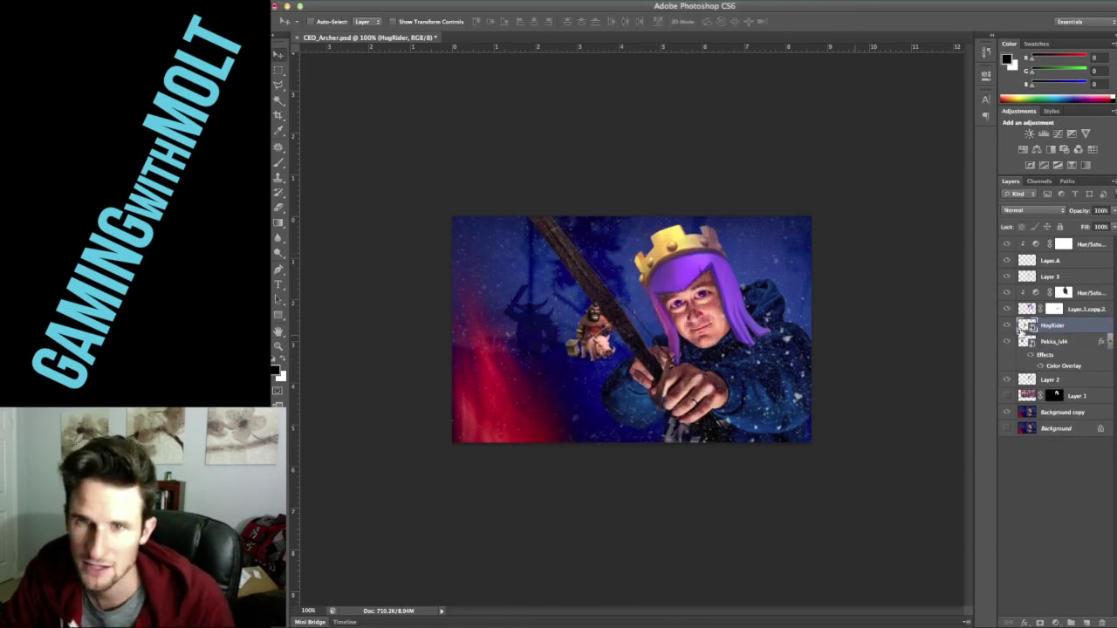
{"action": "left_click_drag", "start_coordinate": [1048, 356], "coordinate": [1076, 333]}
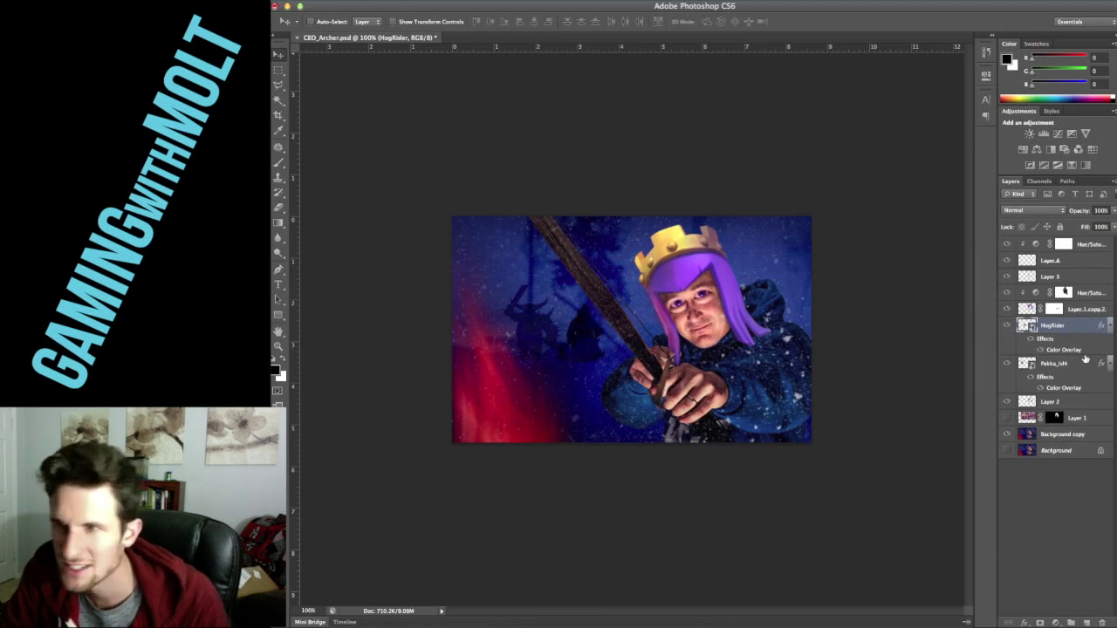
Step: Set the HogRider layer to Saturation blend mode at 75% opacity, and nudge the silhouette slightly down beside Pekka
{"action": "left_click", "coordinate": [1085, 366]}
{"action": "left_click", "coordinate": [1078, 326]}
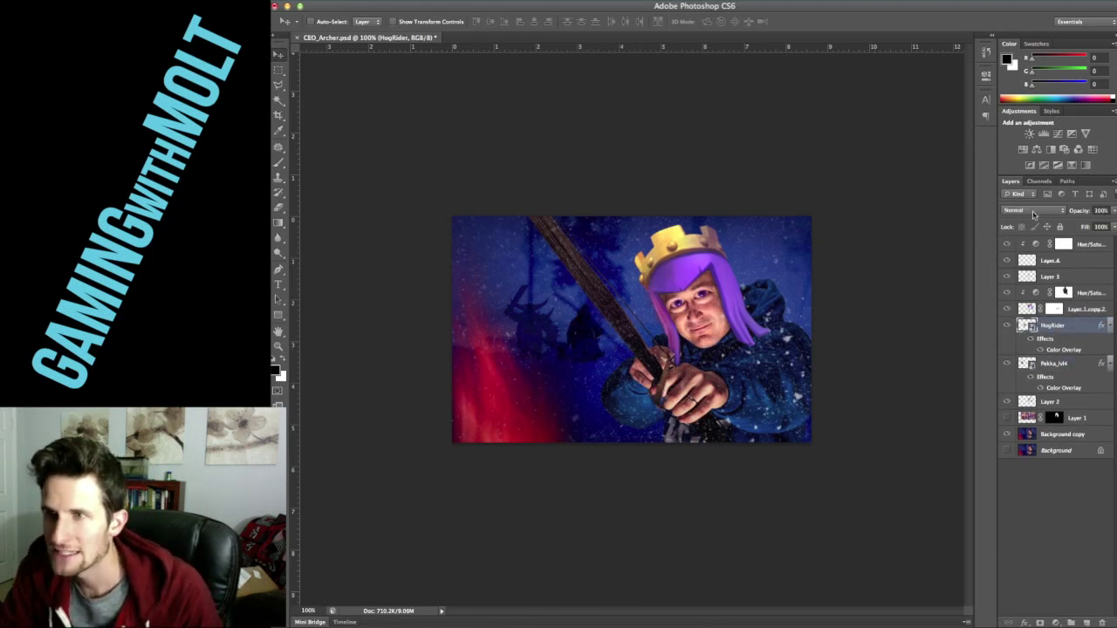
{"action": "left_click", "coordinate": [1034, 211]}
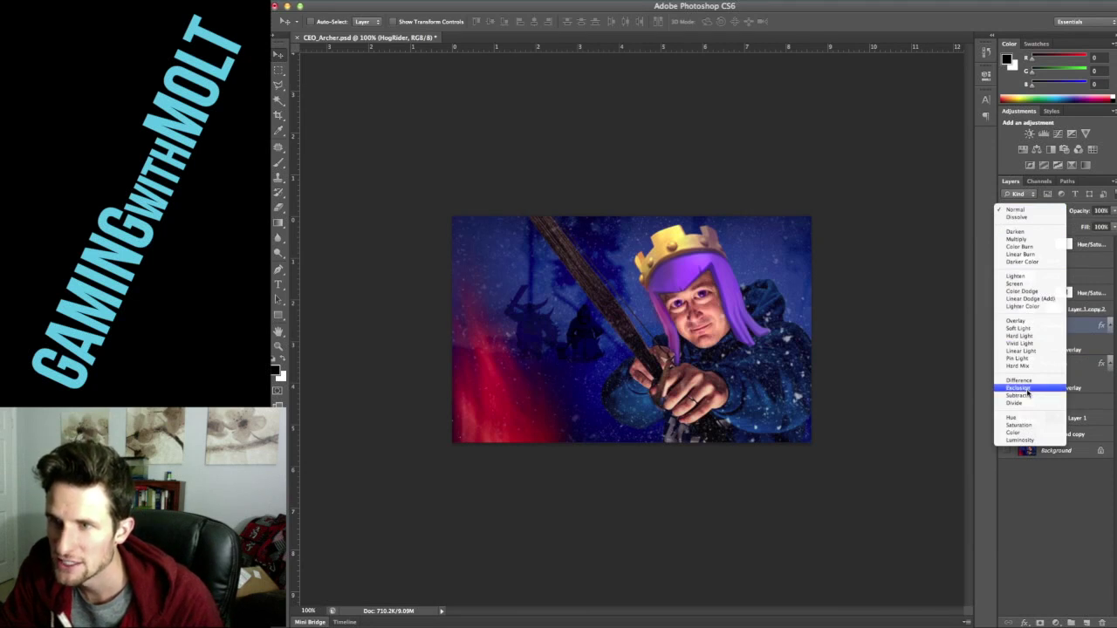
{"action": "left_click", "coordinate": [1019, 424]}
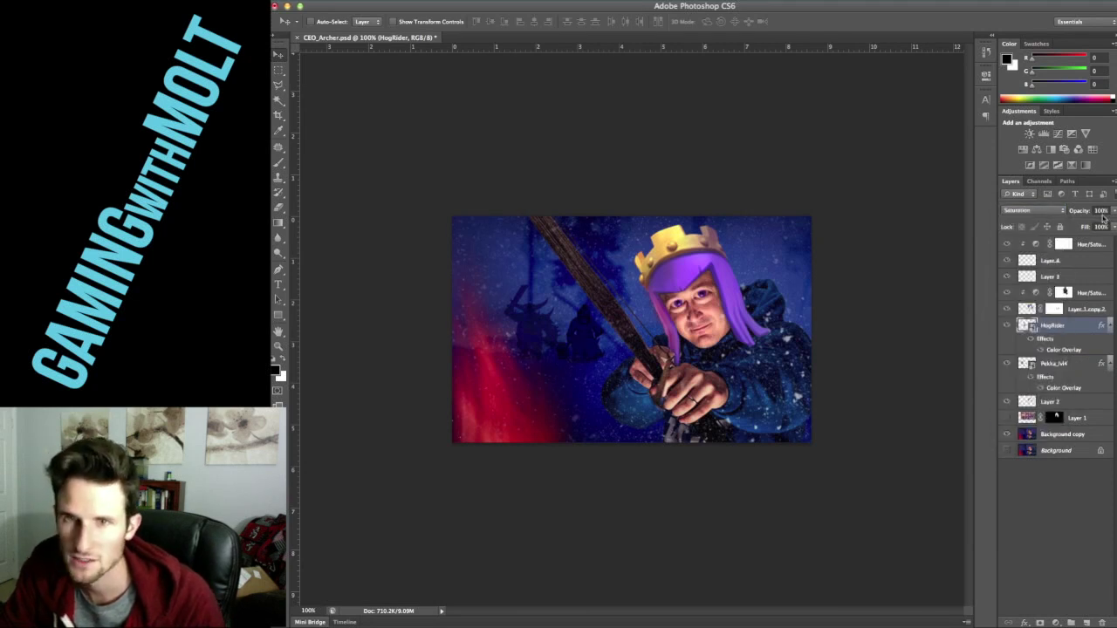
{"action": "left_click", "coordinate": [1081, 367]}
{"action": "left_click", "coordinate": [1087, 329]}
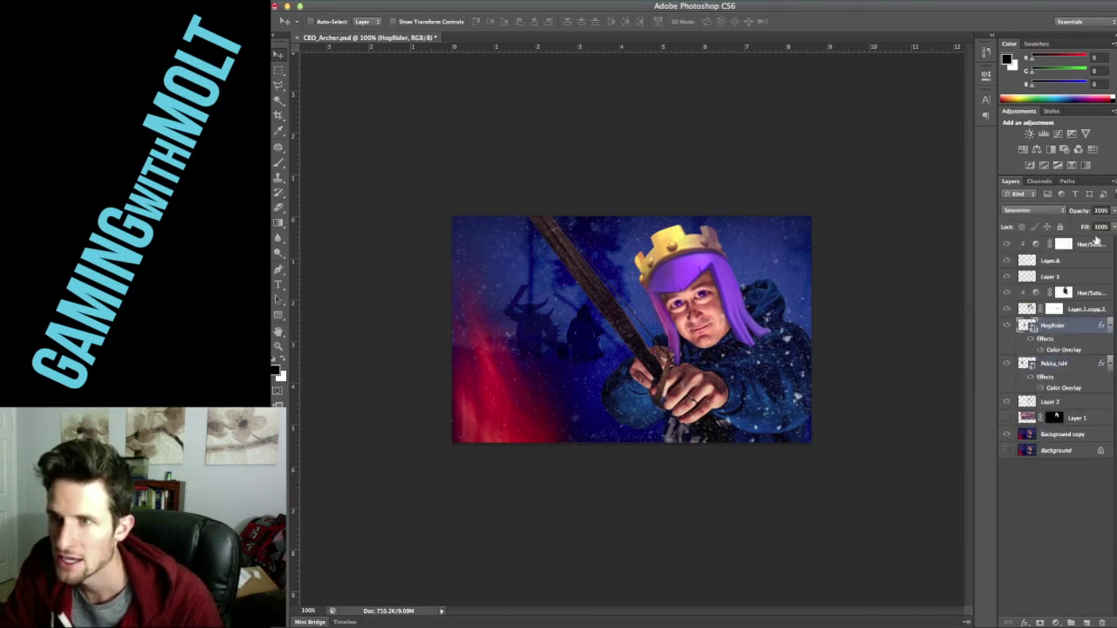
{"action": "type", "text": "75"}
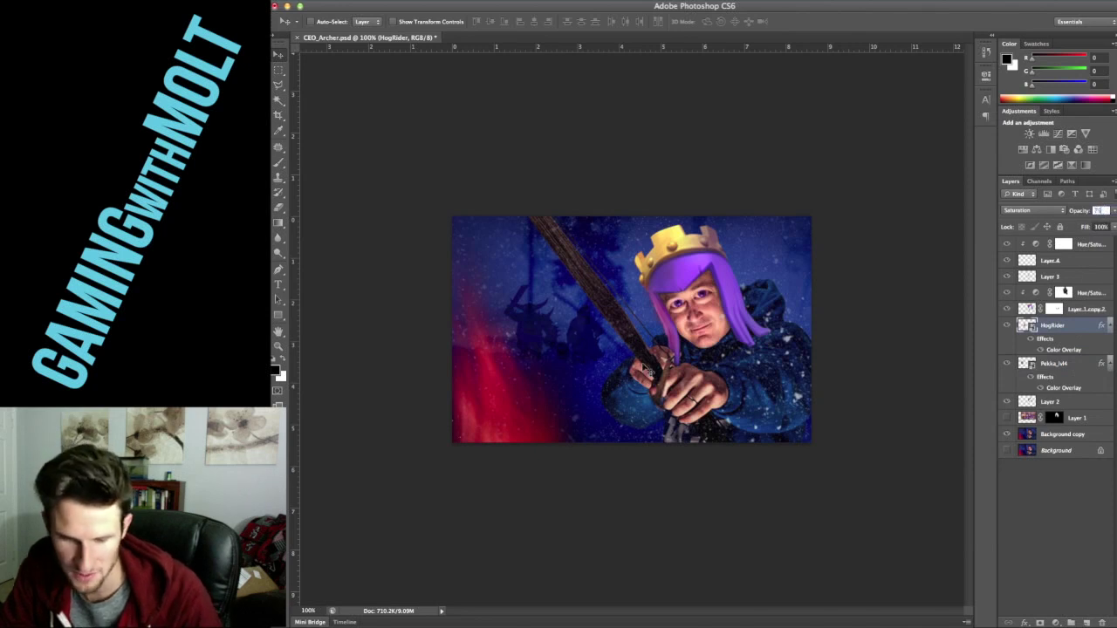
{"action": "key", "text": "Return"}
{"action": "left_click_drag", "start_coordinate": [579, 340], "coordinate": [580, 343]}
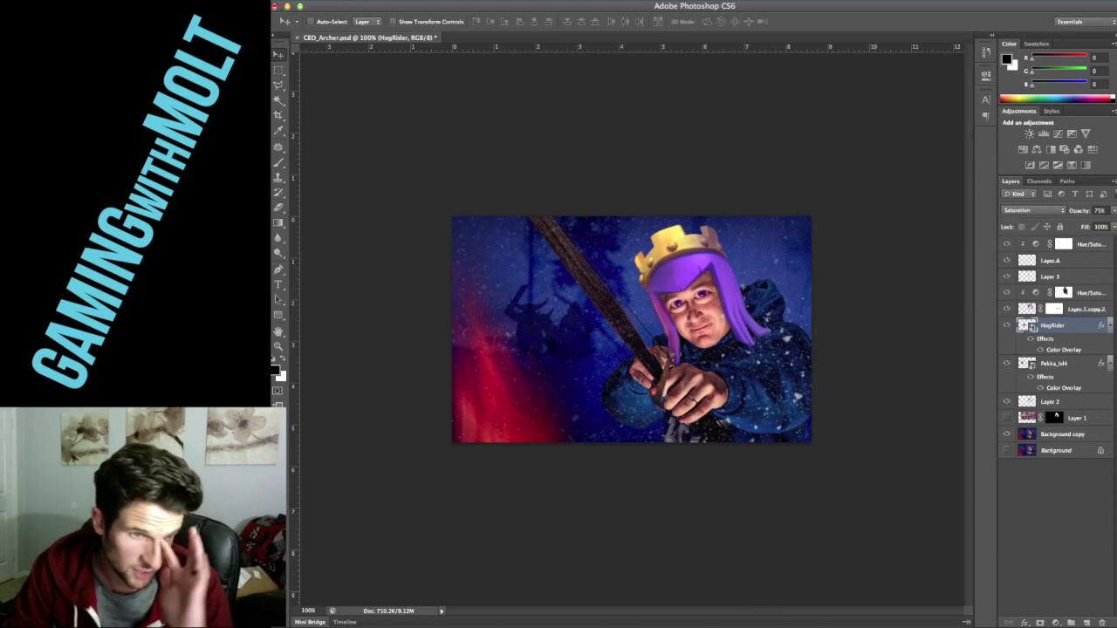
Step: Place the Troop-Dragon image at about 46.5% scale behind the bow, and copy the Color Overlay effect onto it
{"action": "left_click_drag", "start_coordinate": [504, 436], "coordinate": [654, 349]}
{"action": "left_click_drag", "start_coordinate": [717, 231], "coordinate": [673, 281]}
{"action": "key", "text": "Return"}
{"action": "left_click_drag", "start_coordinate": [633, 348], "coordinate": [616, 331]}
{"action": "left_click_drag", "start_coordinate": [1053, 352], "coordinate": [1070, 332]}
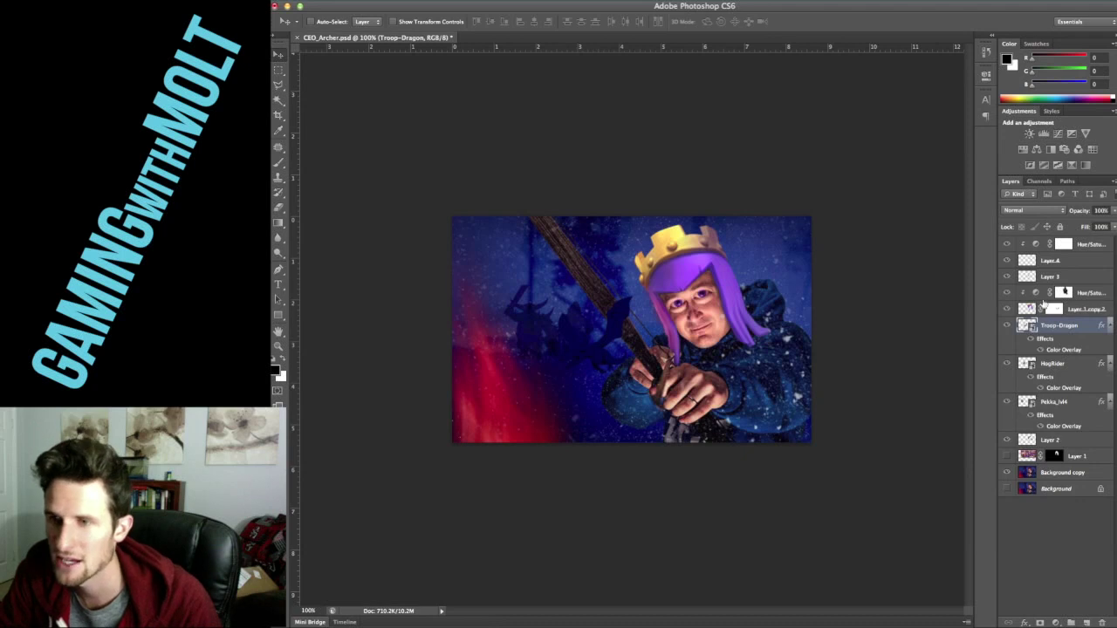
Step: Set the Troop-Dragon layer to 75% opacity and Saturation blend mode
{"action": "left_click", "coordinate": [1101, 210]}
{"action": "type", "text": "75"}
{"action": "key", "text": "Return"}
{"action": "left_click", "coordinate": [1059, 213]}
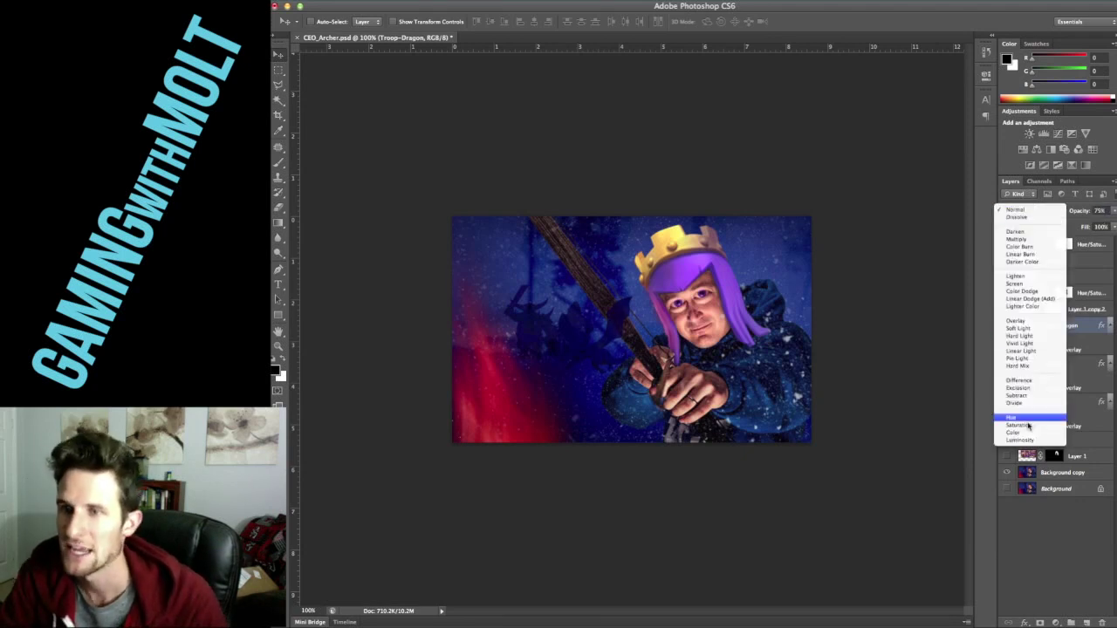
{"action": "left_click", "coordinate": [1028, 432]}
Step: Scale the dragon silhouette down and move it into the sky above the archer's hood, beside the crown
{"action": "key", "text": "super+t"}
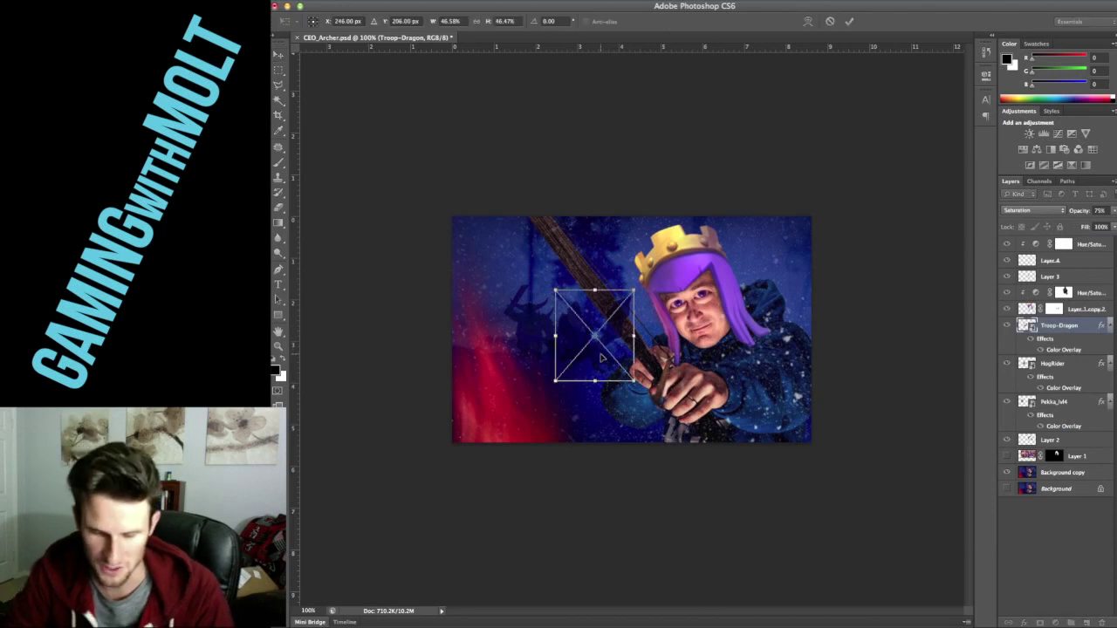
{"action": "left_click_drag", "start_coordinate": [557, 292], "coordinate": [568, 306]}
{"action": "key", "text": "Return"}
{"action": "left_click_drag", "start_coordinate": [636, 324], "coordinate": [789, 259]}
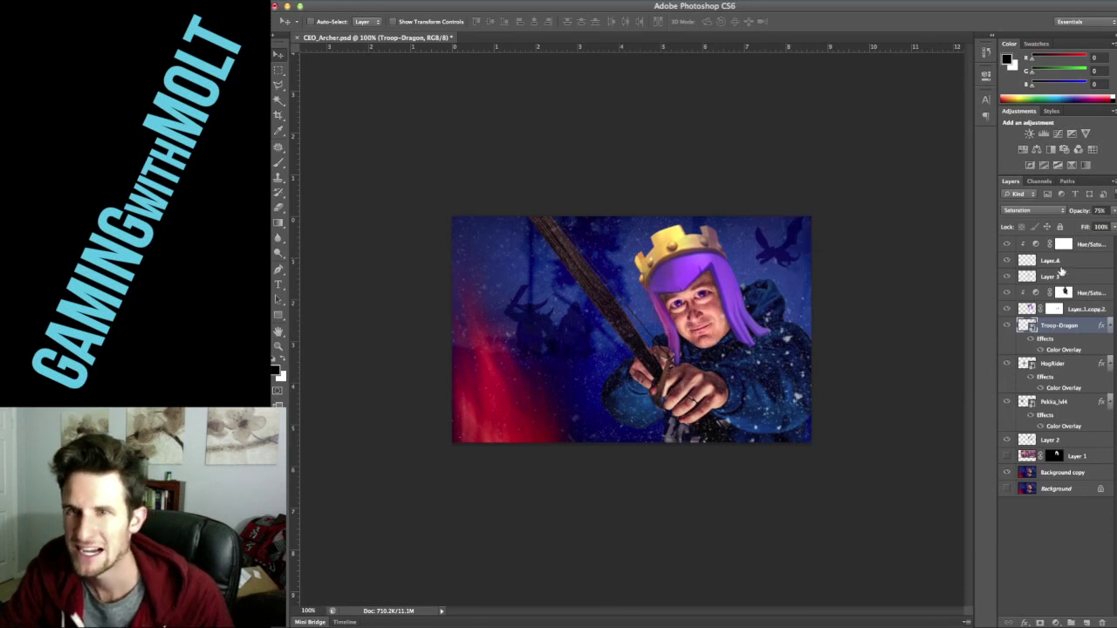
Step: Try several opacity values for the Troop-Dragon layer and set it to 25%
{"action": "type", "text": "25"}
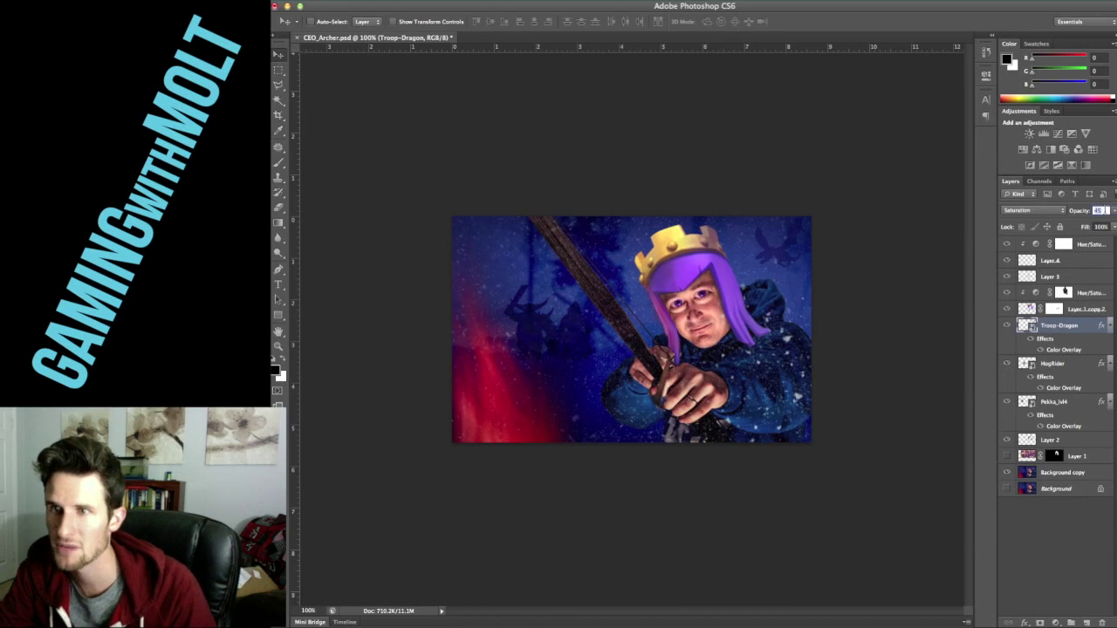
{"action": "type", "text": "350"}
{"action": "left_click", "coordinate": [523, 240]}
{"action": "key", "text": "Return"}
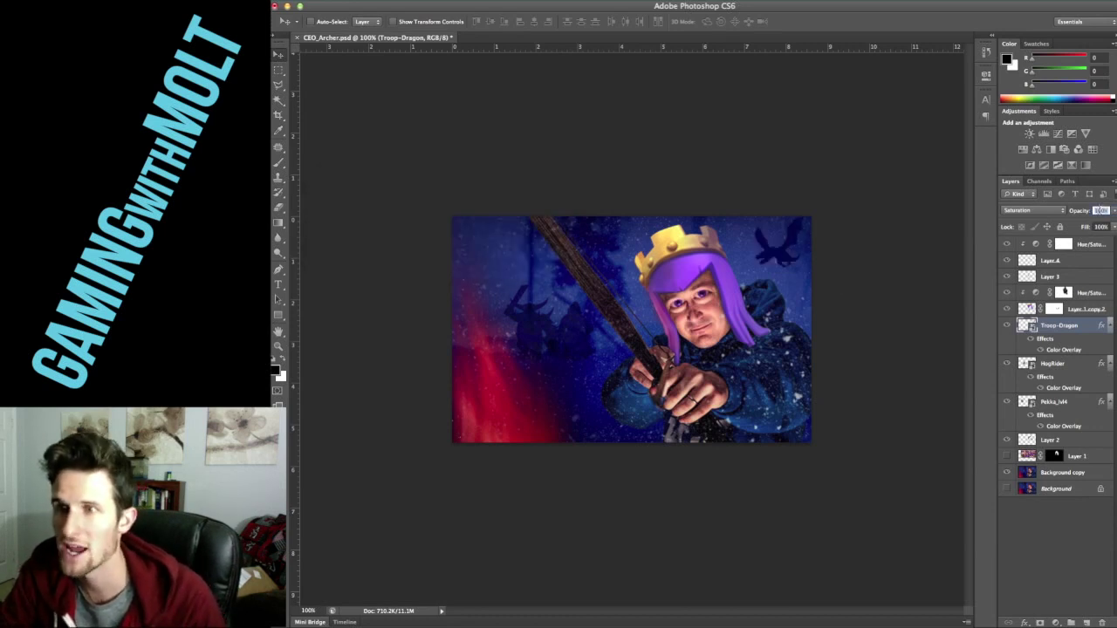
{"action": "type", "text": "25"}
{"action": "key", "text": "Return"}
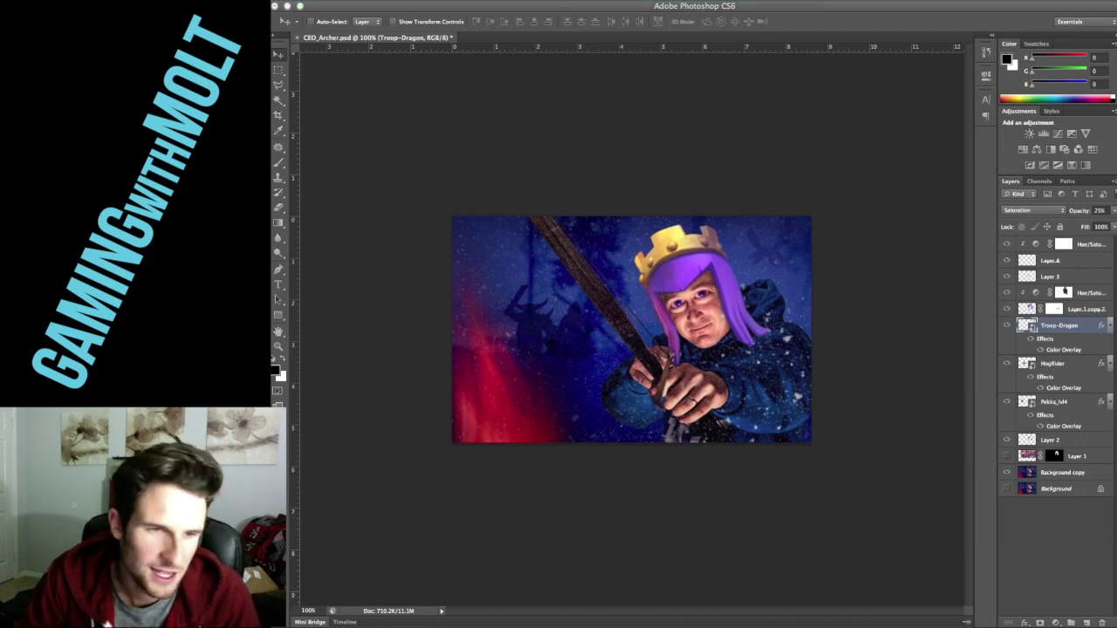
Step: Place the art_minion image above the Troop-Dragon layer, scaled down and positioned behind the bow
{"action": "key", "text": "ctrl+t"}
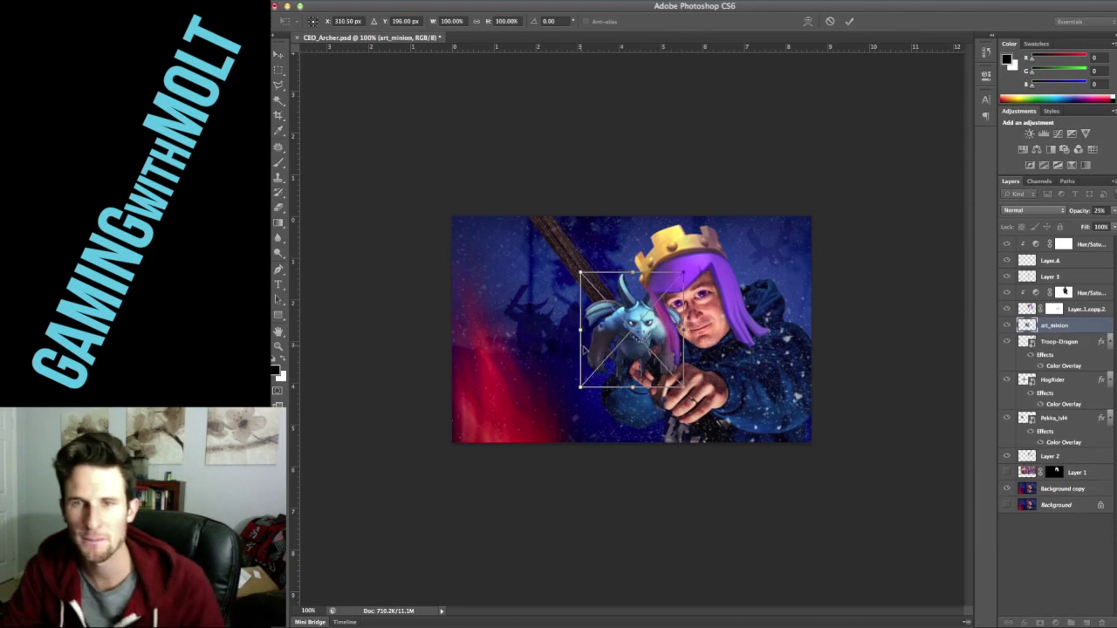
{"action": "left_click_drag", "start_coordinate": [648, 321], "coordinate": [586, 336]}
{"action": "left_click_drag", "start_coordinate": [640, 278], "coordinate": [587, 329]}
{"action": "key", "text": "Return"}
Step: Copy the Color Overlay effect onto art_minion, and set that layer to 75% opacity with Saturation blend mode
{"action": "left_click_drag", "start_coordinate": [1038, 354], "coordinate": [1052, 328]}
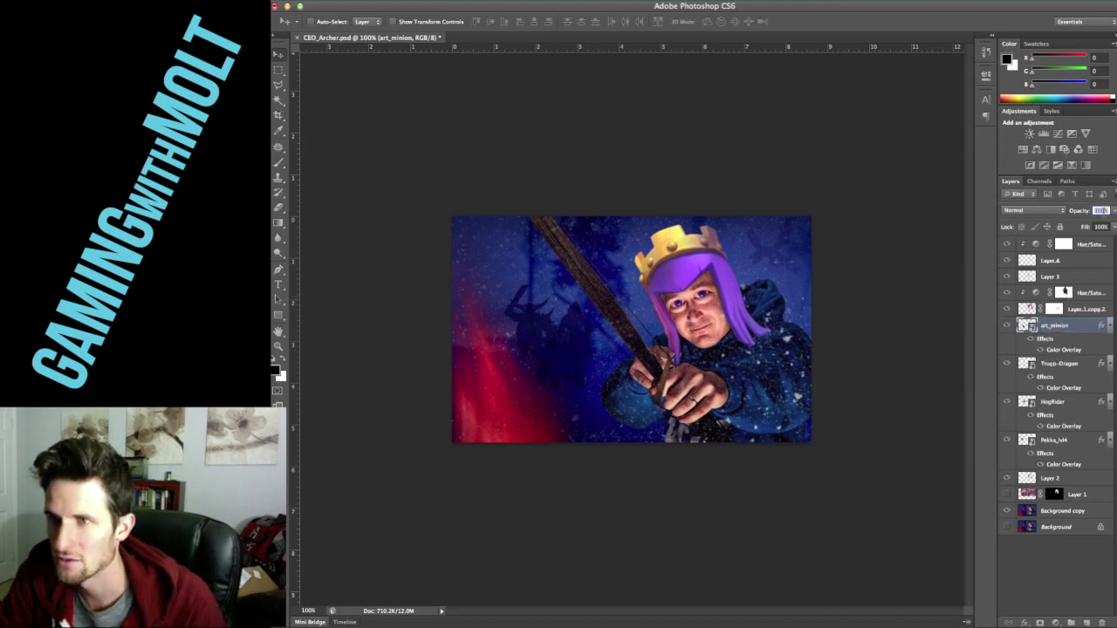
{"action": "left_click", "coordinate": [1033, 210]}
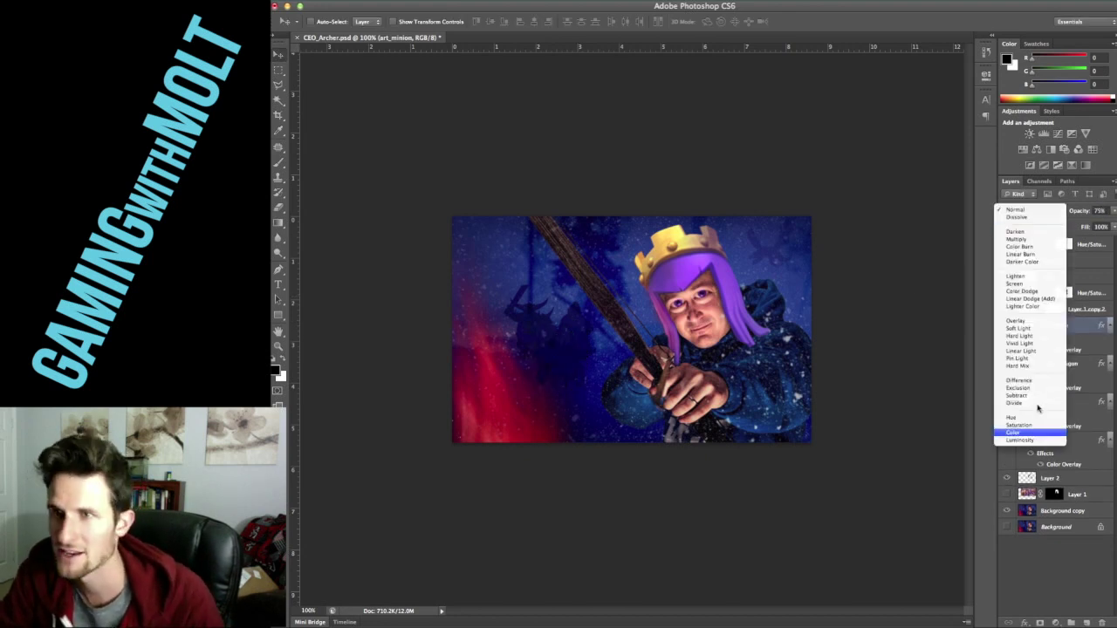
{"action": "left_click", "coordinate": [1035, 430]}
Step: Move the minion silhouette into the sky on the bow's left side and scale it down further
{"action": "left_click_drag", "start_coordinate": [569, 374], "coordinate": [511, 276]}
{"action": "key", "text": "ctrl+t"}
{"action": "key", "text": "Return"}
{"action": "key", "text": "ctrl+t"}
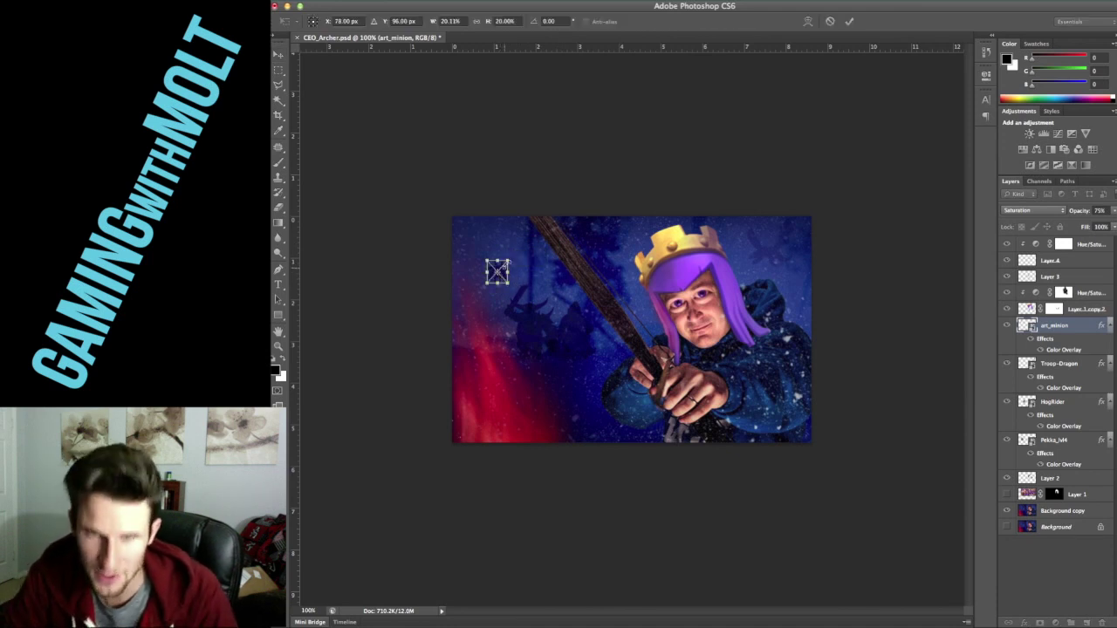
{"action": "key", "text": "Return"}
Step: Duplicate the minion twice beside the original, scaling the copies to about 14% and 7.5% to form a small group
{"action": "left_click_drag", "start_coordinate": [499, 275], "coordinate": [519, 272]}
{"action": "key", "text": "ctrl+t"}
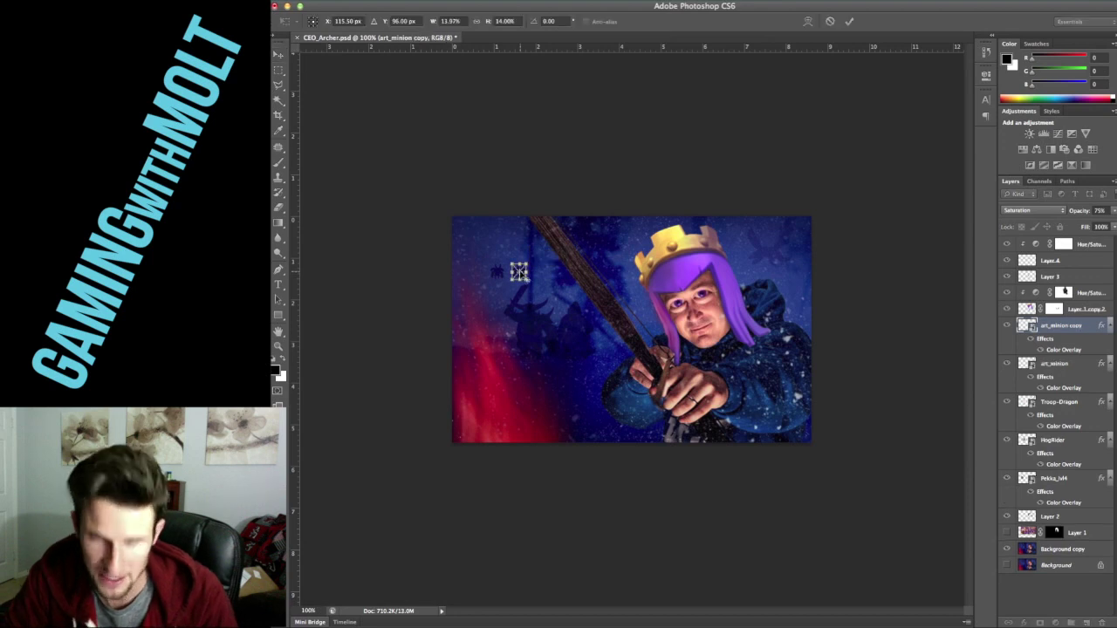
{"action": "key", "text": "Return"}
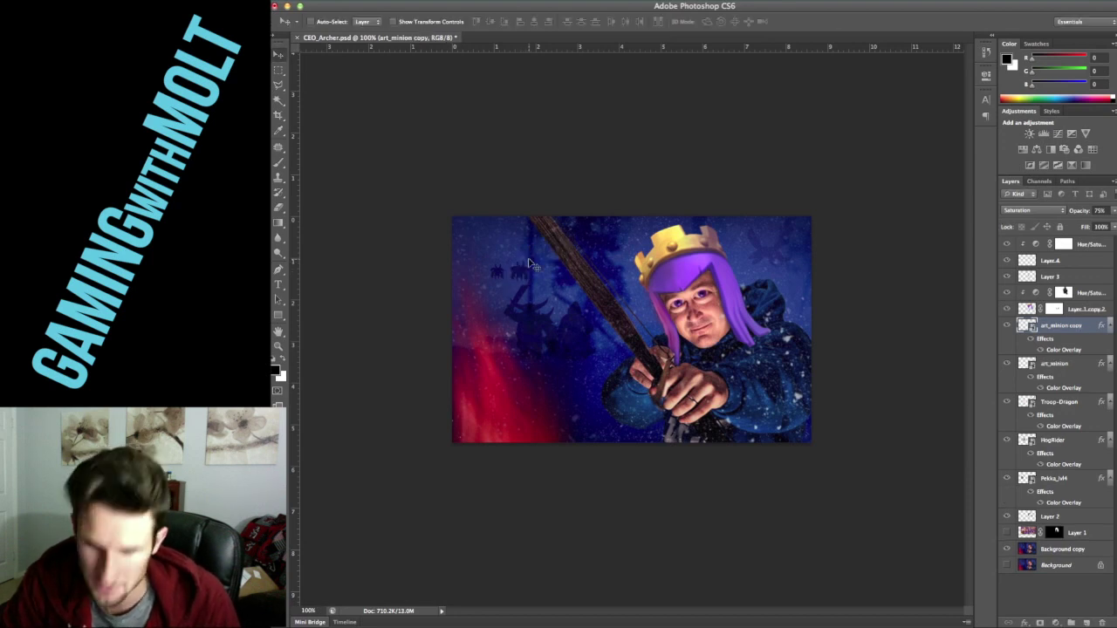
{"action": "mouse_move", "coordinate": [523, 270]}
{"action": "left_mouse_down"}
{"action": "mouse_move", "coordinate": [537, 267]}
{"action": "mouse_move", "coordinate": [498, 255]}
{"action": "mouse_move", "coordinate": [515, 290]}
{"action": "left_mouse_up"}
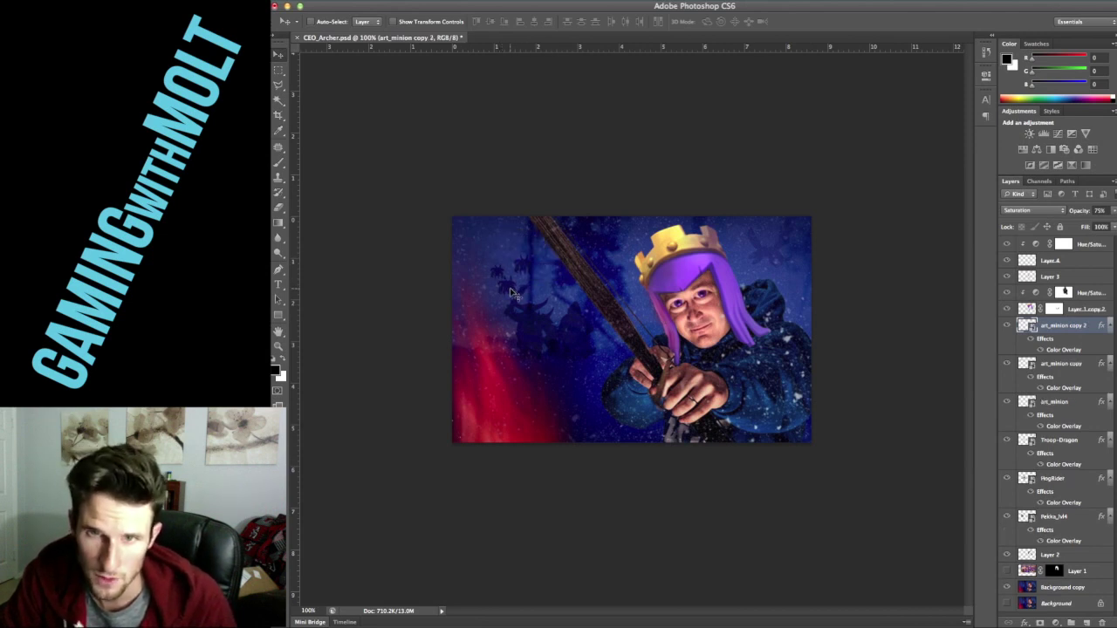
{"action": "key", "text": "ctrl+t"}
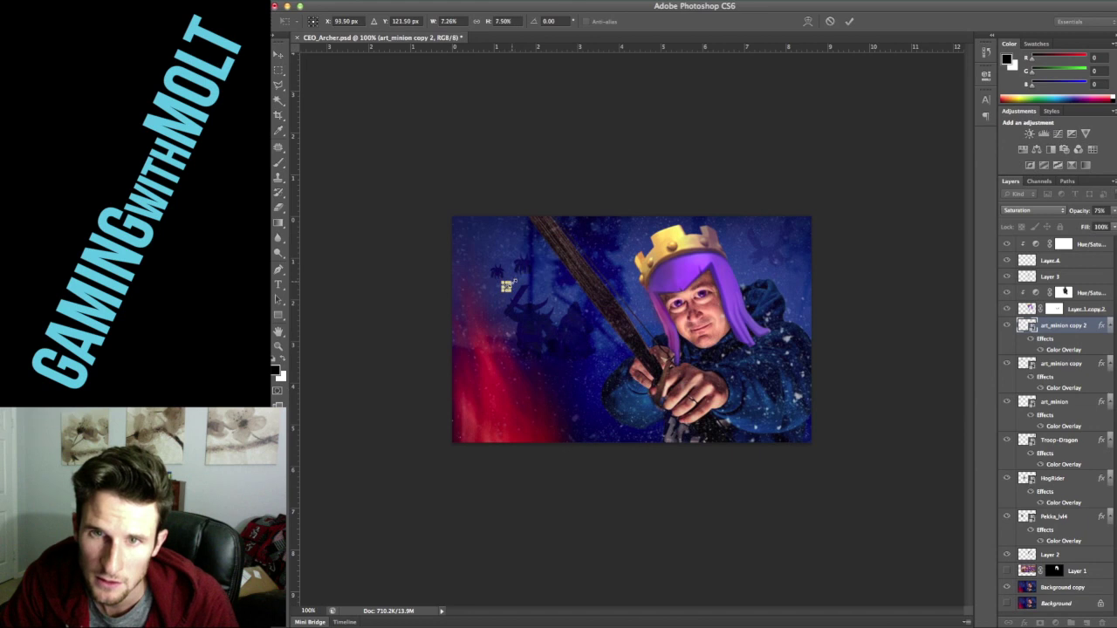
{"action": "key", "text": "Return"}
{"action": "left_click_drag", "start_coordinate": [506, 289], "coordinate": [512, 279]}
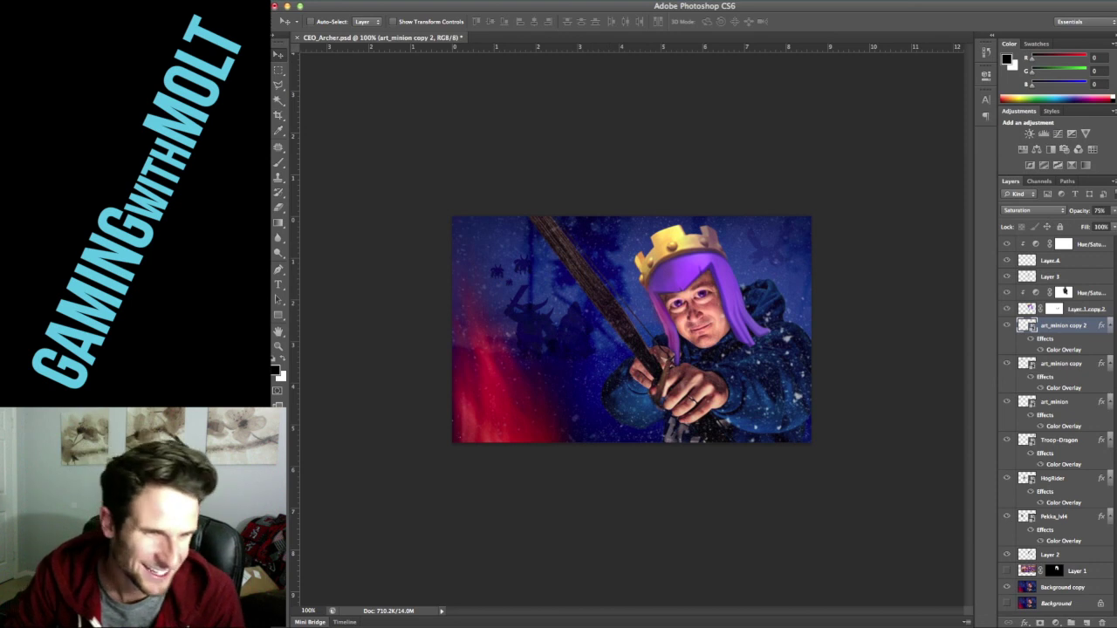
Step: Place the Hero-BK image above the minion layers, left of the archer, and scale it to about 111%
{"action": "left_click_drag", "start_coordinate": [277, 515], "coordinate": [601, 351]}
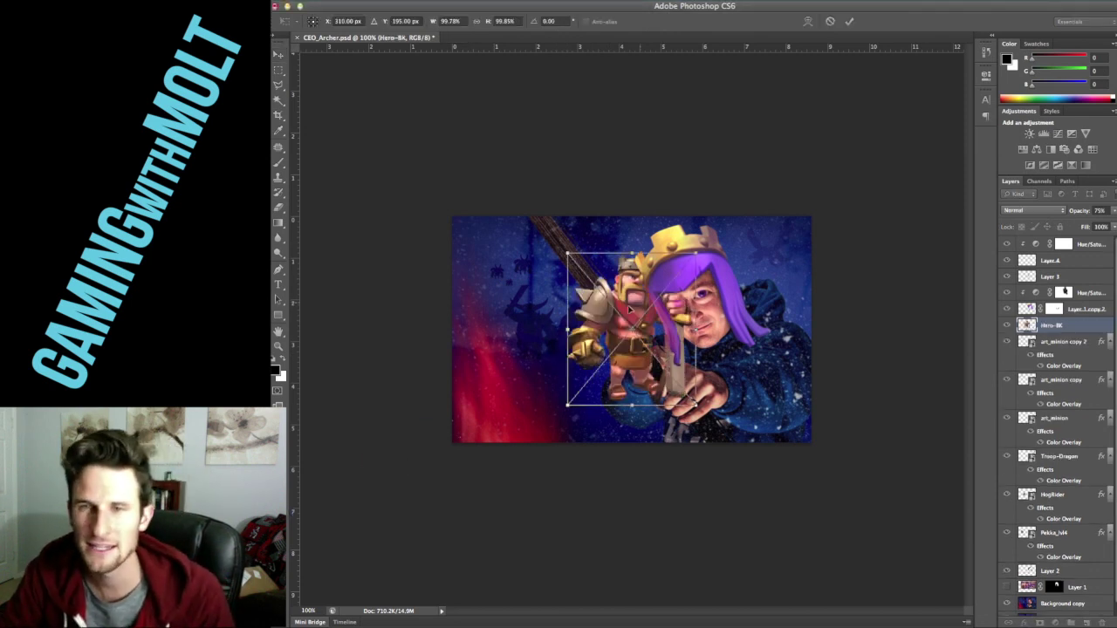
{"action": "left_click_drag", "start_coordinate": [630, 312], "coordinate": [568, 306]}
{"action": "left_click_drag", "start_coordinate": [606, 273], "coordinate": [614, 261]}
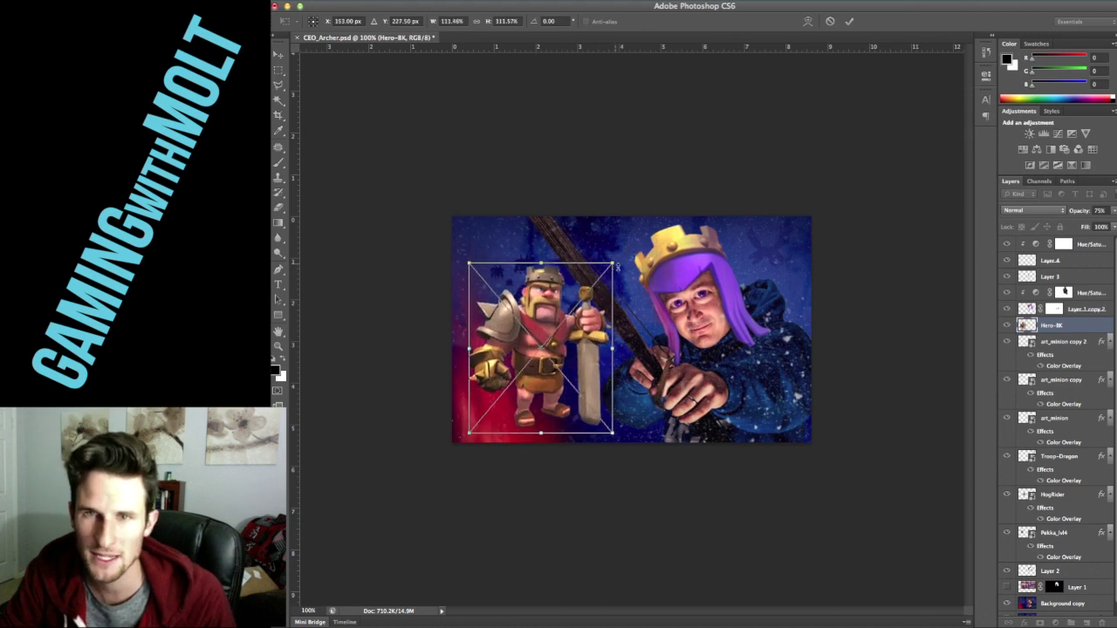
{"action": "key", "text": "Return"}
Step: Copy the Color Overlay effect onto Hero-BK, and set that layer to Saturation blend mode with 25% opacity
{"action": "left_click_drag", "start_coordinate": [1046, 361], "coordinate": [1051, 325]}
{"action": "left_click", "coordinate": [1034, 210]}
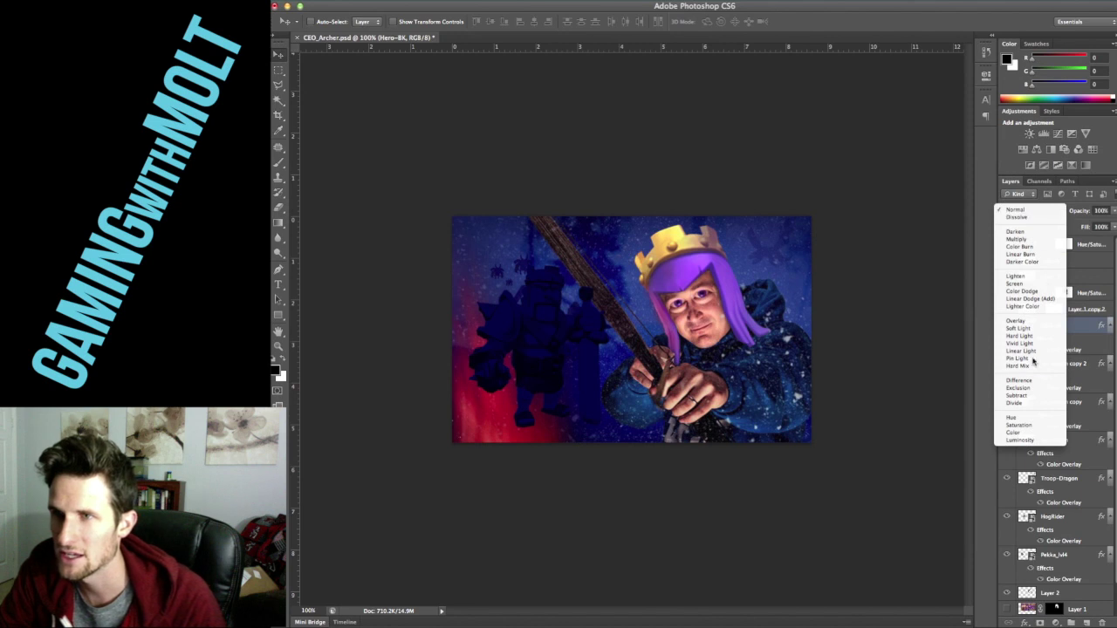
{"action": "left_click", "coordinate": [1036, 426]}
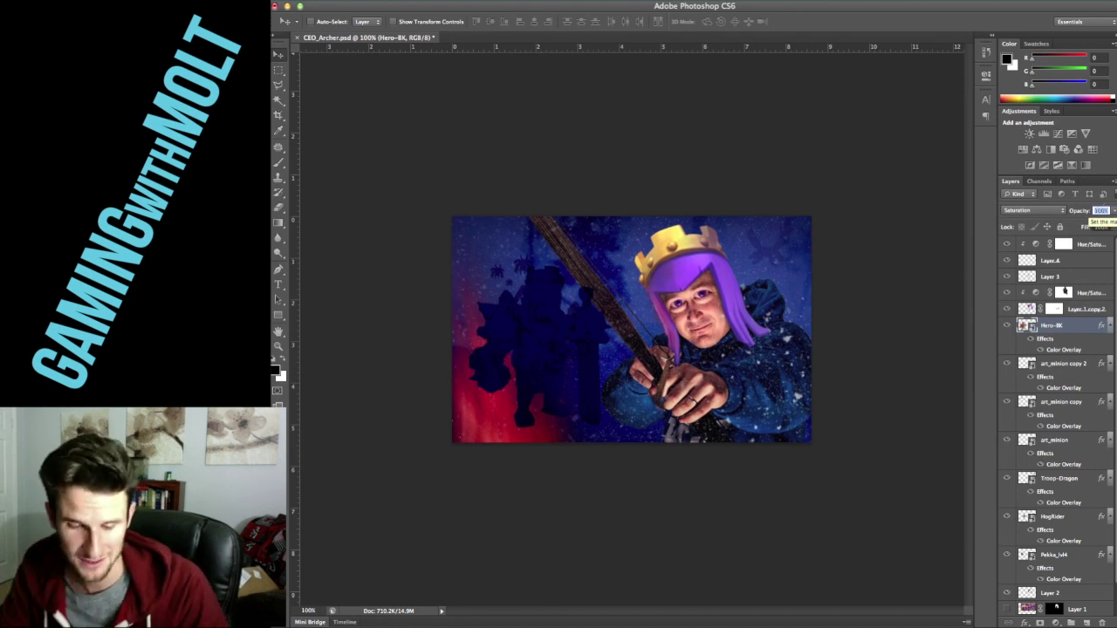
{"action": "type", "text": "75"}
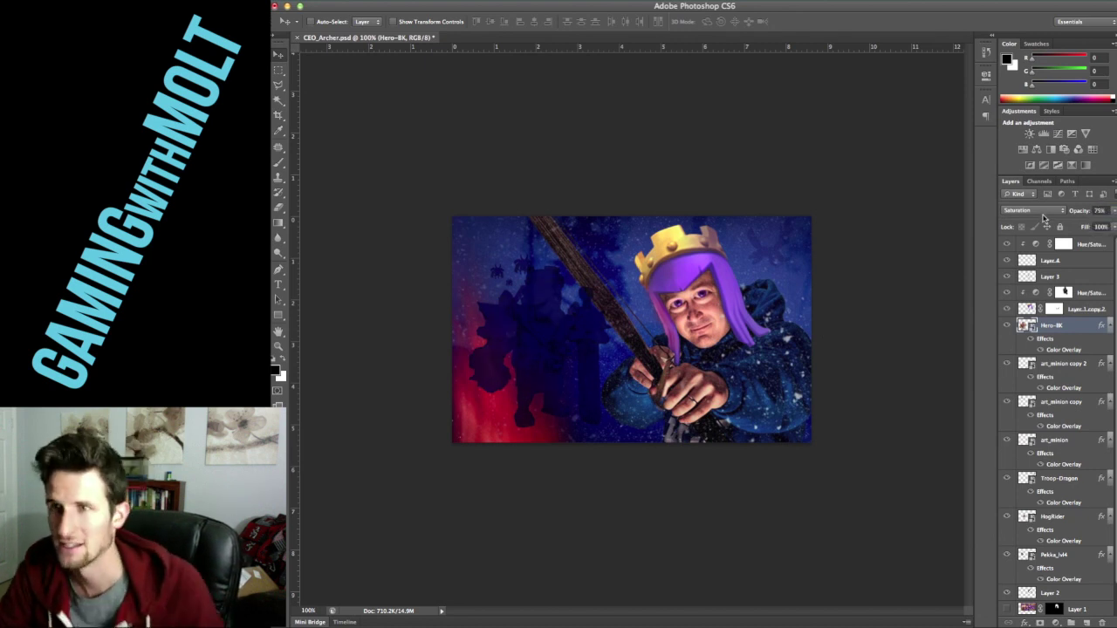
{"action": "left_click", "coordinate": [1104, 210]}
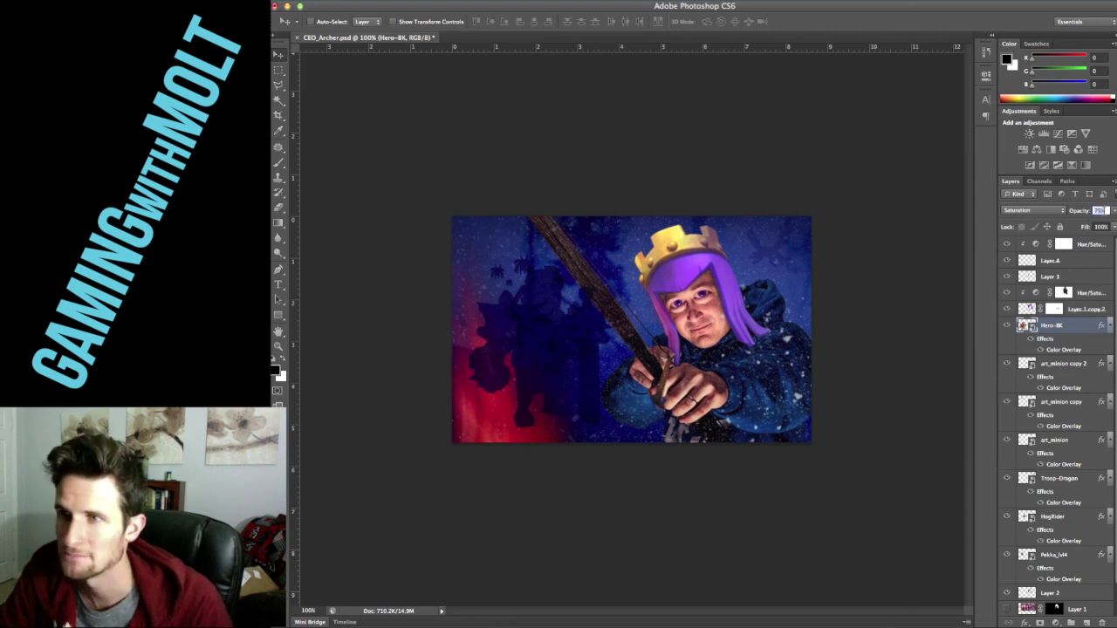
{"action": "type", "text": "25"}
{"action": "key", "text": "Return"}
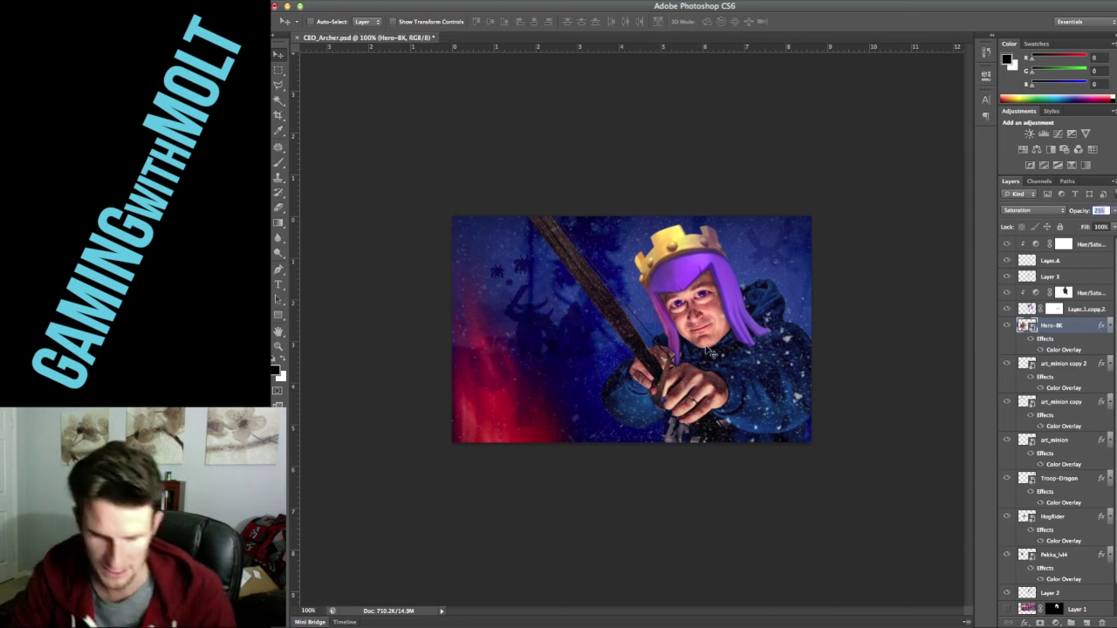
Step: Scale the king silhouette down behind the other troops and reorder Hero-BK directly below the Pekka_lvl4 layer
{"action": "key", "text": "ctrl+t"}
{"action": "left_click_drag", "start_coordinate": [618, 262], "coordinate": [572, 307]}
{"action": "key", "text": "Return"}
{"action": "left_click_drag", "start_coordinate": [534, 349], "coordinate": [558, 326]}
{"action": "scroll", "coordinate": [1089, 364], "scroll_direction": "down", "scroll_amount": 1}
{"action": "left_click_drag", "start_coordinate": [1082, 325], "coordinate": [1079, 580]}
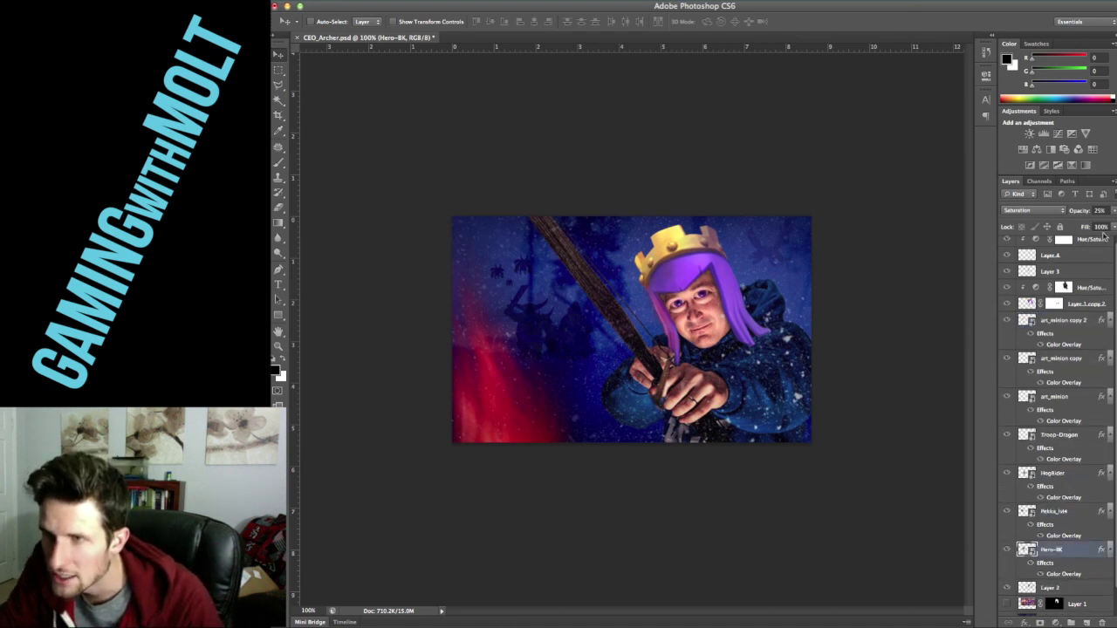
Step: Set Hero-BK's opacity to 80% and nudge the king silhouette into position
{"action": "left_click", "coordinate": [1099, 210]}
{"action": "type", "text": "80"}
{"action": "key", "text": "Return"}
{"action": "left_click_drag", "start_coordinate": [551, 308], "coordinate": [552, 307]}
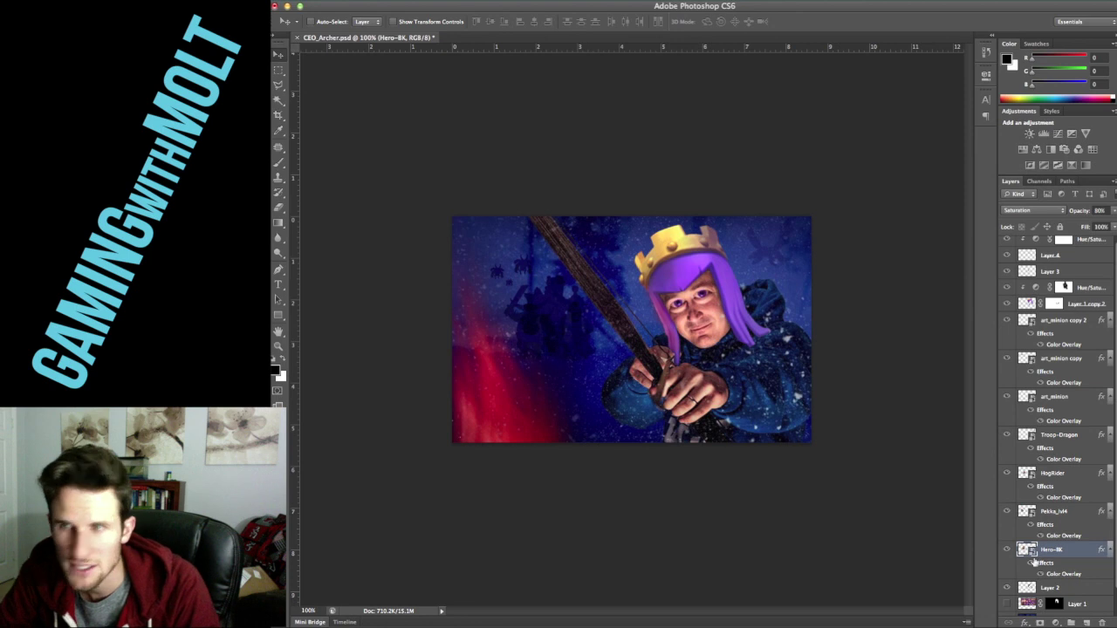
Step: Add a layer mask to Hero-BK that hides the areas overlapping the Pekka_lvl4 and HogRider shapes
{"action": "left_click", "coordinate": [1057, 621]}
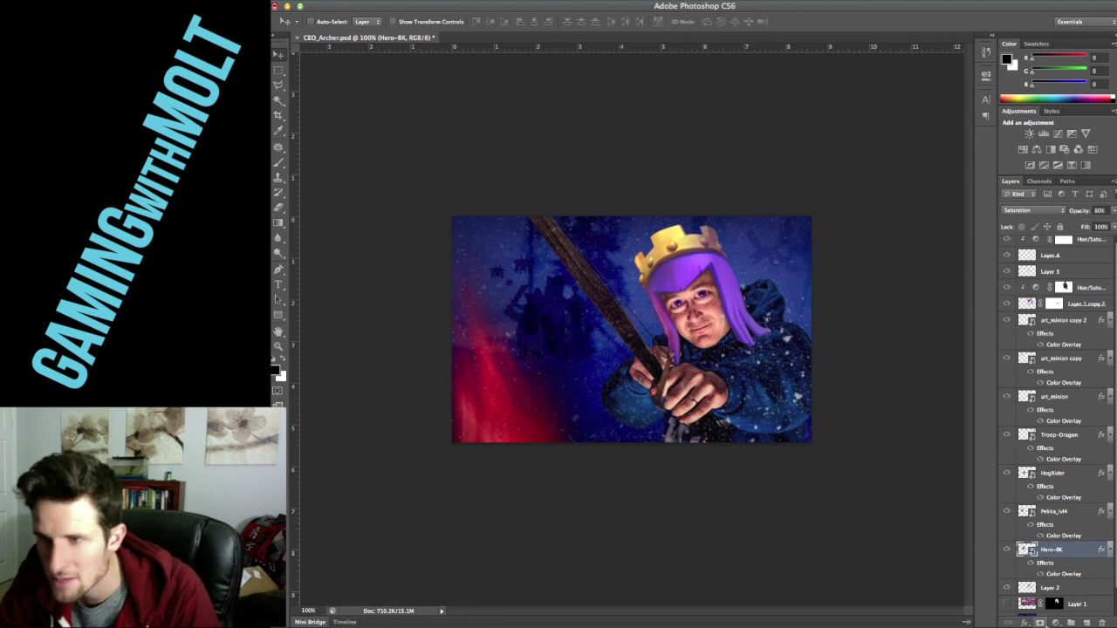
{"action": "left_click", "coordinate": [1028, 515], "text": "super"}
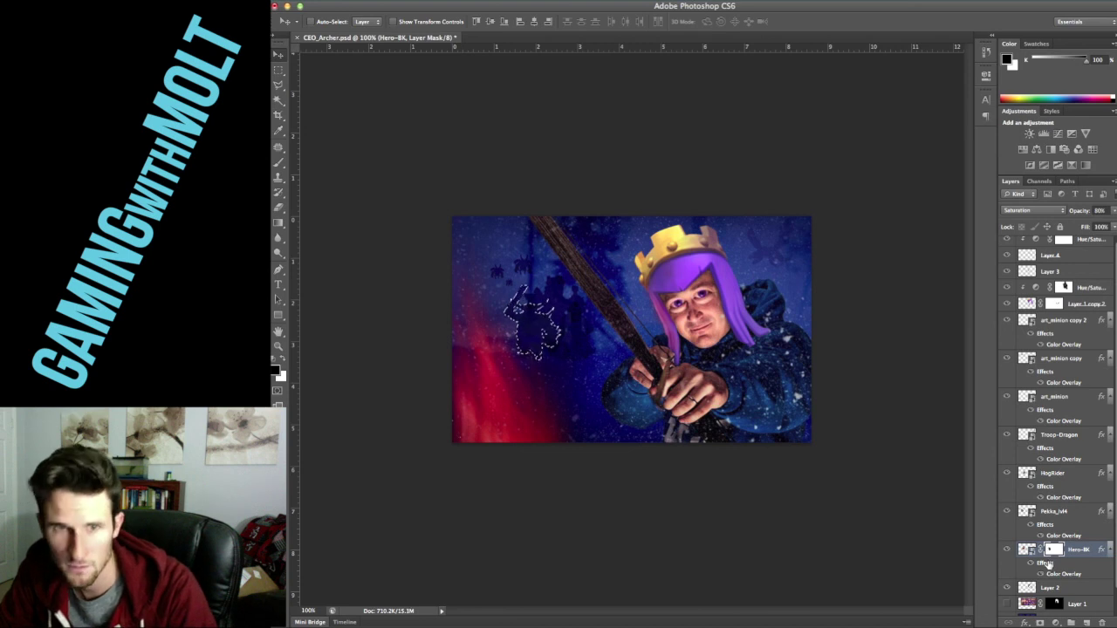
{"action": "left_click", "coordinate": [1073, 476]}
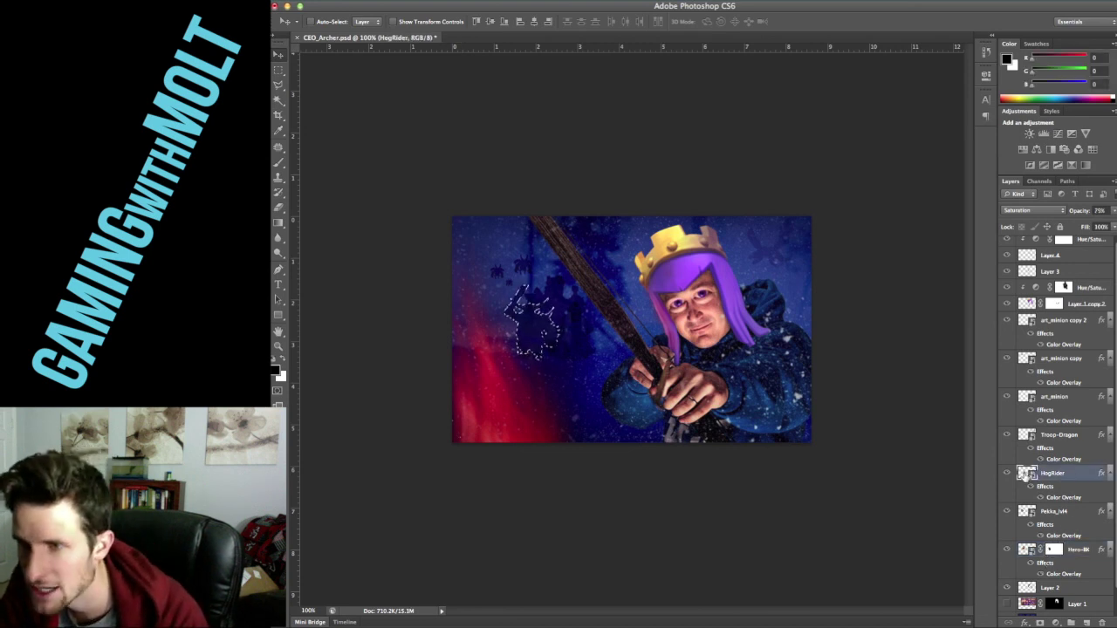
{"action": "left_click", "coordinate": [1027, 476], "text": "super"}
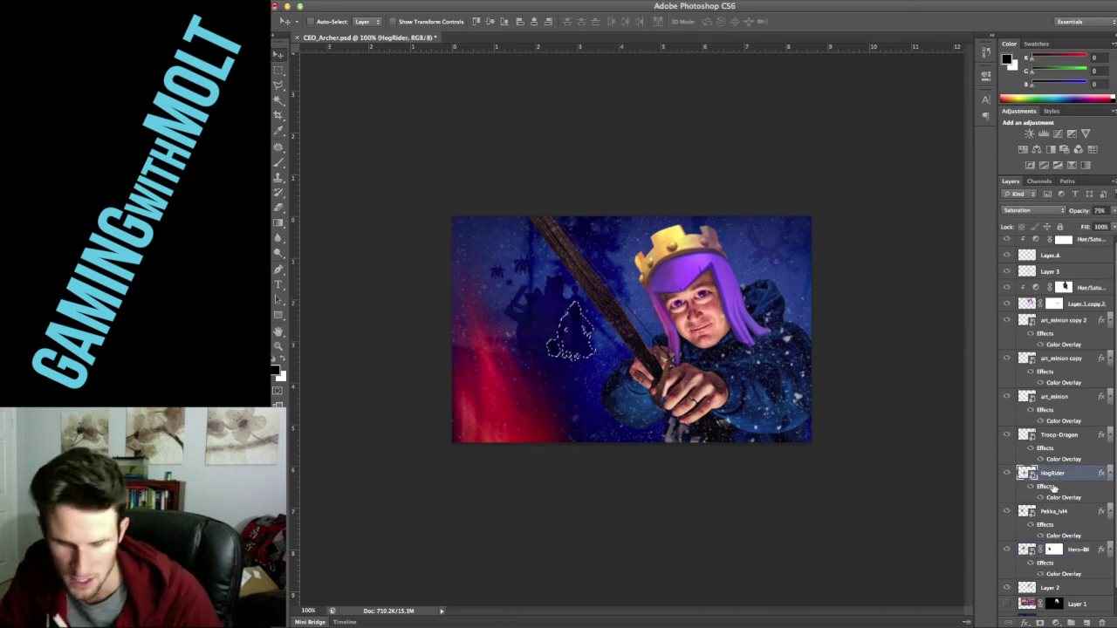
{"action": "left_click", "coordinate": [1054, 549]}
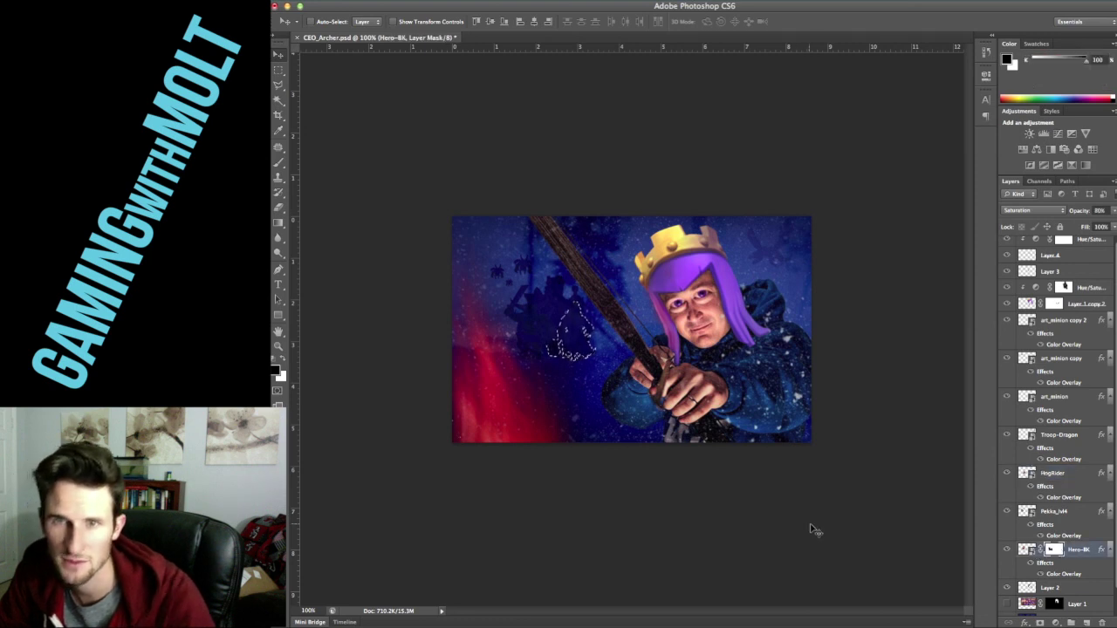
{"action": "key", "text": "ctrl+d"}
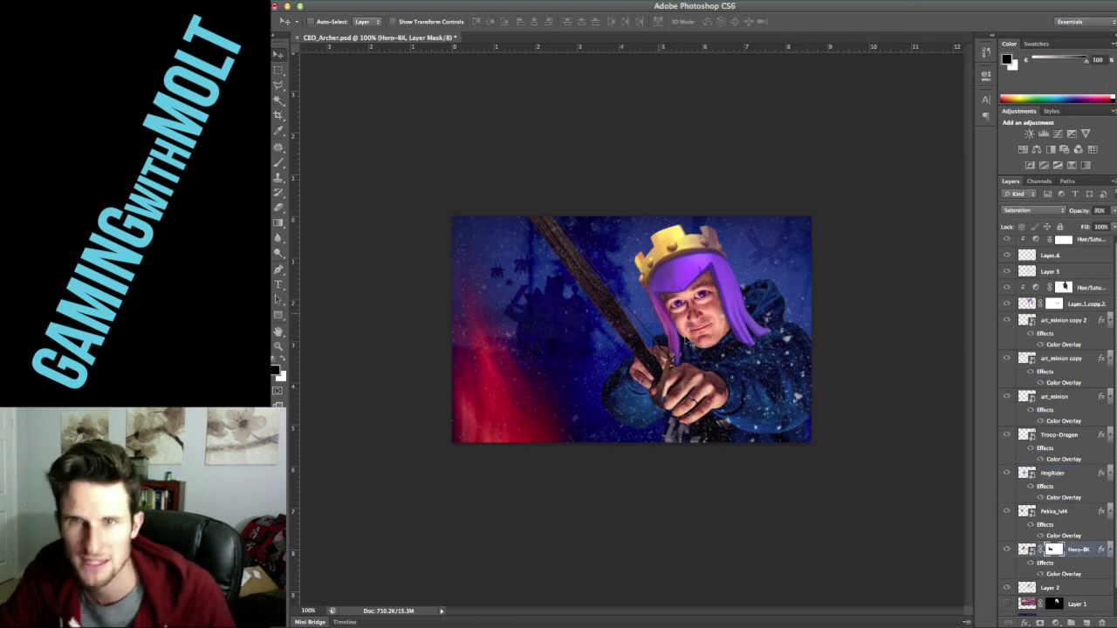
Step: Undo the HogRider part of the Hero-BK mask and reposition the hog rider silhouette near the bow
{"action": "left_click_drag", "start_coordinate": [572, 348], "coordinate": [597, 349]}
{"action": "key", "text": "alt+super+z"}
{"action": "key", "text": "alt+super+z"}
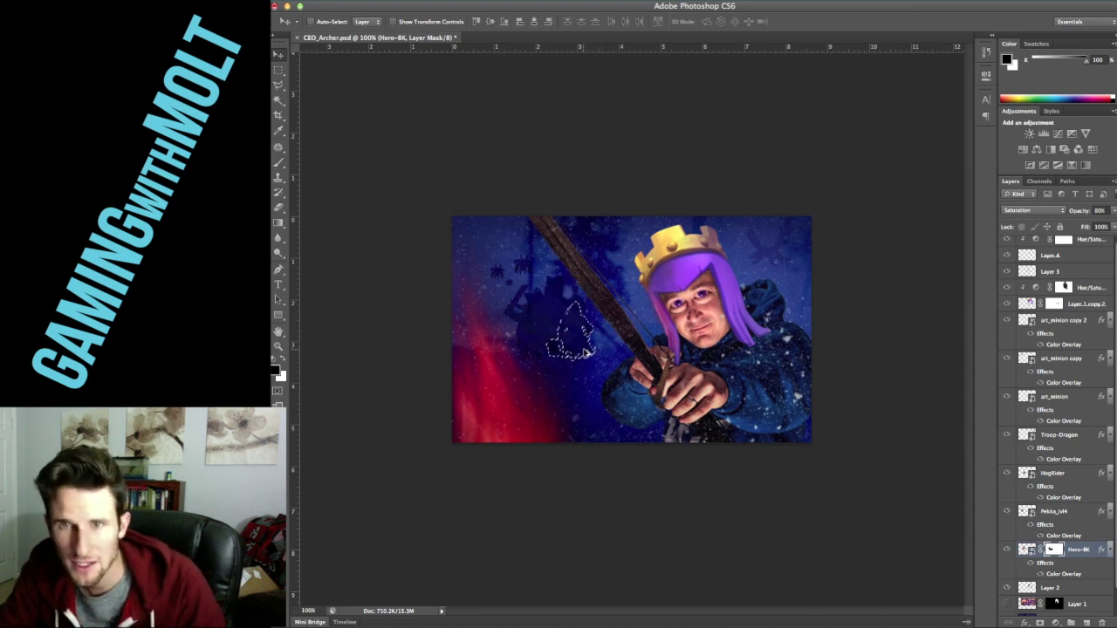
{"action": "key", "text": "alt+super+z"}
{"action": "left_click_drag", "start_coordinate": [559, 345], "coordinate": [556, 311]}
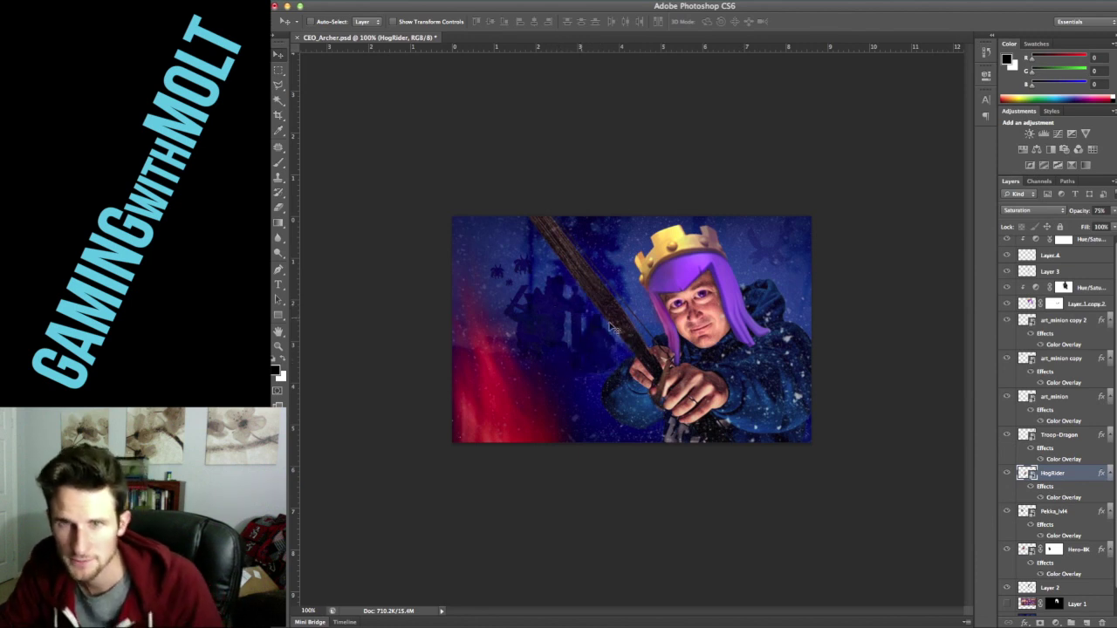
Step: Delete the Hero-BK layer mask and move the king silhouette slightly down and to the left
{"action": "left_click", "coordinate": [1056, 551]}
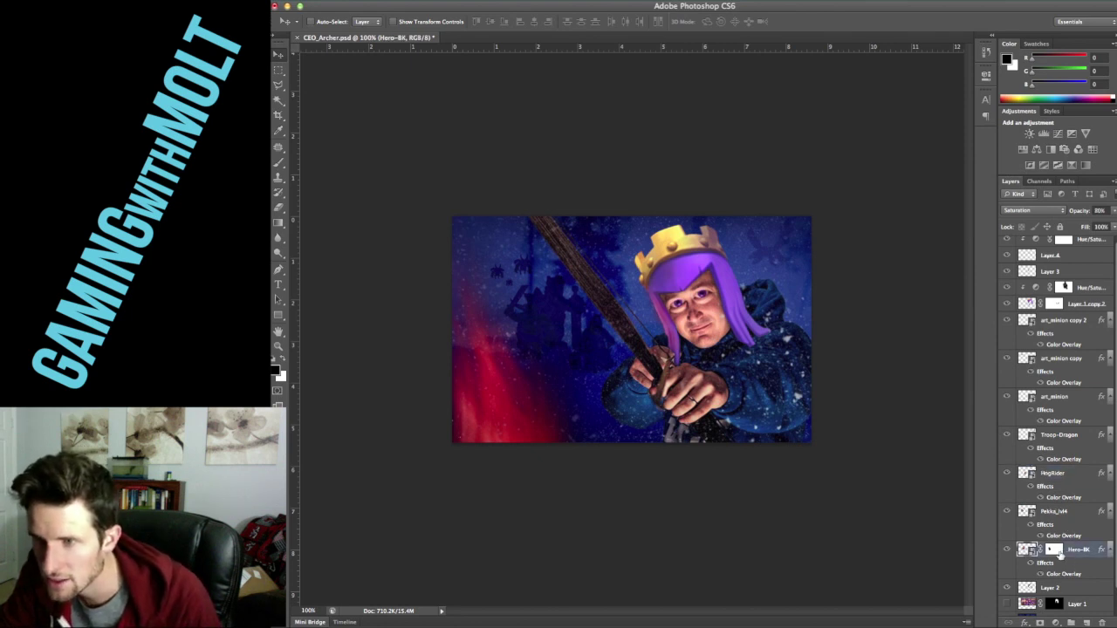
{"action": "right_click", "coordinate": [1057, 551]}
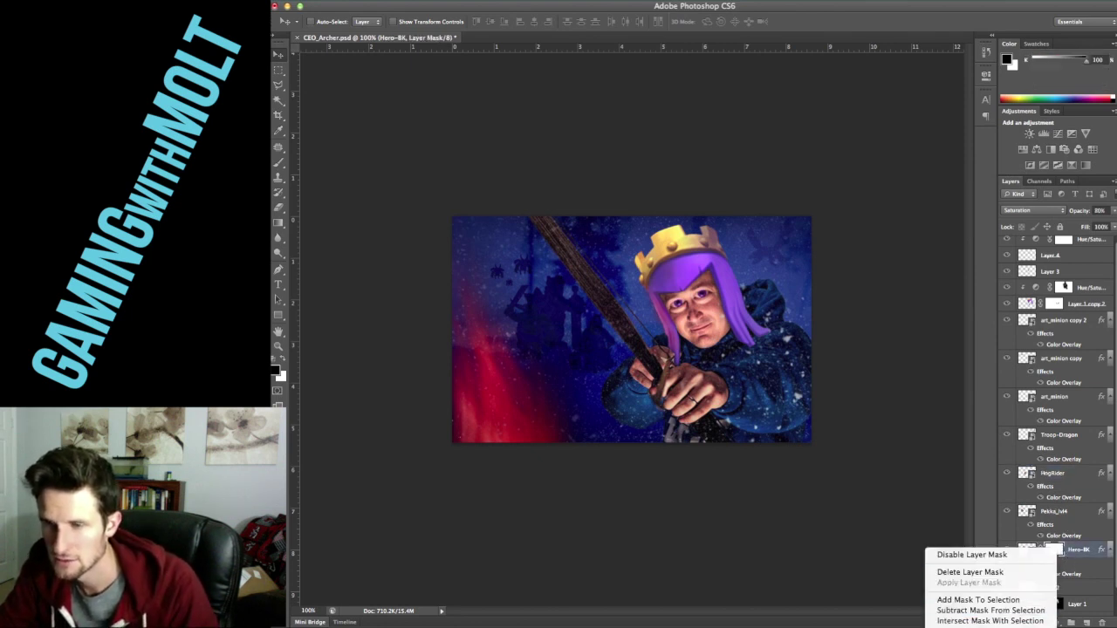
{"action": "left_click", "coordinate": [970, 571]}
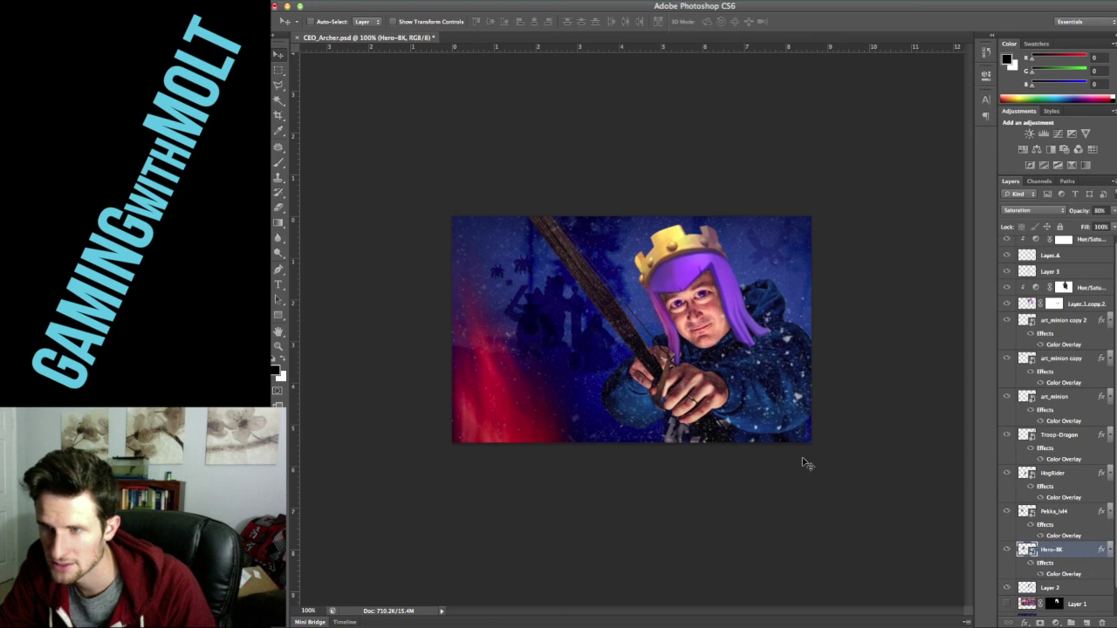
{"action": "left_click_drag", "start_coordinate": [545, 293], "coordinate": [528, 310]}
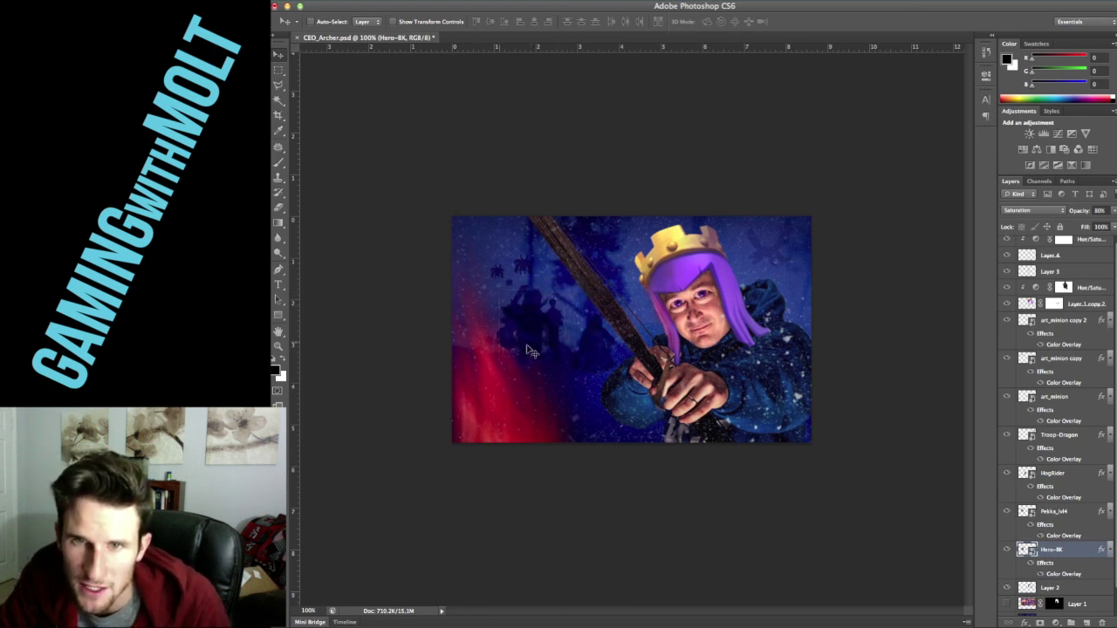
Step: Add a fresh layer mask to Hero-BK and brush out the king's edge near the red glow with a 45 px brush
{"action": "left_click", "coordinate": [1039, 622]}
{"action": "key", "text": "b"}
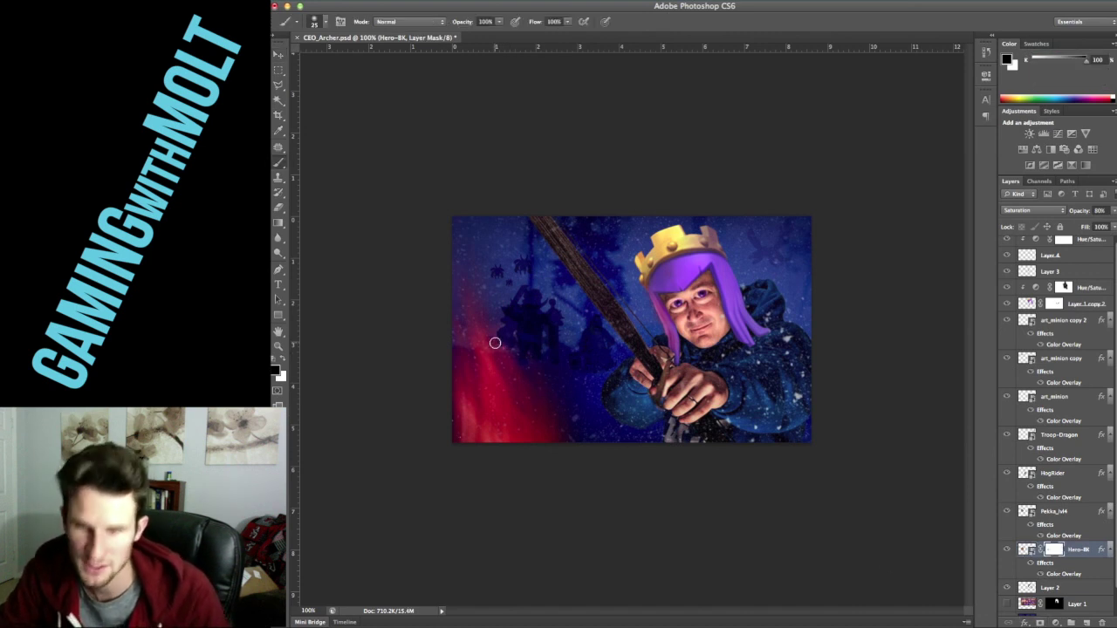
{"action": "key", "text": "bracketright"}
{"action": "key", "text": "bracketright"}
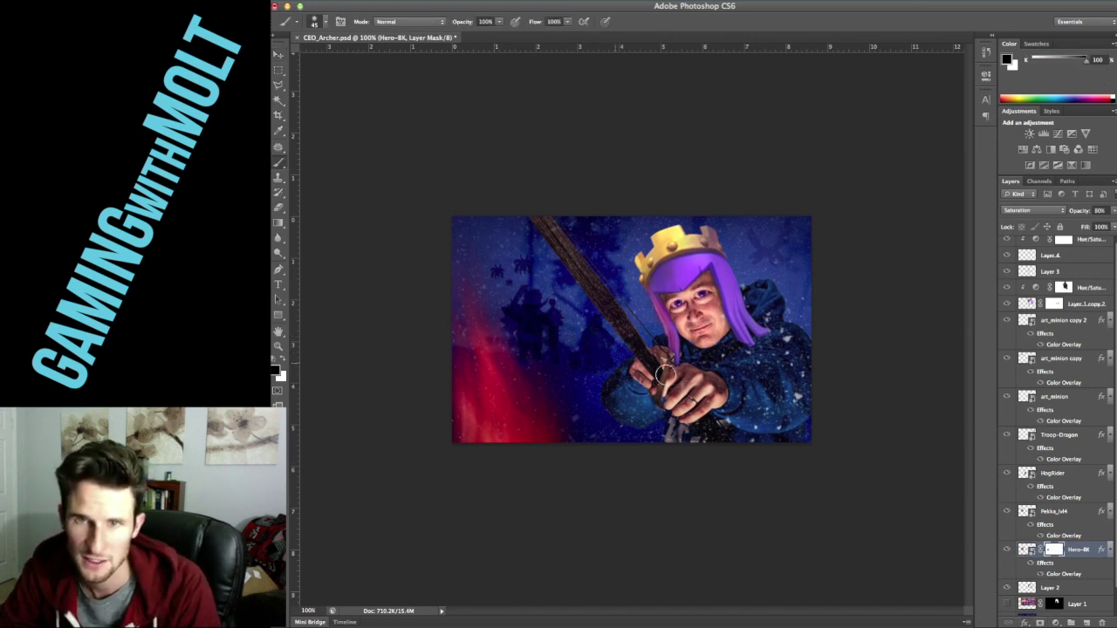
Step: Move the Pekka_lvl4 silhouette right toward the bow and the HogRider silhouette lower in the scene
{"action": "left_click", "coordinate": [1066, 516]}
{"action": "key", "text": "v"}
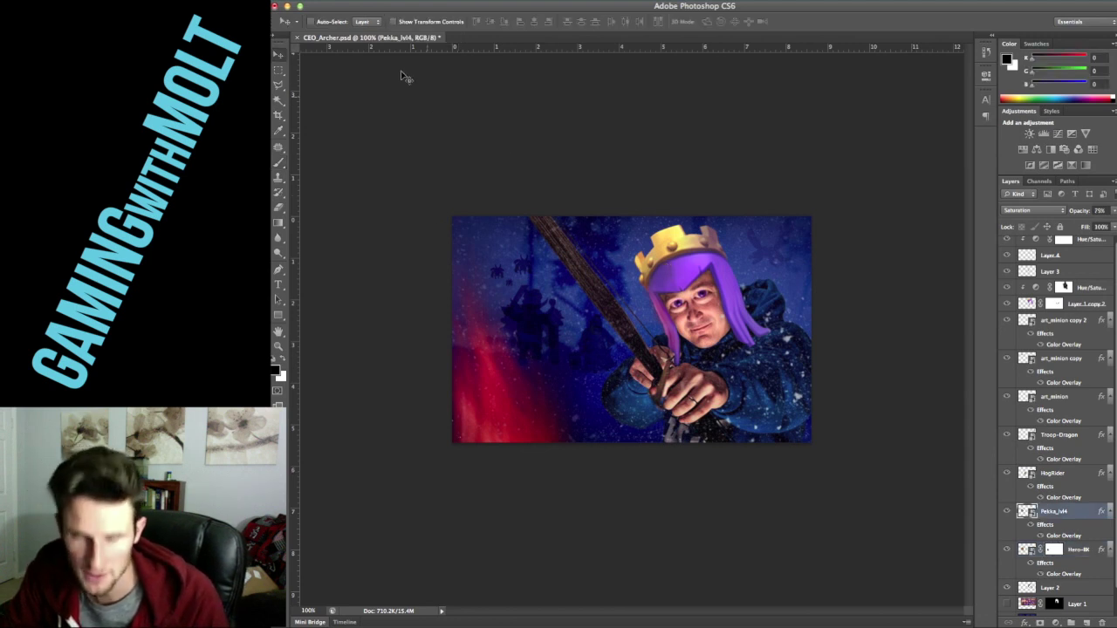
{"action": "left_click_drag", "start_coordinate": [551, 283], "coordinate": [602, 299]}
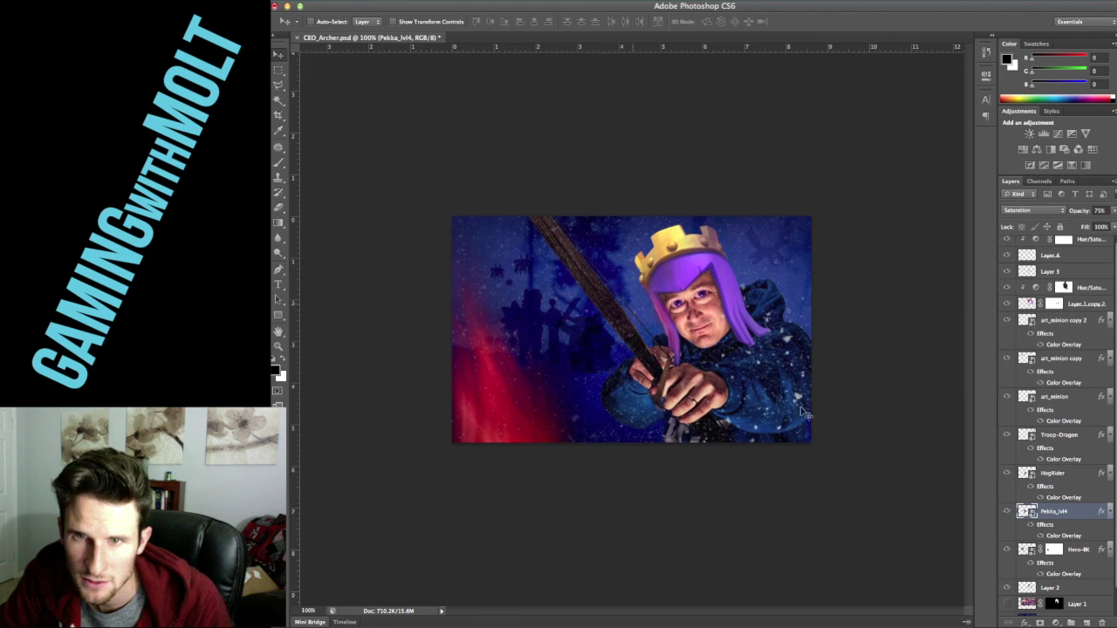
{"action": "left_click", "coordinate": [1054, 473]}
{"action": "left_click_drag", "start_coordinate": [569, 348], "coordinate": [567, 392]}
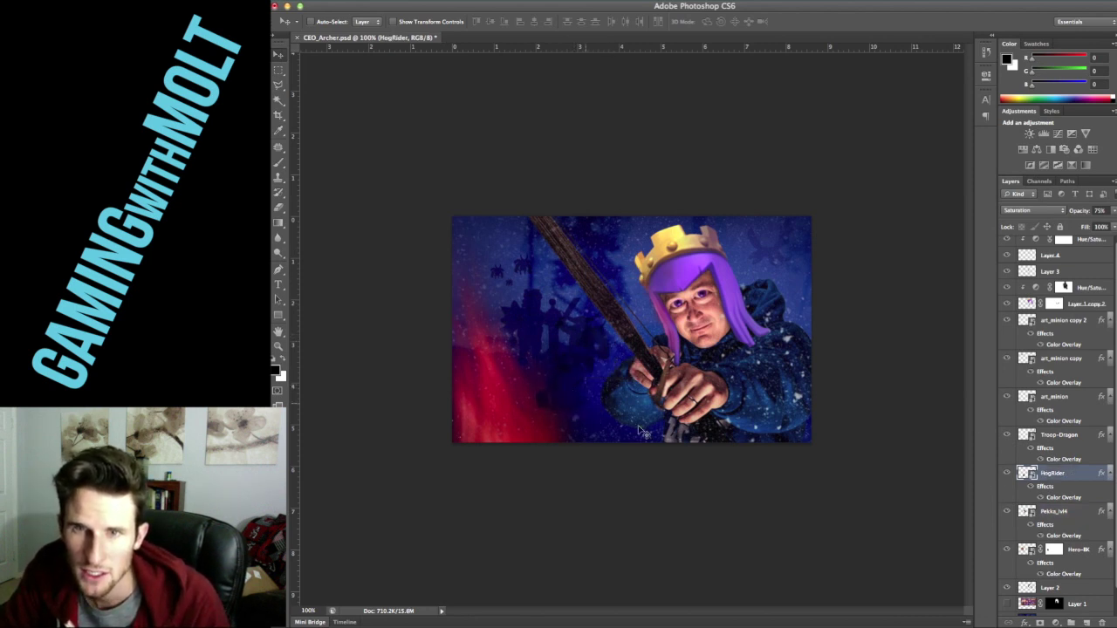
Step: Add a layer mask to HogRider and brush out its lower left edge over the red glow
{"action": "left_click", "coordinate": [1040, 622]}
{"action": "key", "text": "b"}
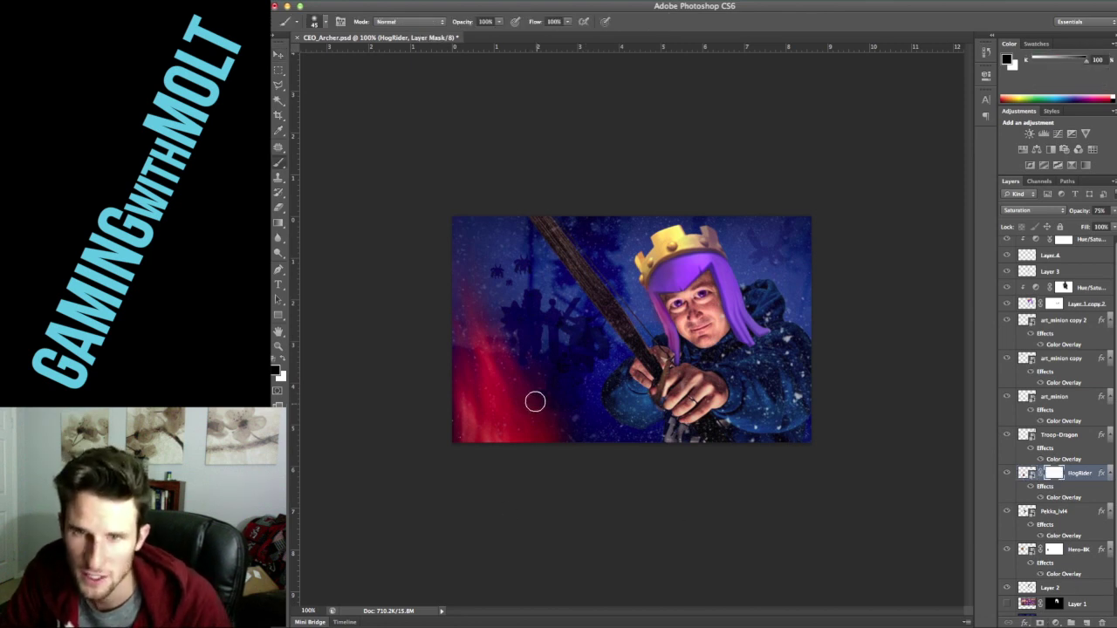
{"action": "left_click_drag", "start_coordinate": [539, 403], "coordinate": [541, 410]}
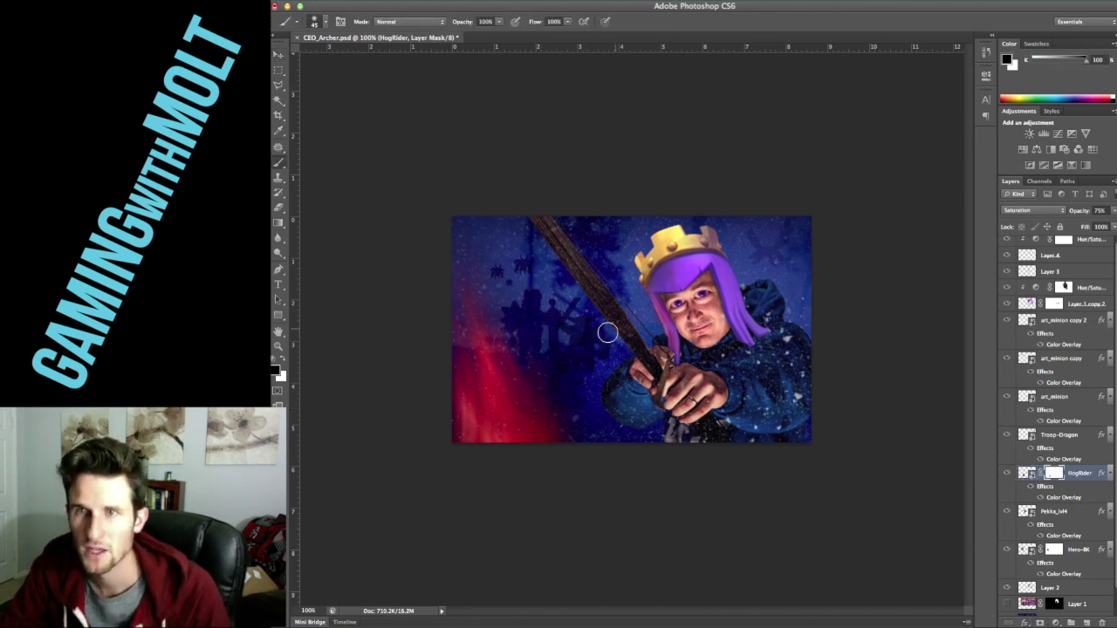
Step: Set the opacity of Pekka_lvl4 to 50% and of Hero-BK to 45%
{"action": "left_click", "coordinate": [1082, 514]}
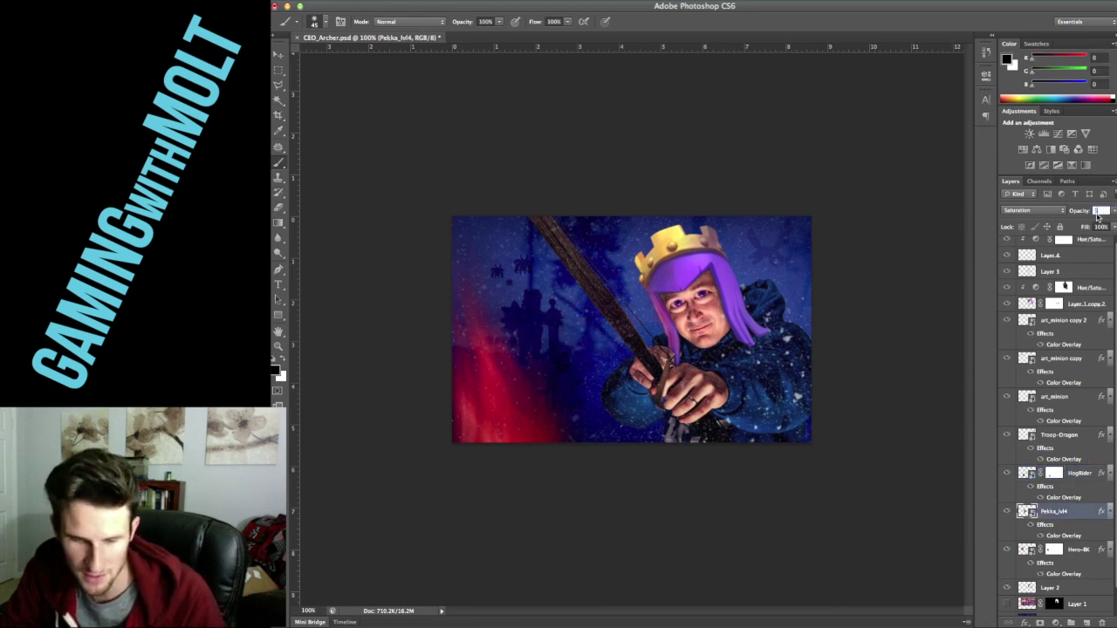
{"action": "key", "text": "v"}
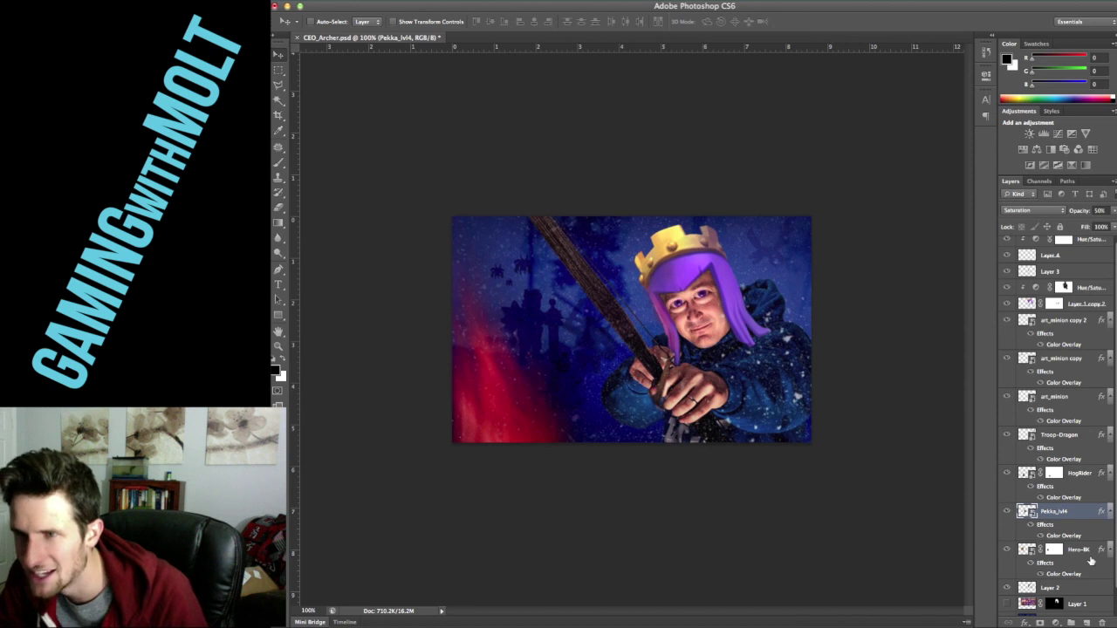
{"action": "left_click", "coordinate": [1015, 590]}
{"action": "left_click", "coordinate": [1082, 551]}
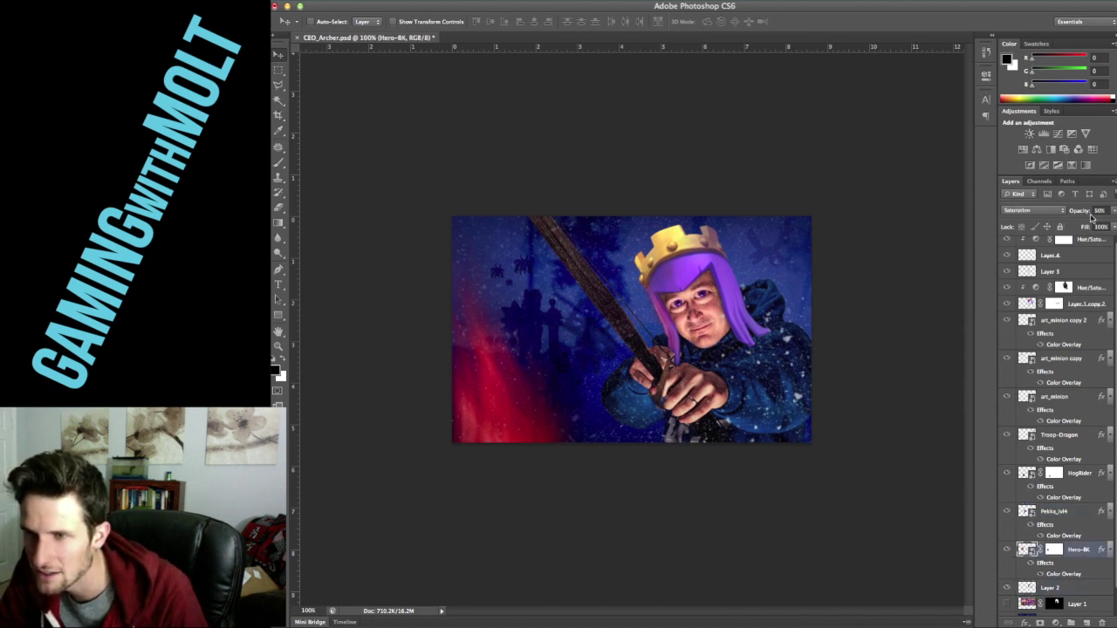
{"action": "left_click", "coordinate": [1102, 210]}
{"action": "type", "text": "50"}
{"action": "key", "text": "Return"}
{"action": "left_click", "coordinate": [1106, 210]}
{"action": "type", "text": "45"}
Step: Shift the king silhouette right toward the bow, and reposition the hog rider and the first minion copy with Auto-Select on
{"action": "left_click_drag", "start_coordinate": [541, 320], "coordinate": [590, 329]}
{"action": "left_click", "coordinate": [323, 23]}
{"action": "left_click_drag", "start_coordinate": [572, 377], "coordinate": [578, 379]}
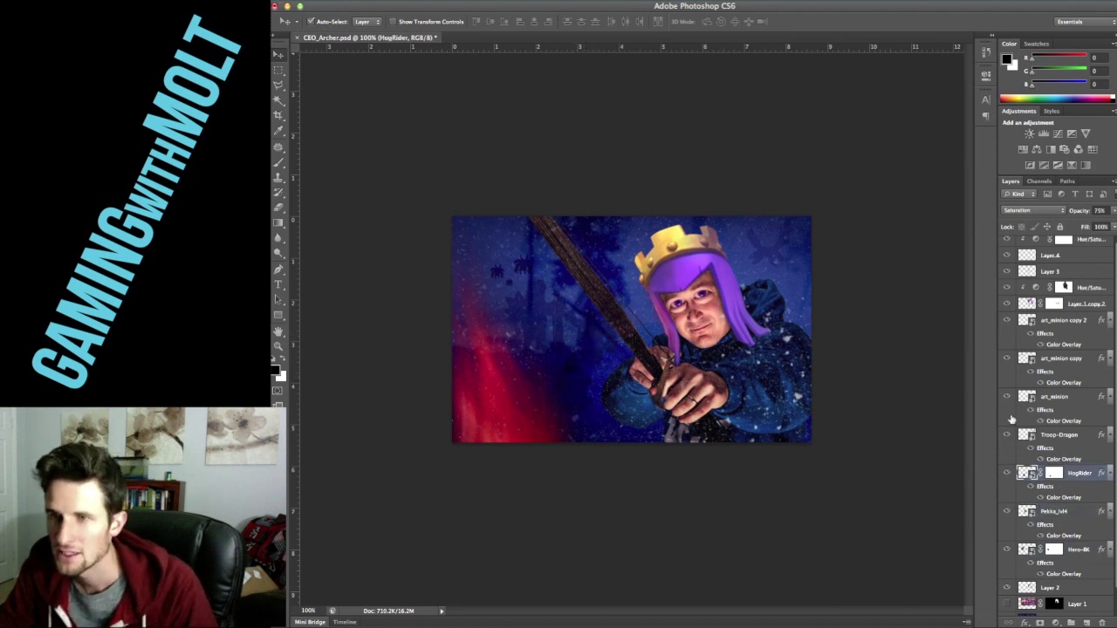
{"action": "left_click", "coordinate": [511, 272]}
{"action": "left_click_drag", "start_coordinate": [518, 264], "coordinate": [515, 259]}
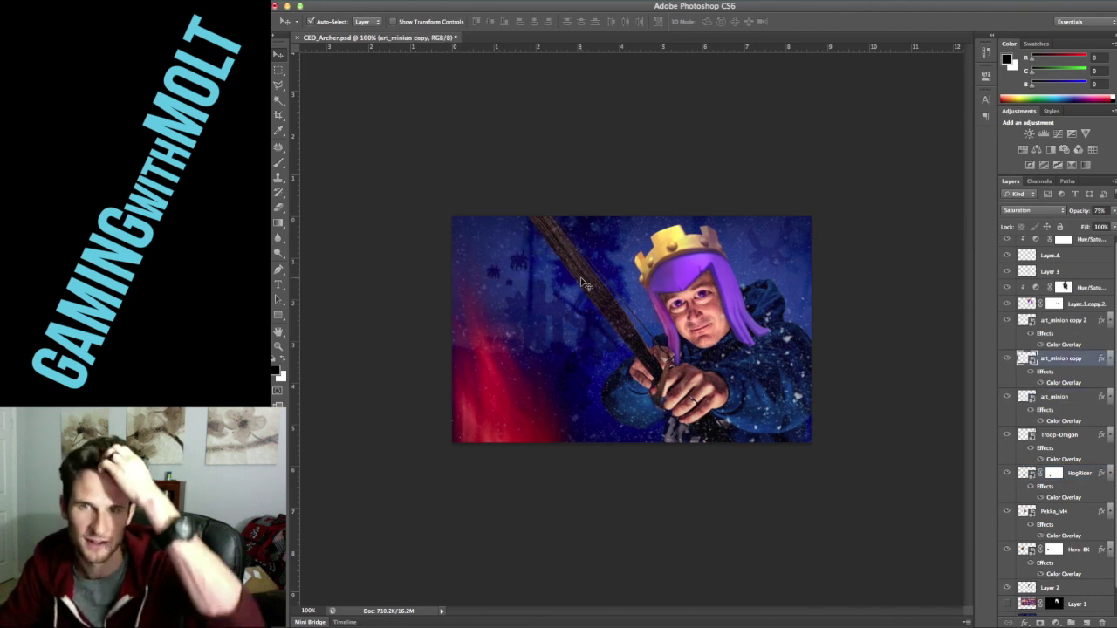